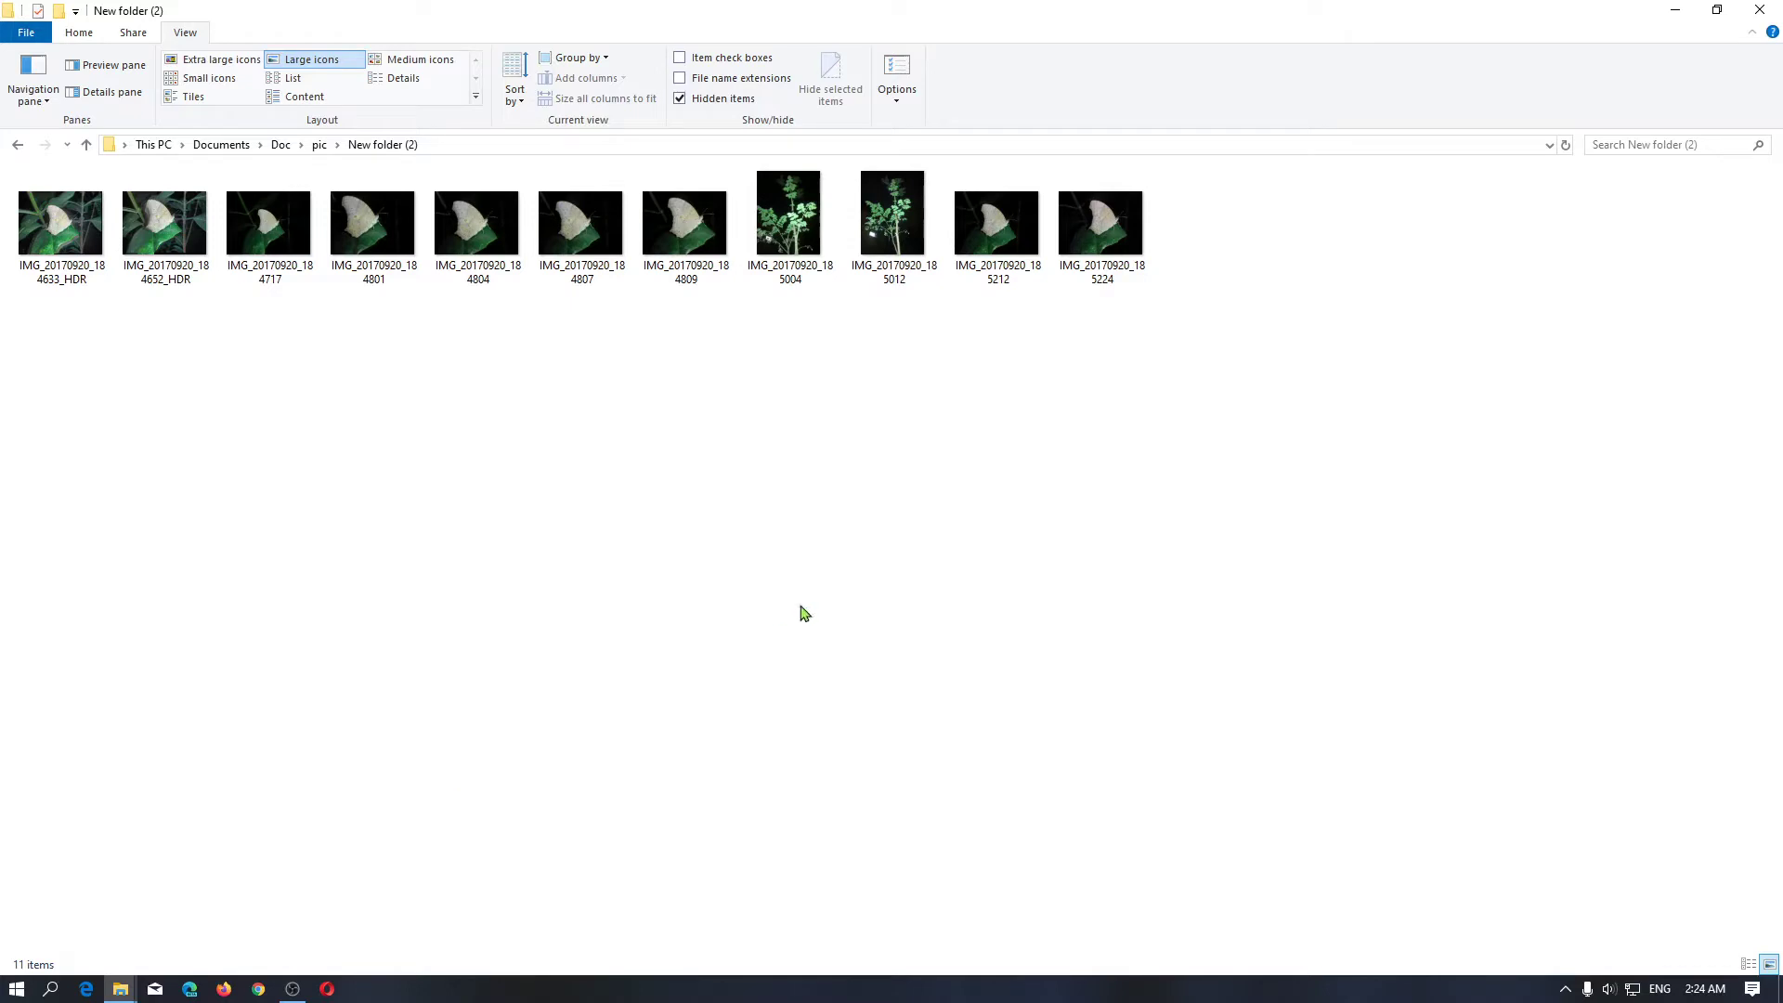
# - Check the total size of the New folder (2) picture folder and list its images with their file details
pyautogui.rightClick(714, 532)
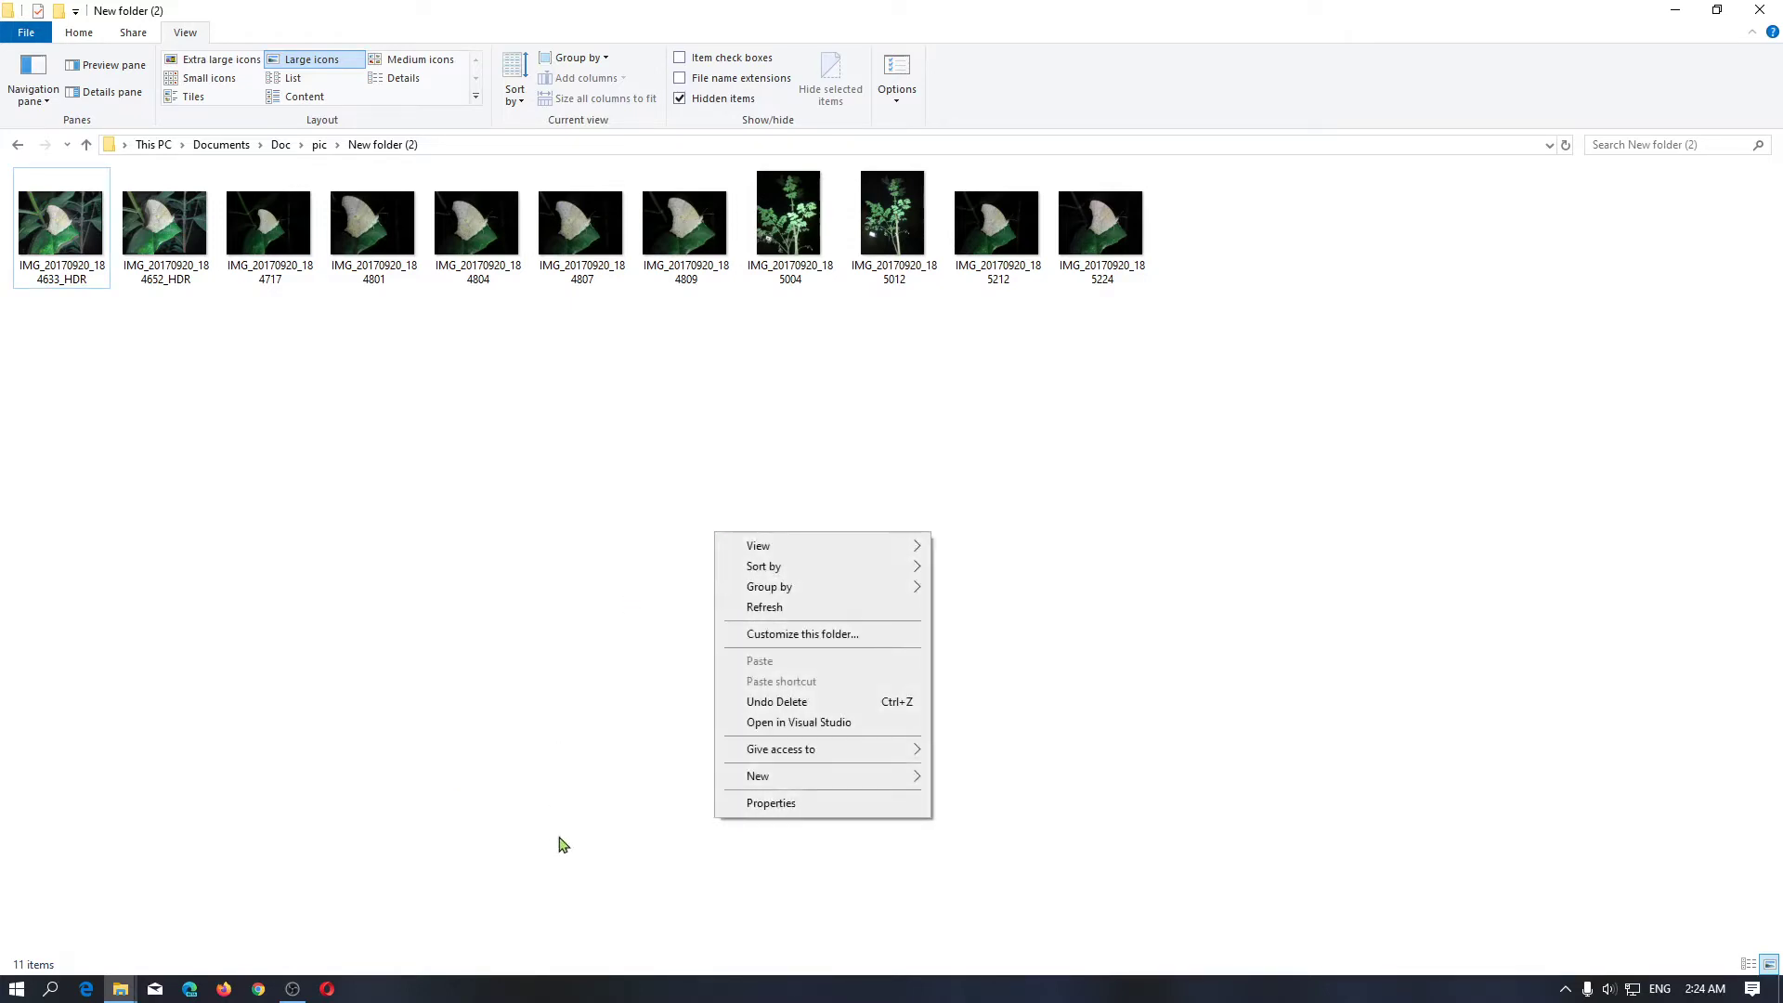
pyautogui.click(748, 804)
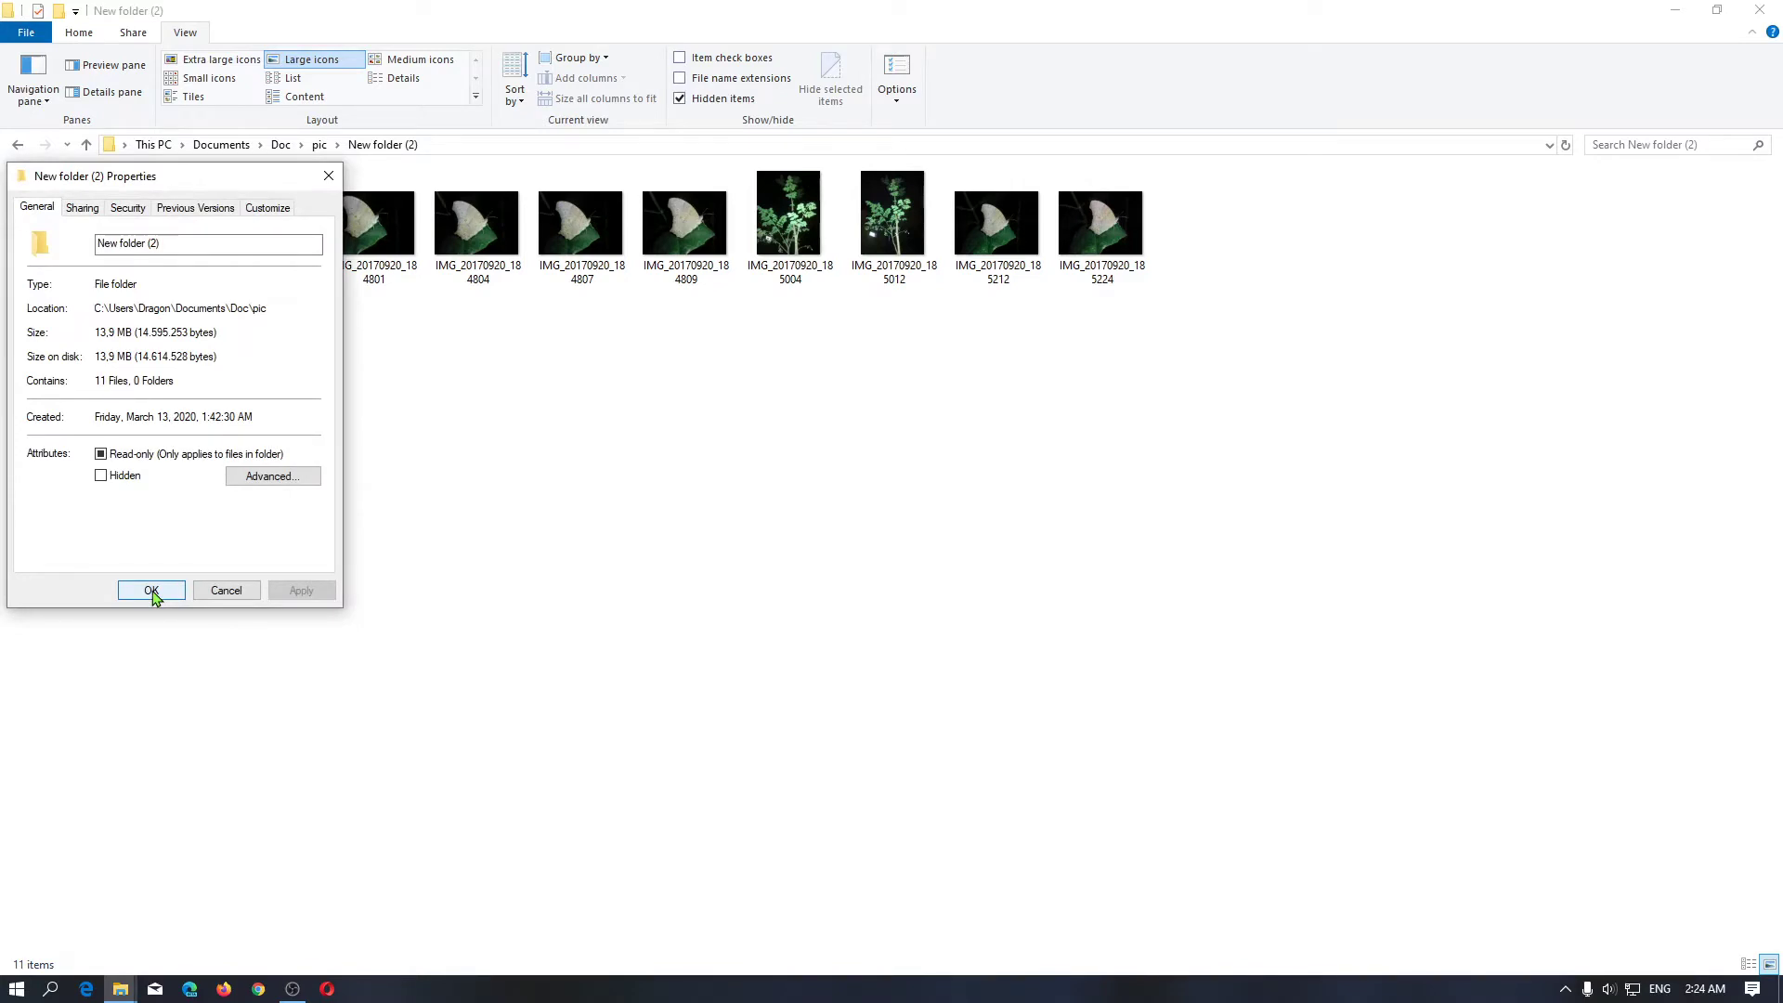
pyautogui.click(151, 590)
pyautogui.click(1749, 964)
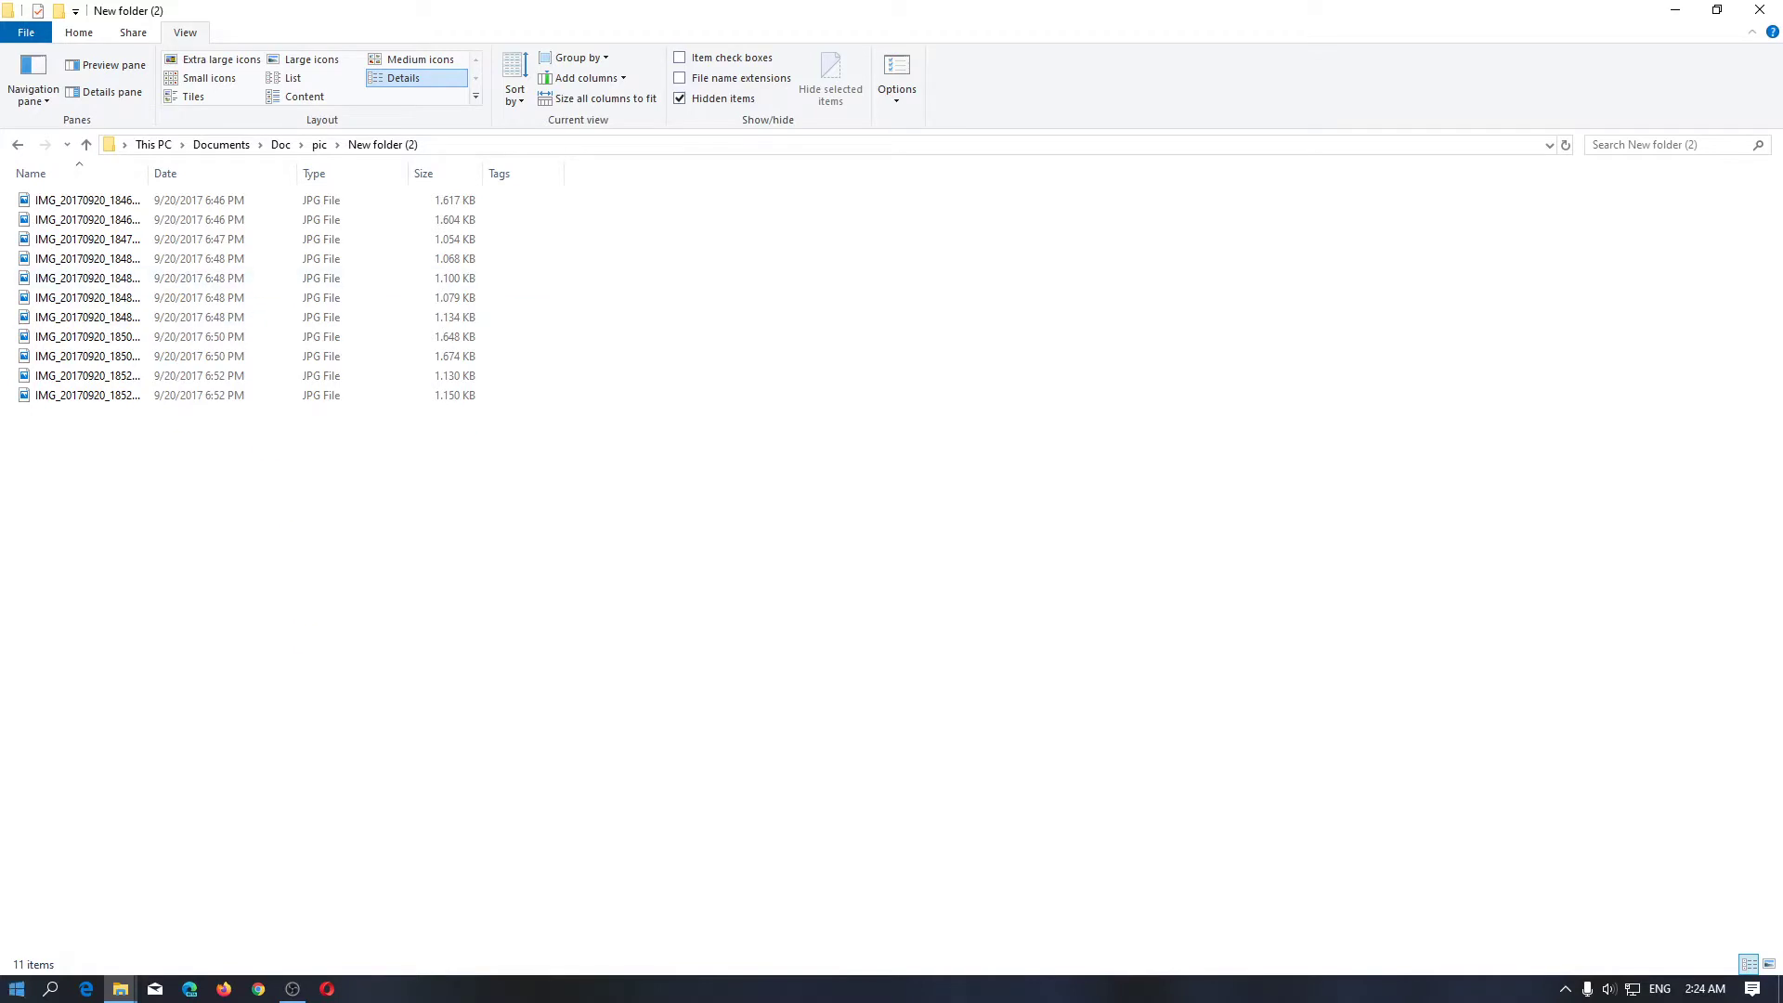
# - Start IrfanView and open its batch conversion on the folder Documents\Doc\pic\New folder (2)
pyautogui.click(16, 988)
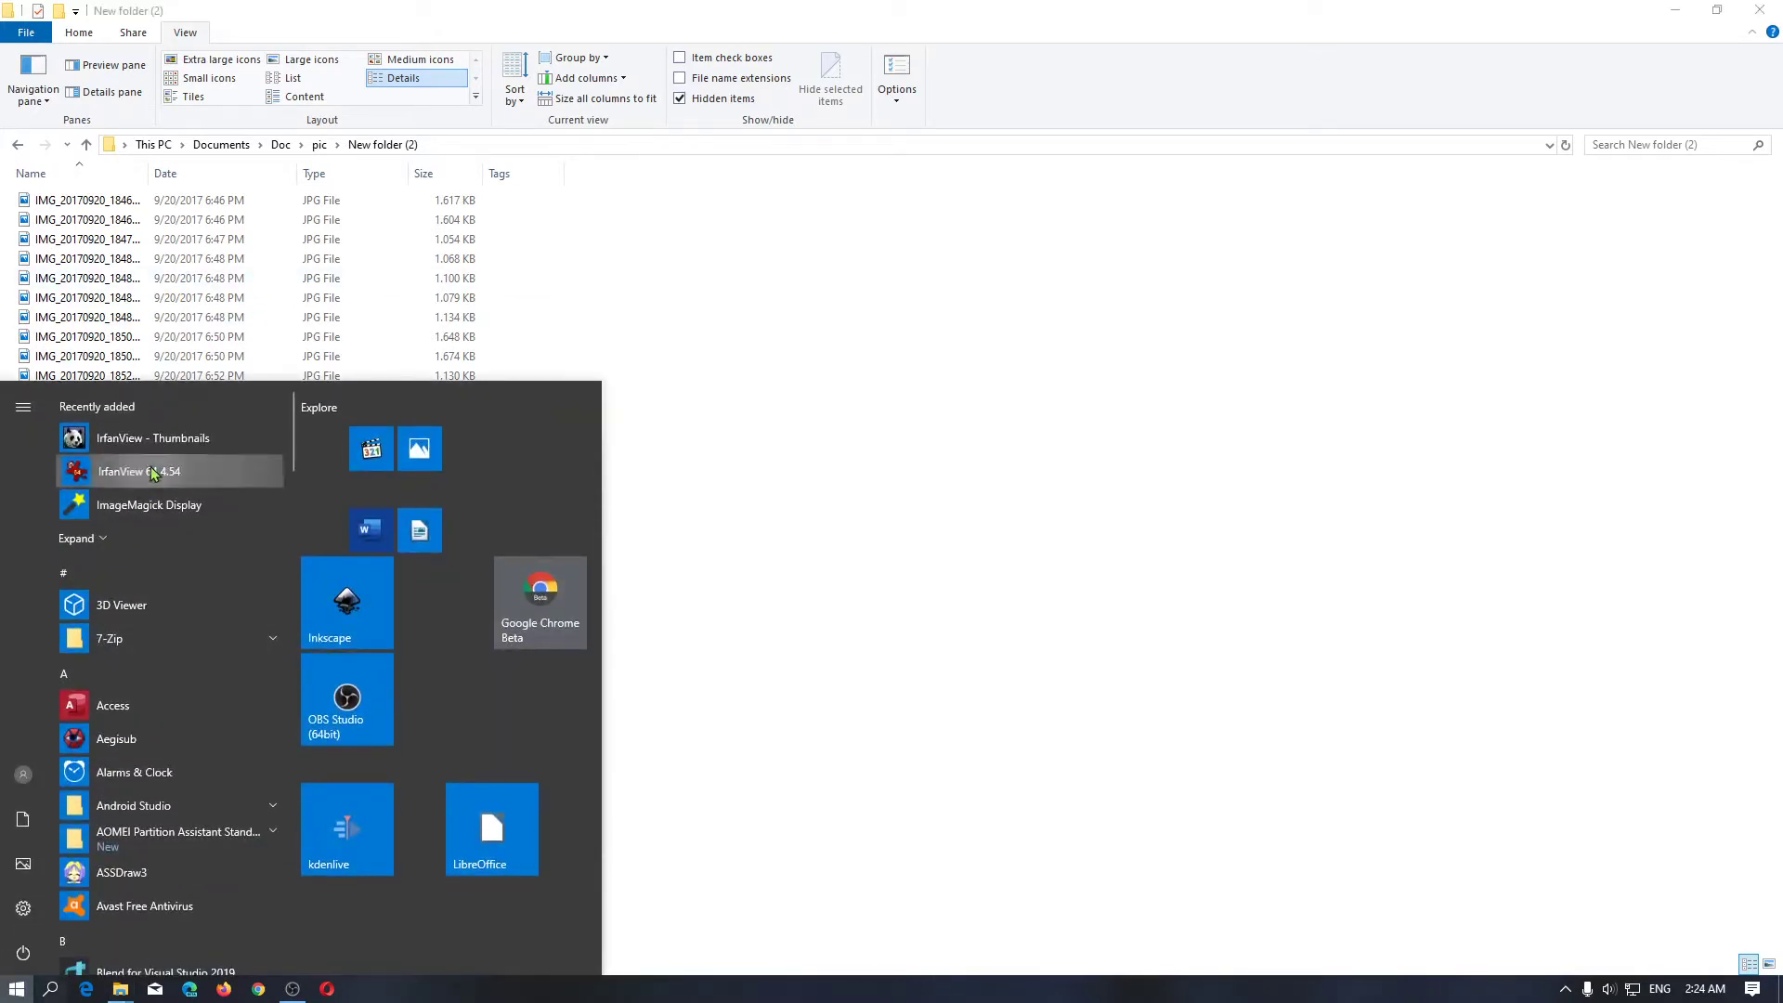
pyautogui.click(154, 475)
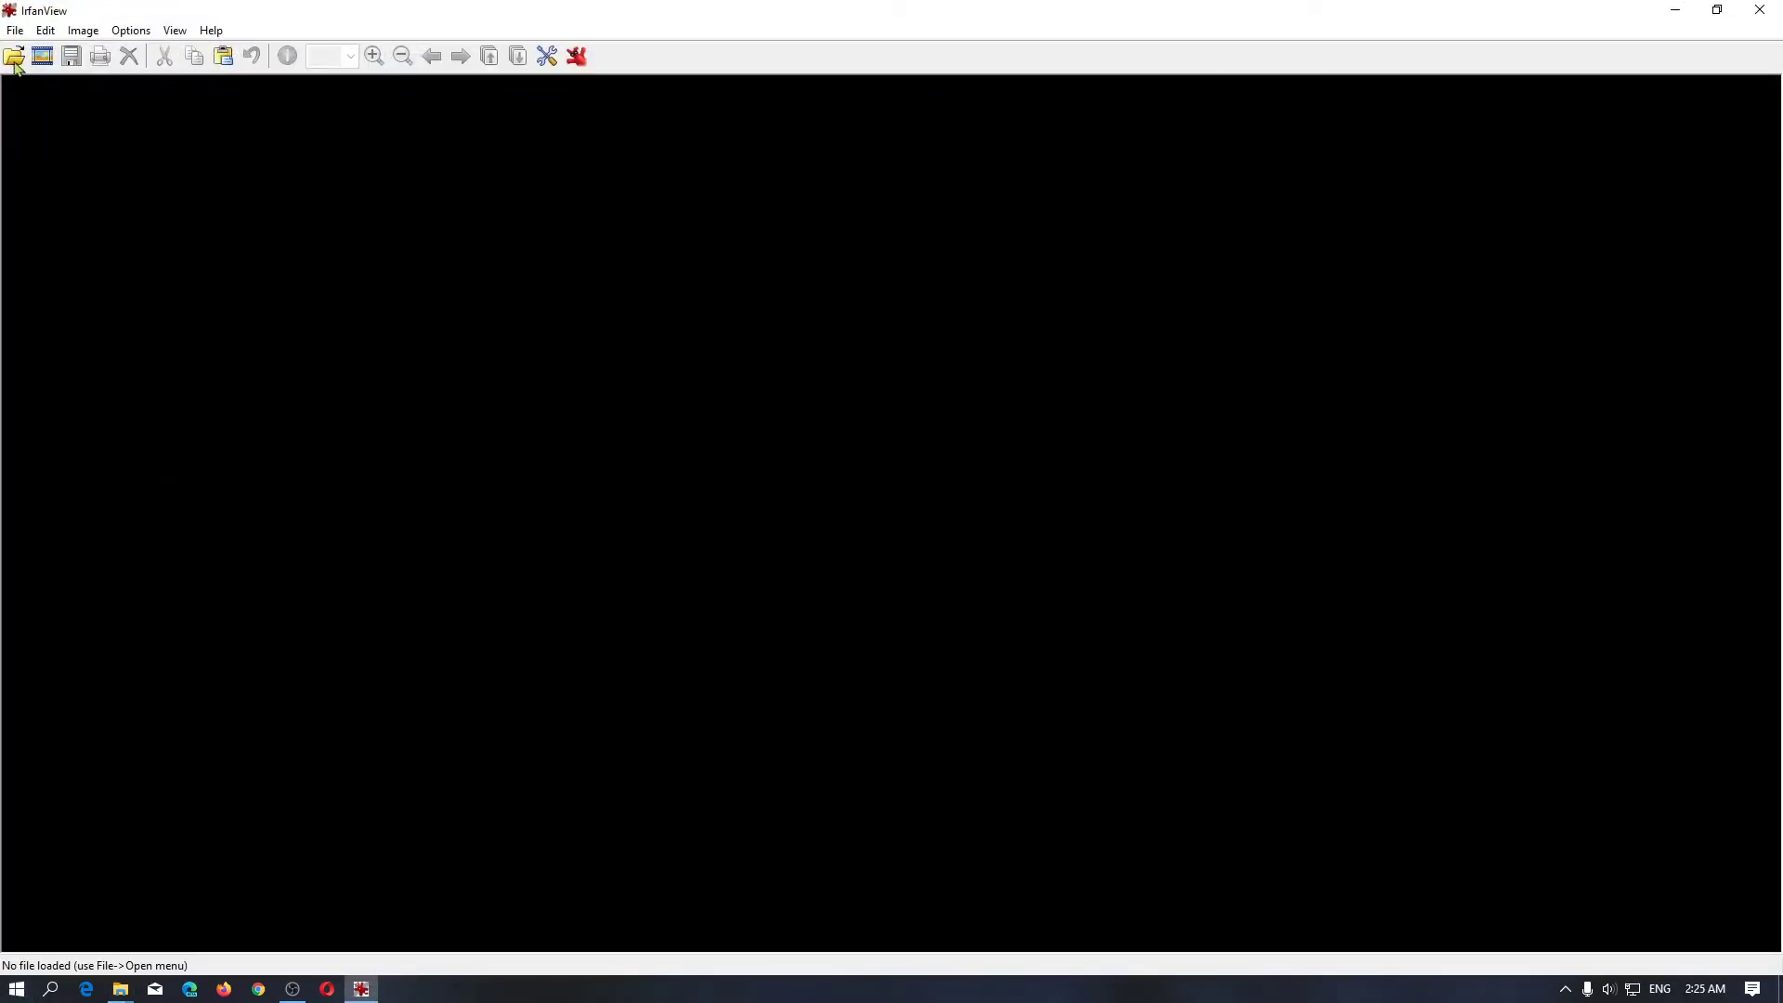
pyautogui.click(15, 31)
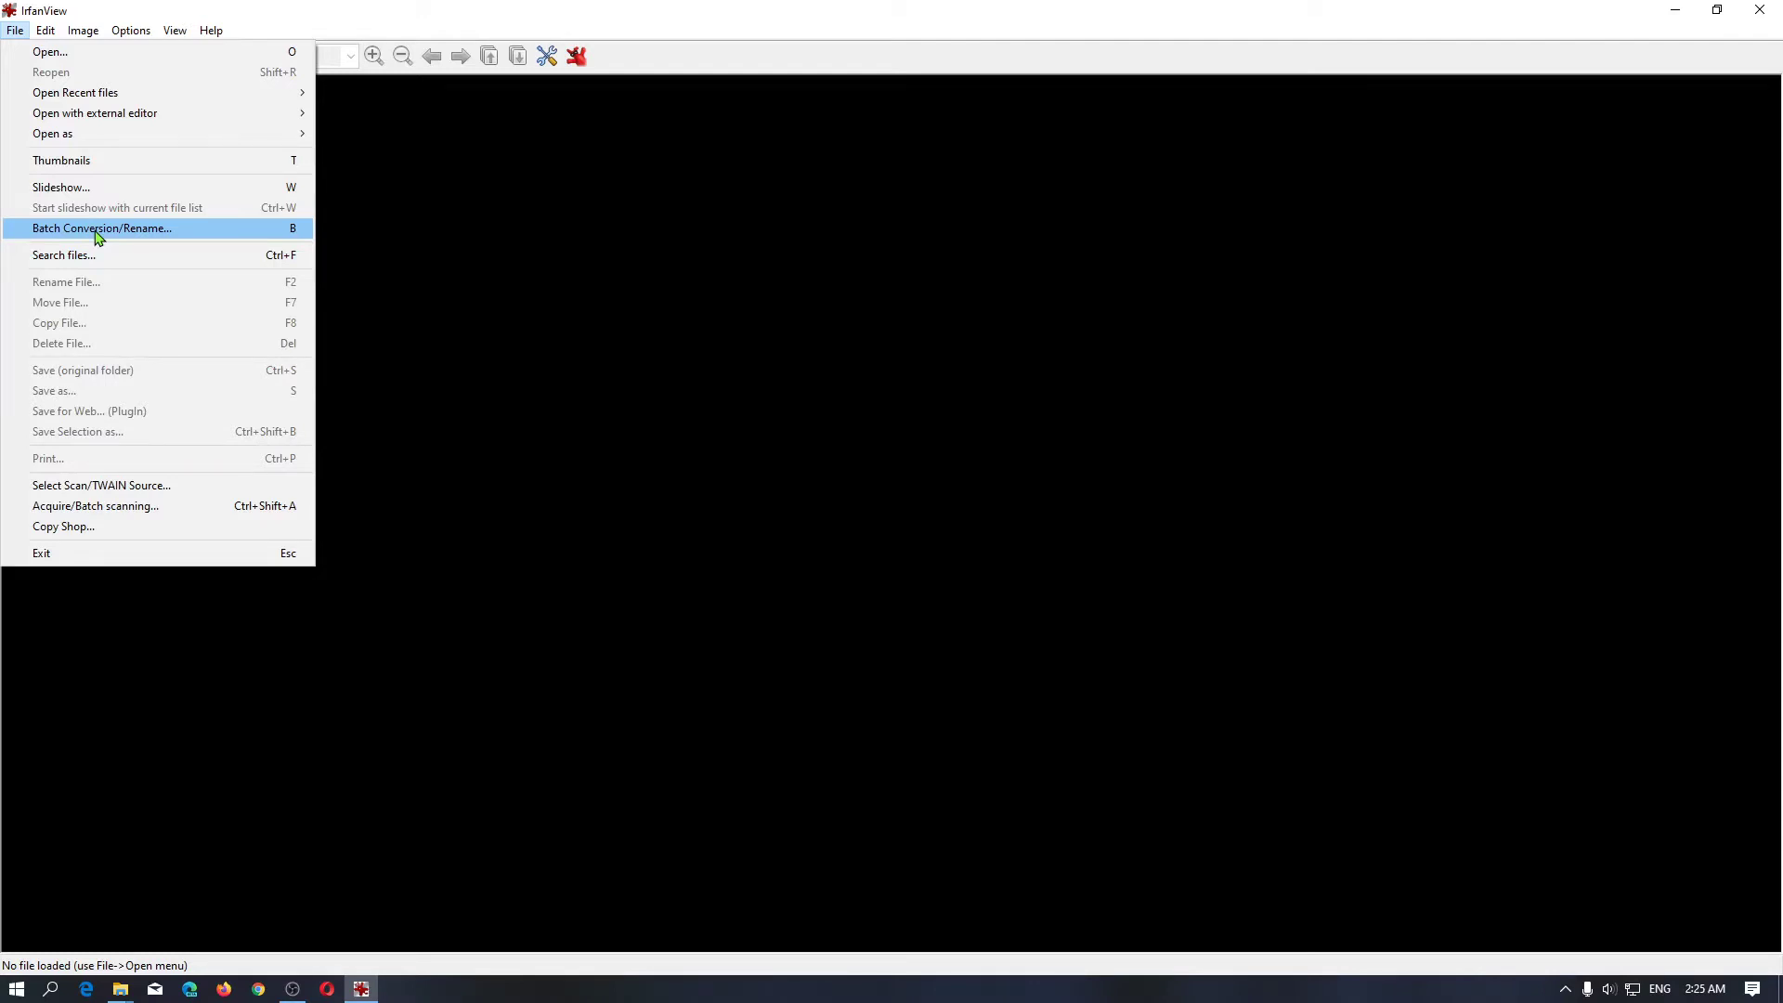
pyautogui.click(52, 232)
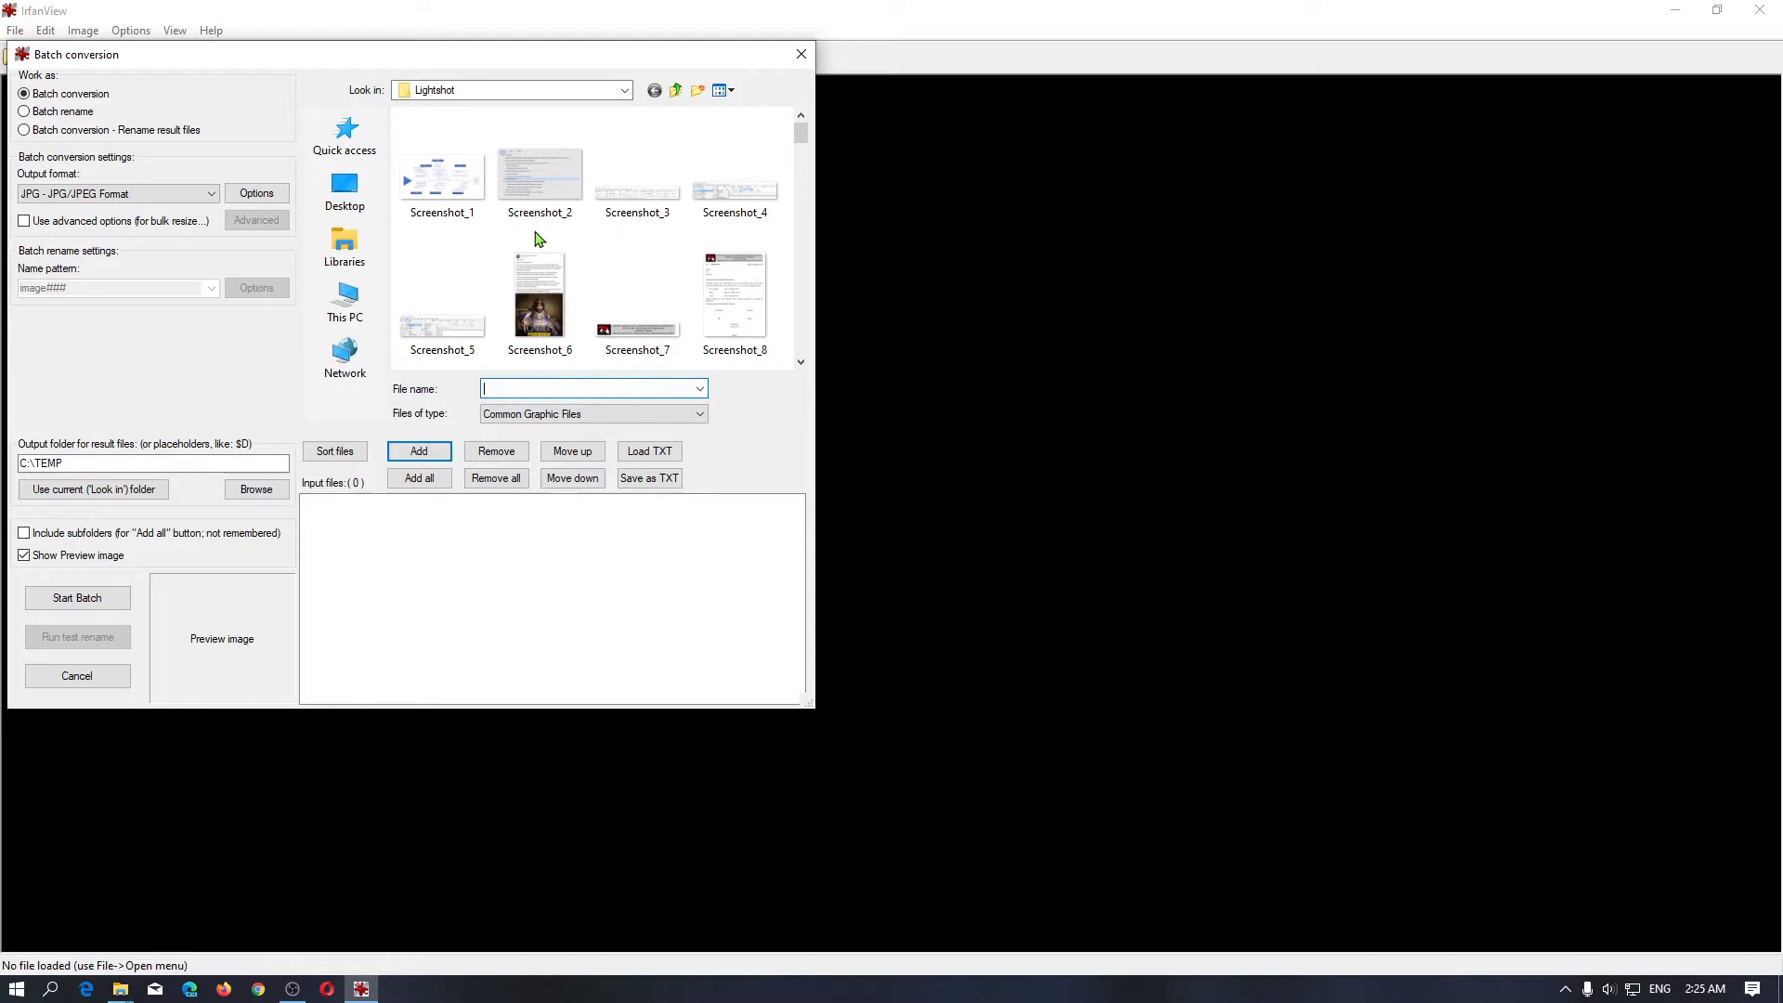
pyautogui.click(624, 90)
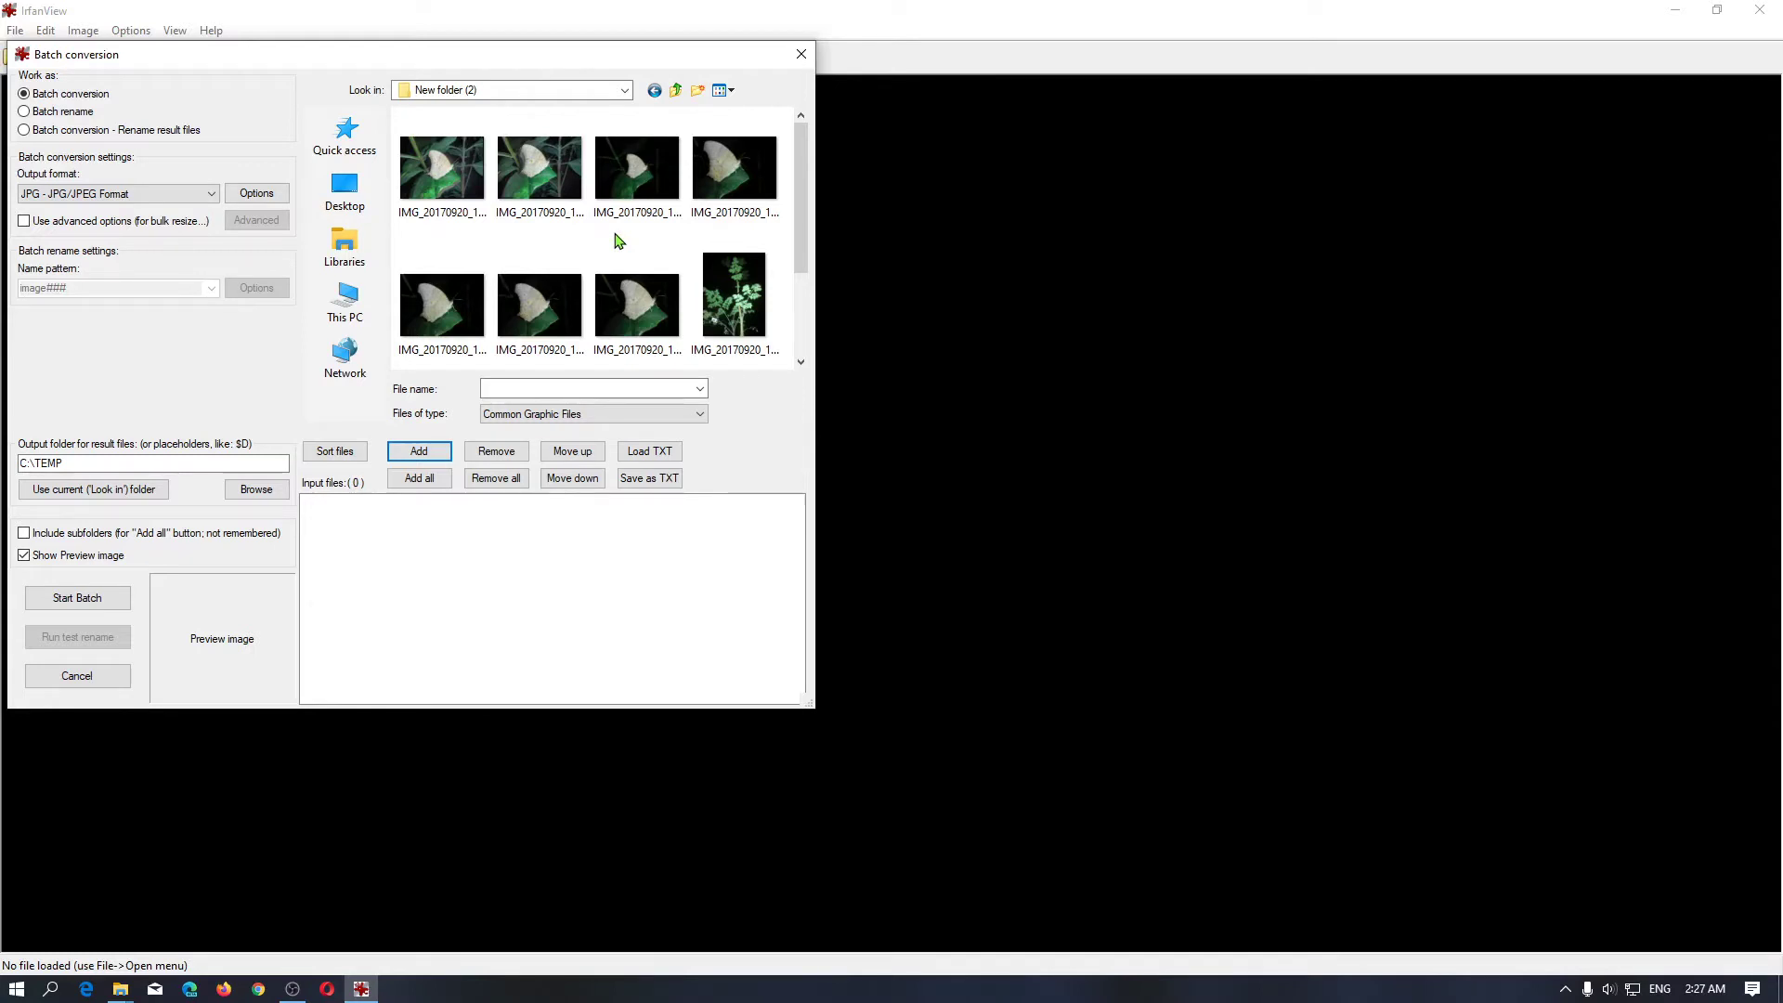
# - Try adding selected images and the whole folder to the batch input files, and clear the list
pyautogui.click(483, 314)
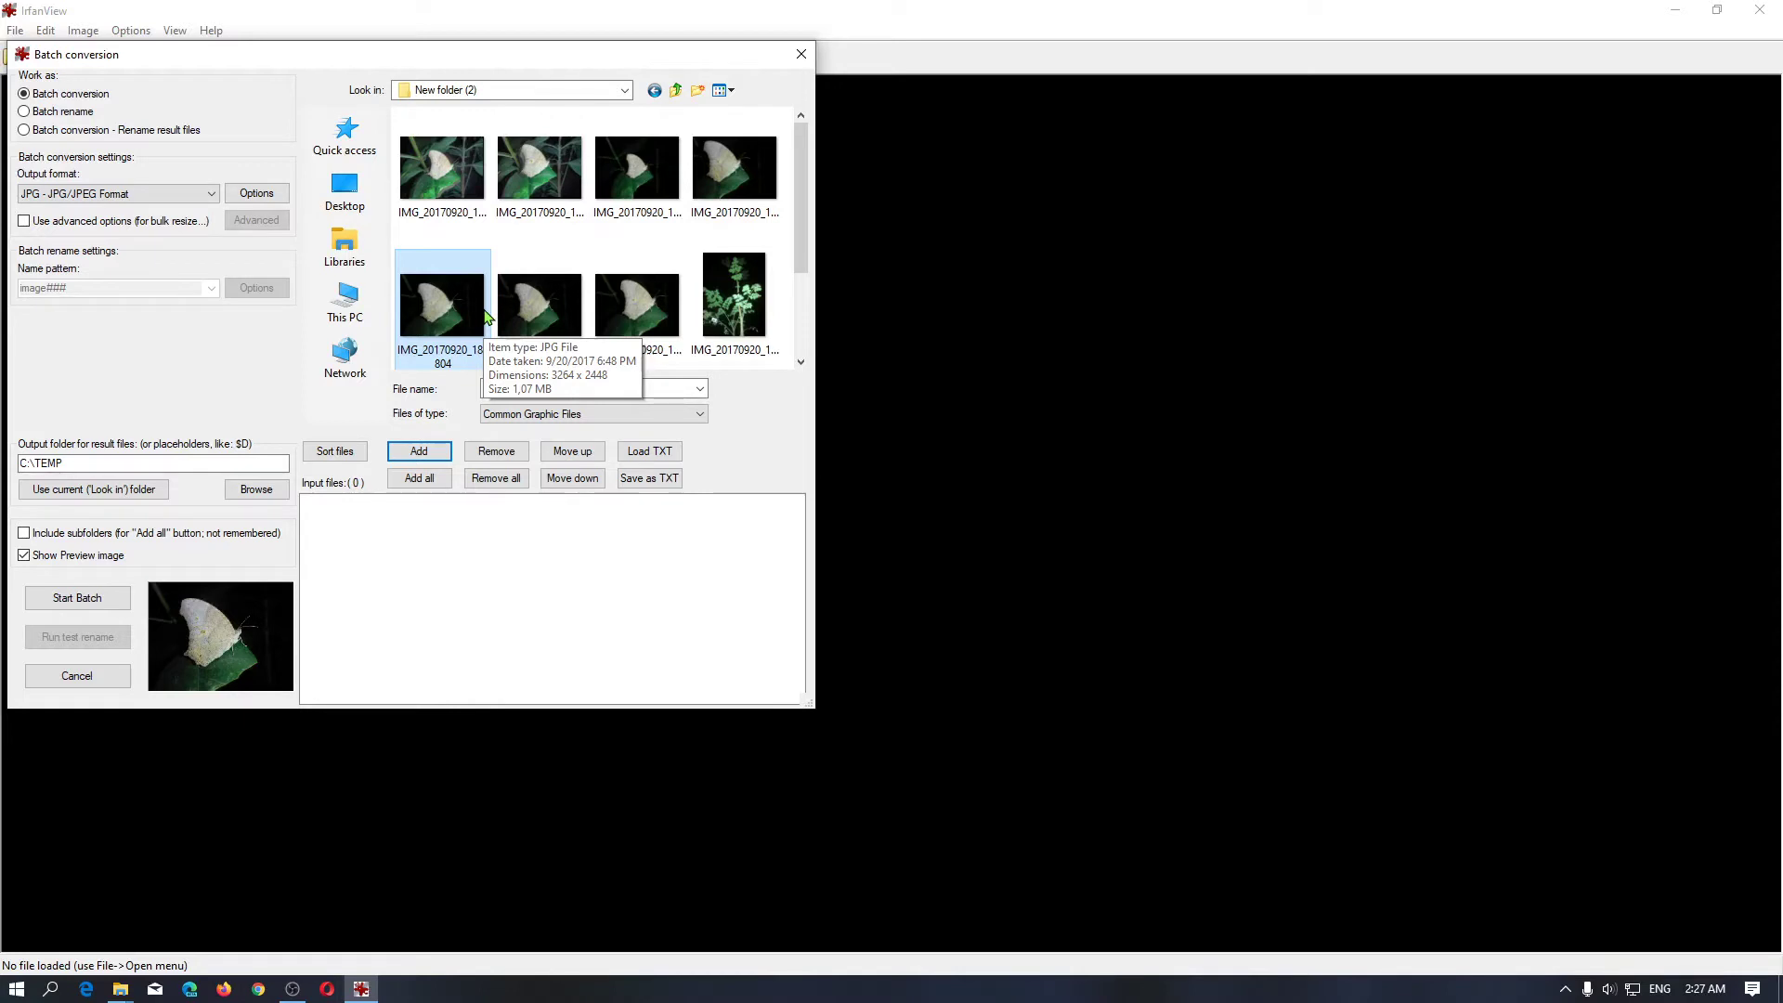
pyautogui.click(460, 305)
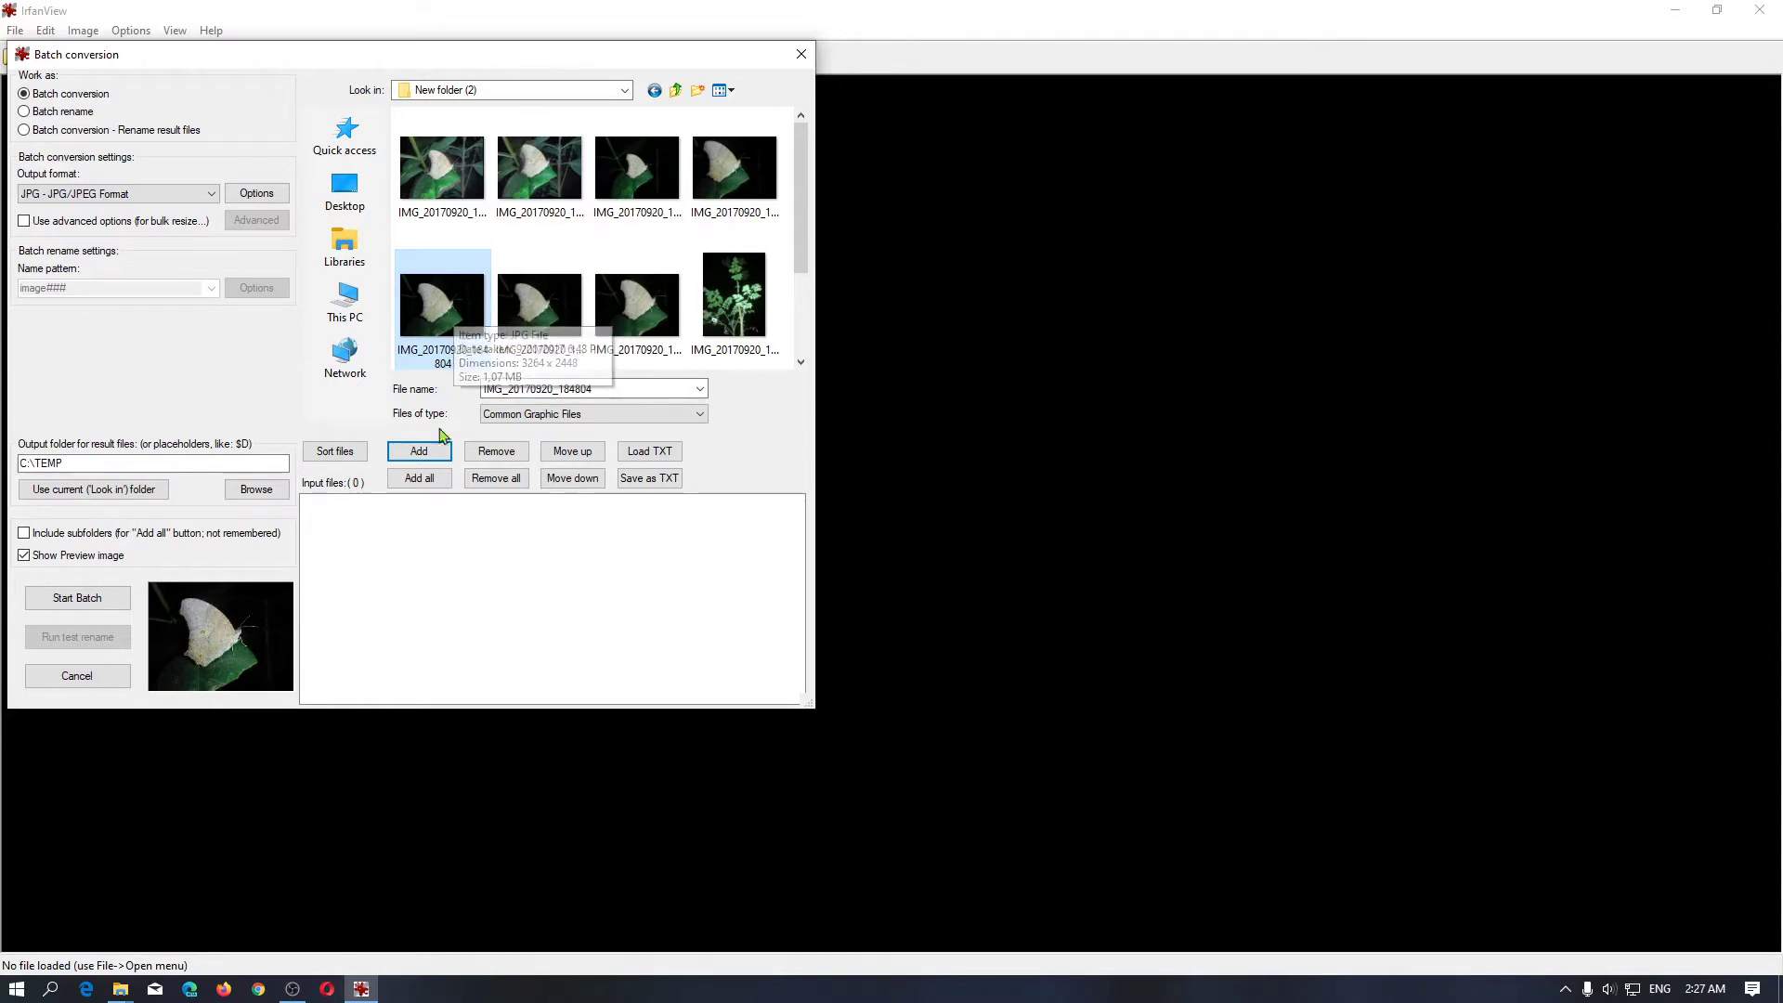
pyautogui.click(435, 455)
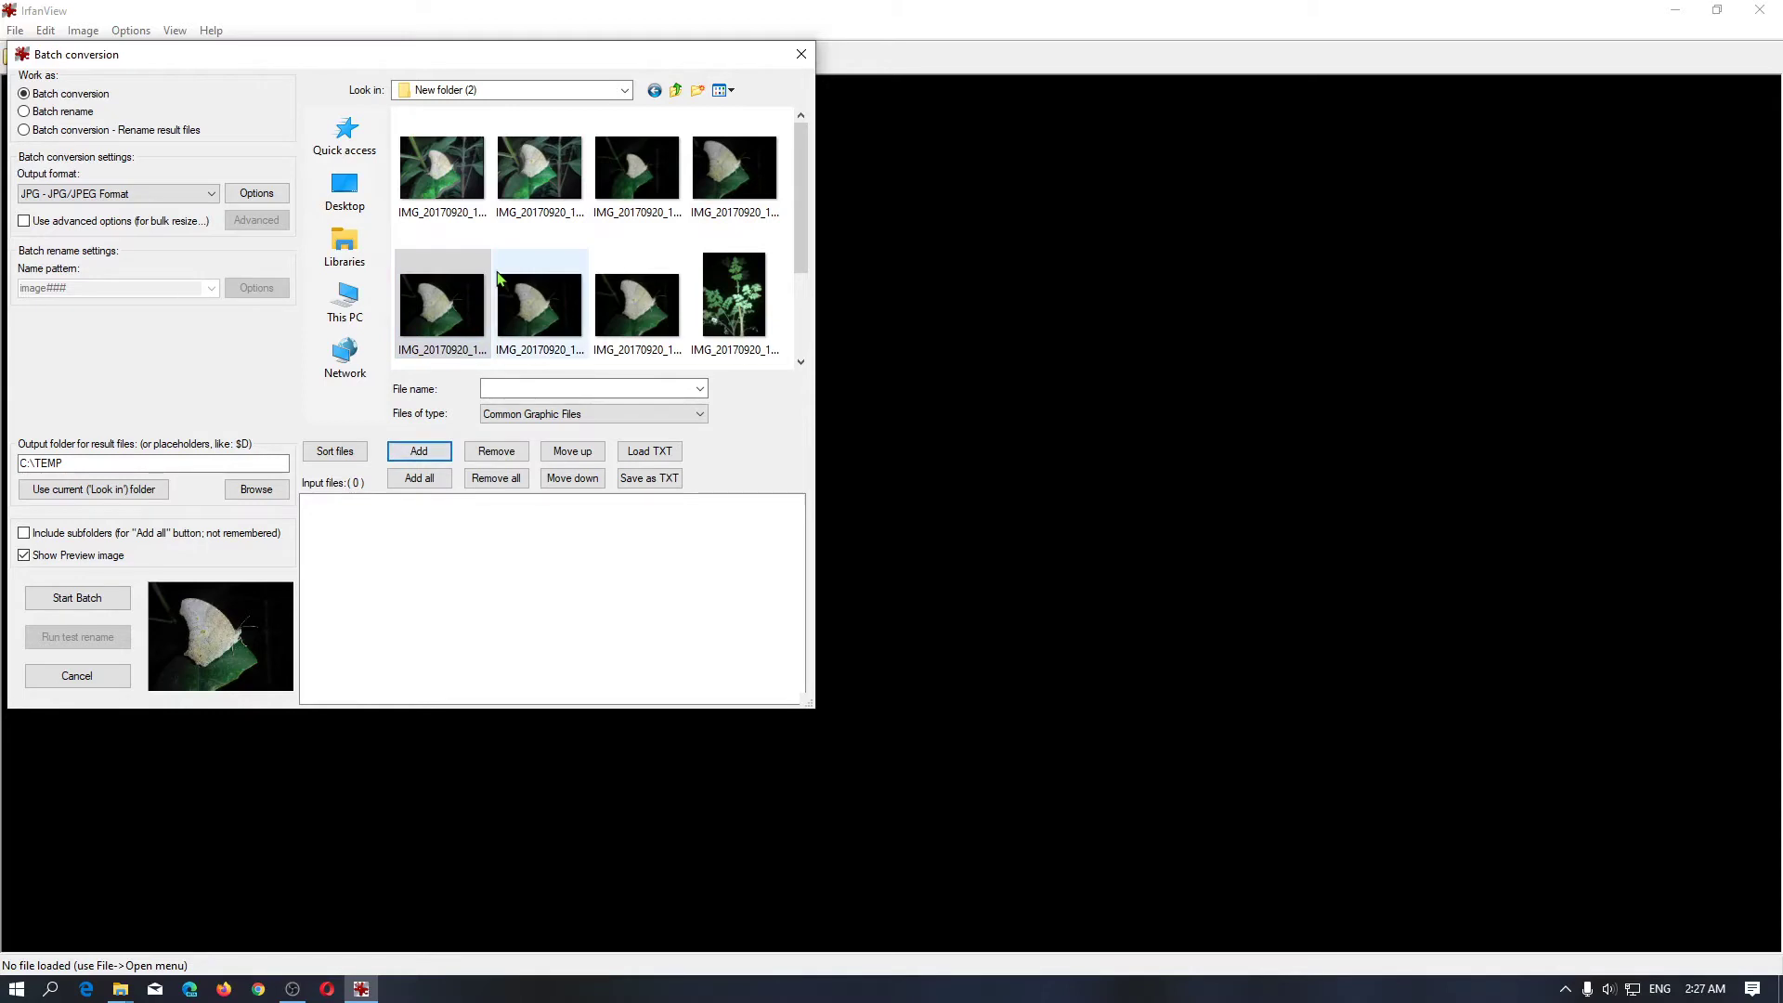
pyautogui.click(650, 296)
pyautogui.keyDown('ctrl'); pyautogui.click(743, 293); pyautogui.keyUp('ctrl')
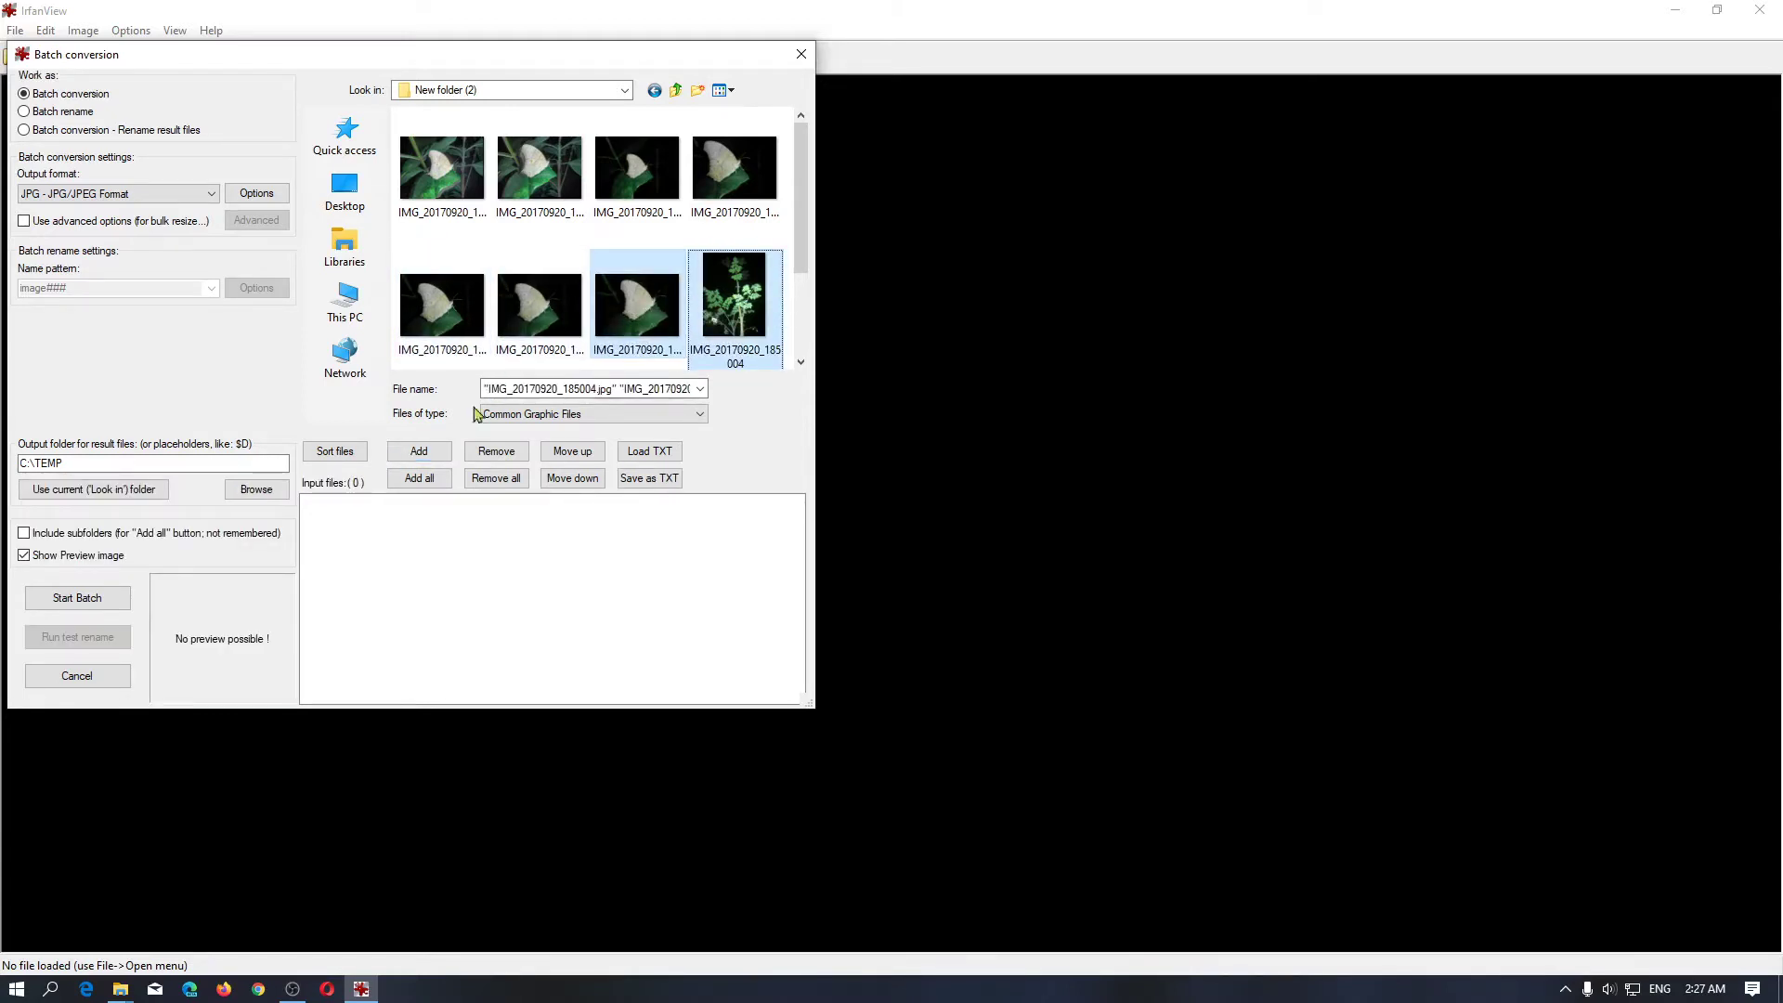
pyautogui.click(420, 452)
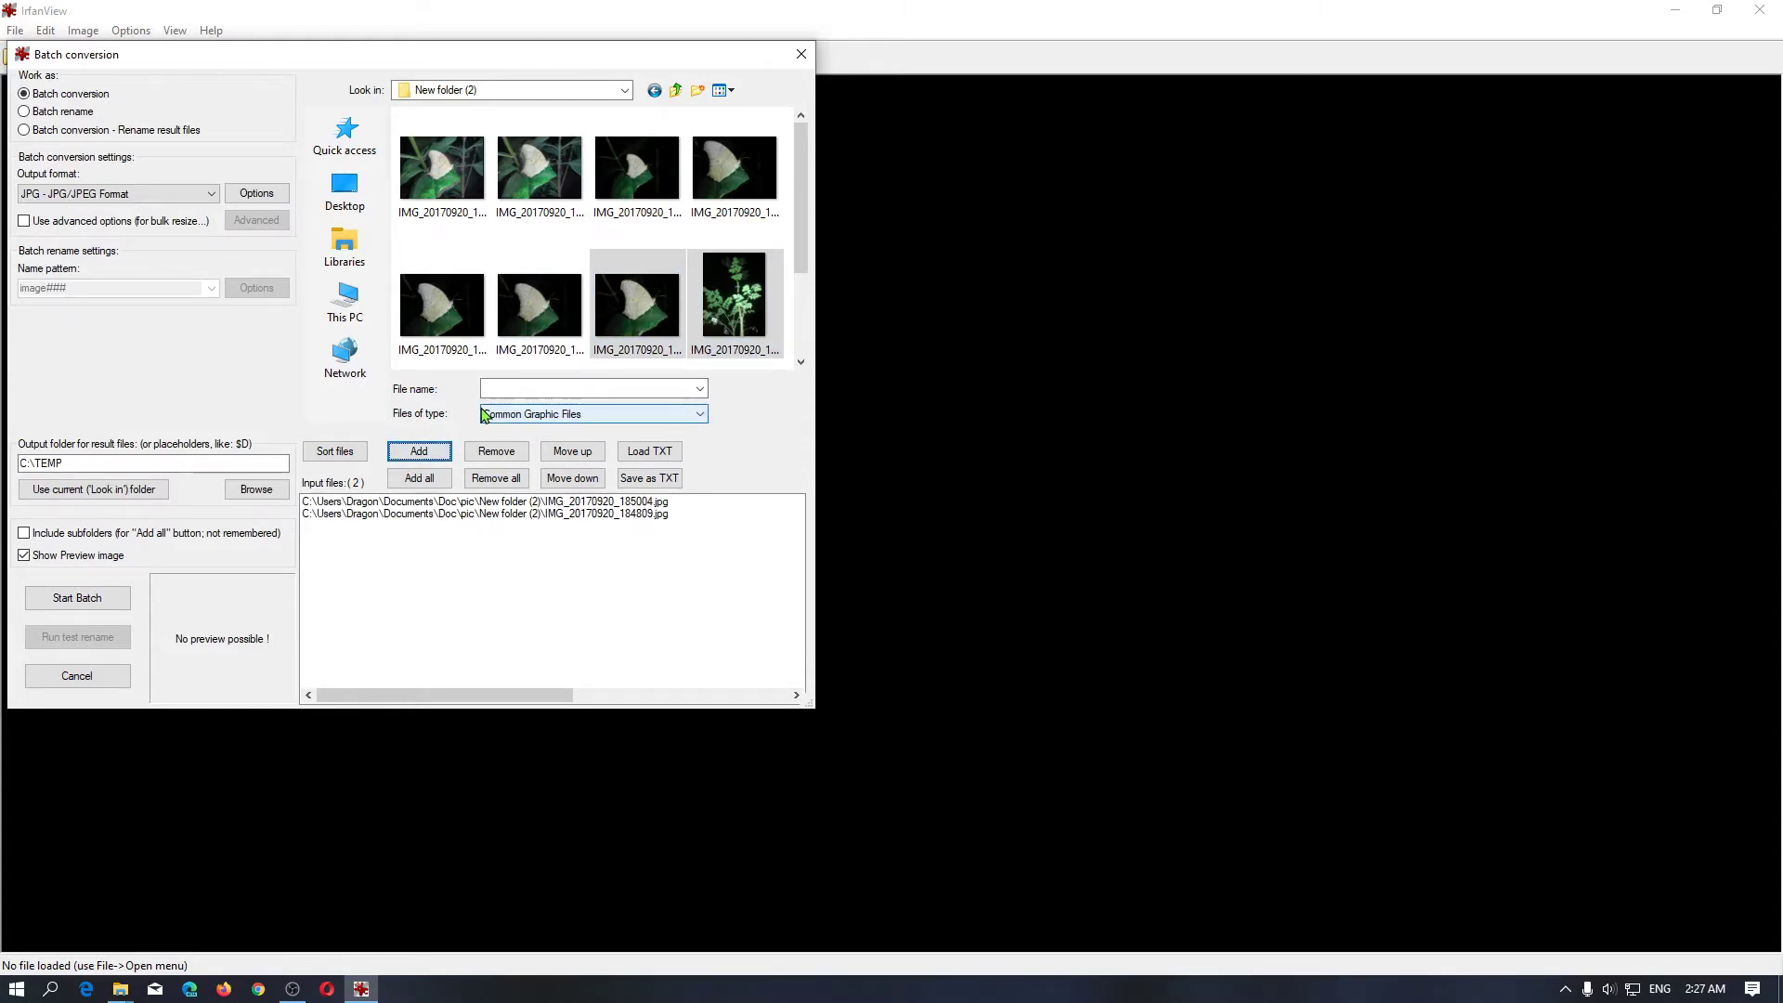
pyautogui.click(426, 487)
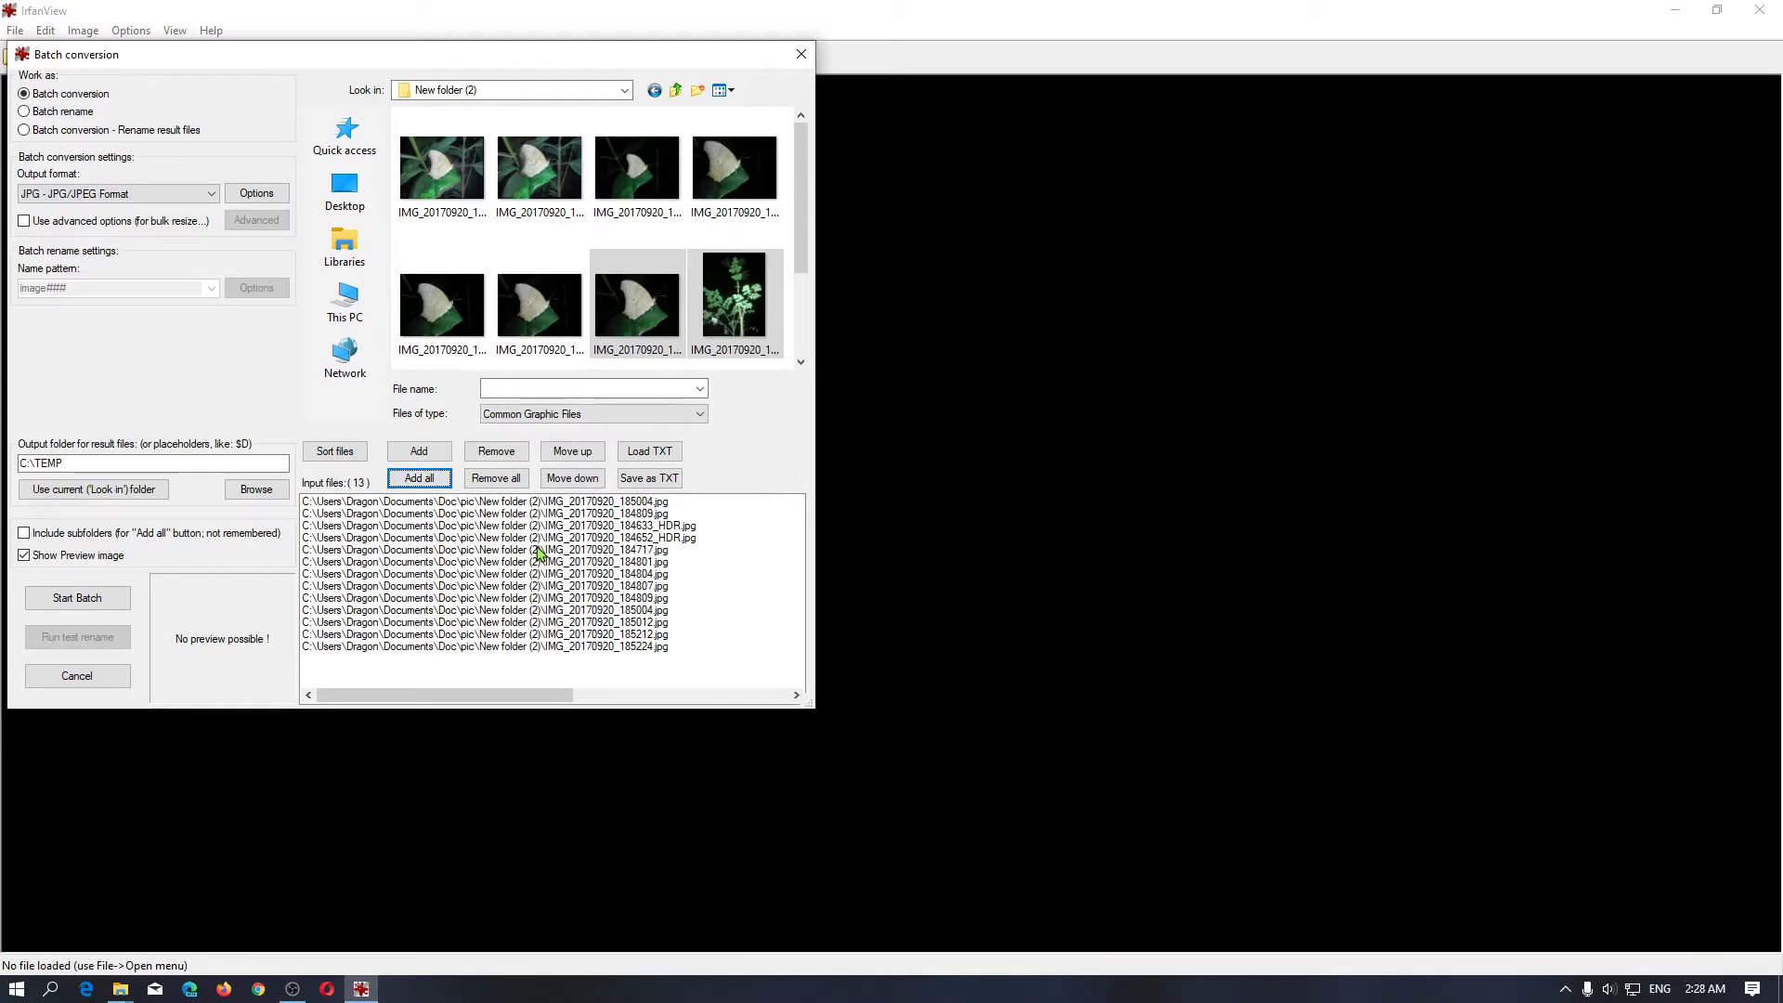
pyautogui.click(509, 482)
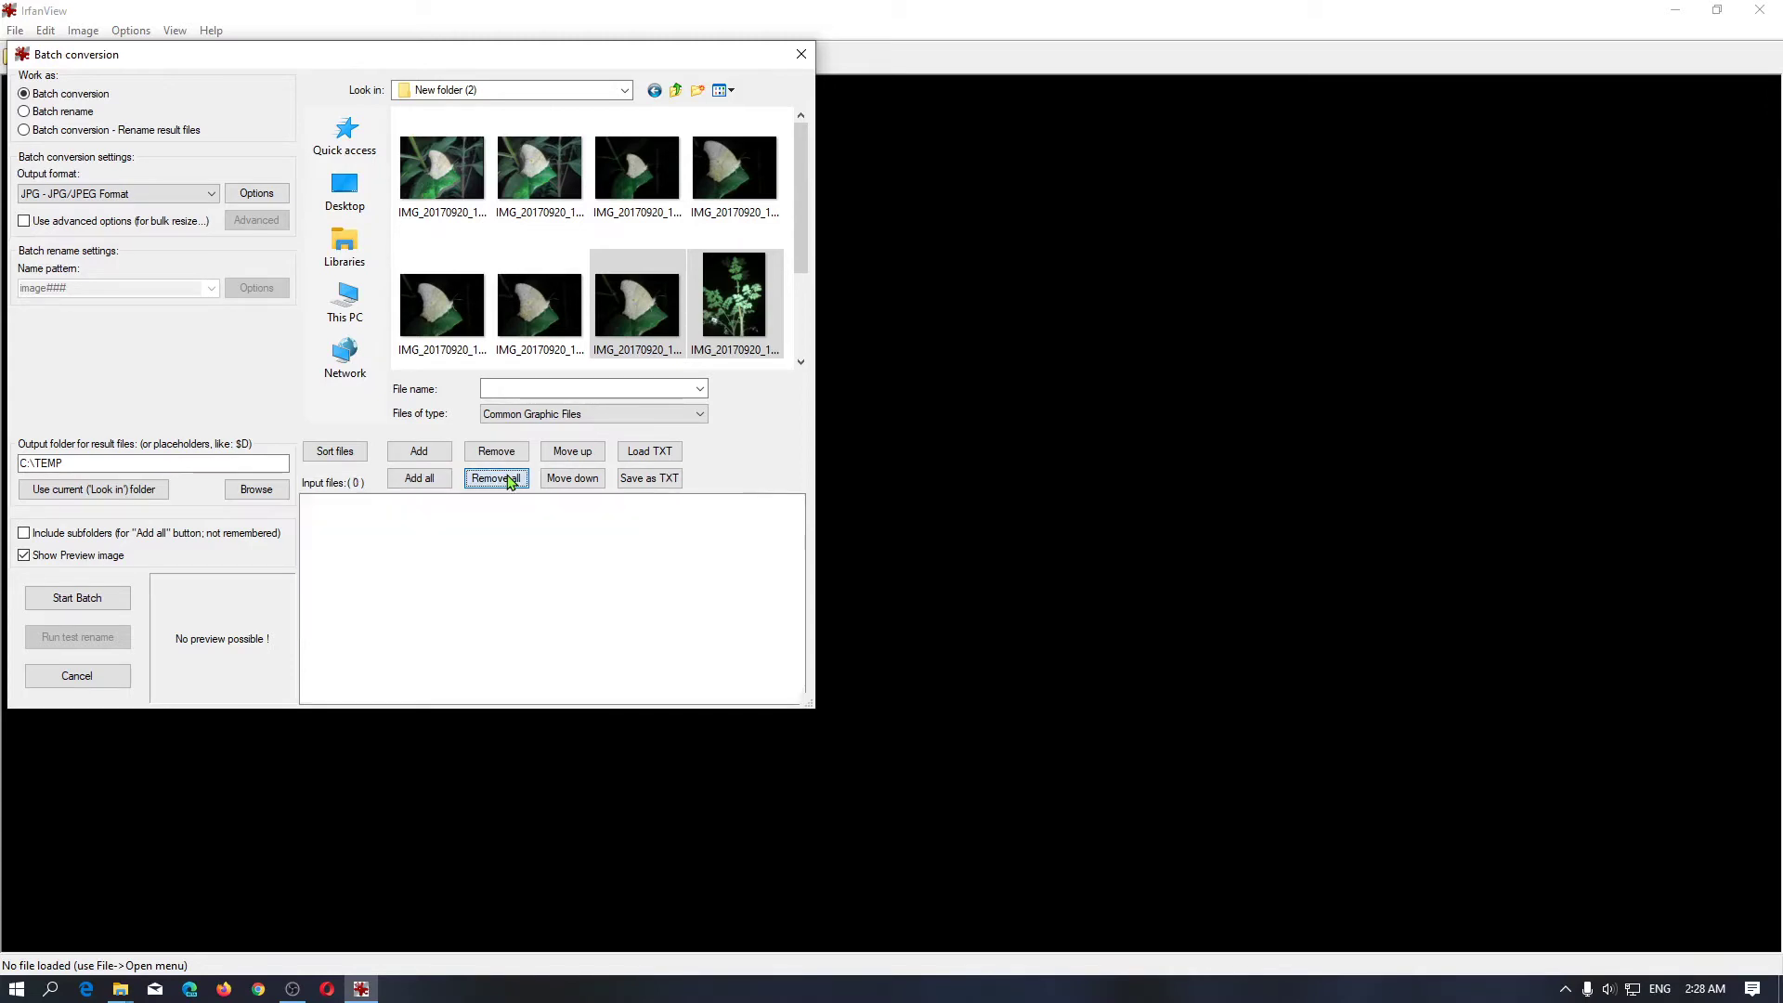
# - Add IMG_20170920_184809 and IMG_20170920_185004 to the batch input files
pyautogui.click(627, 315)
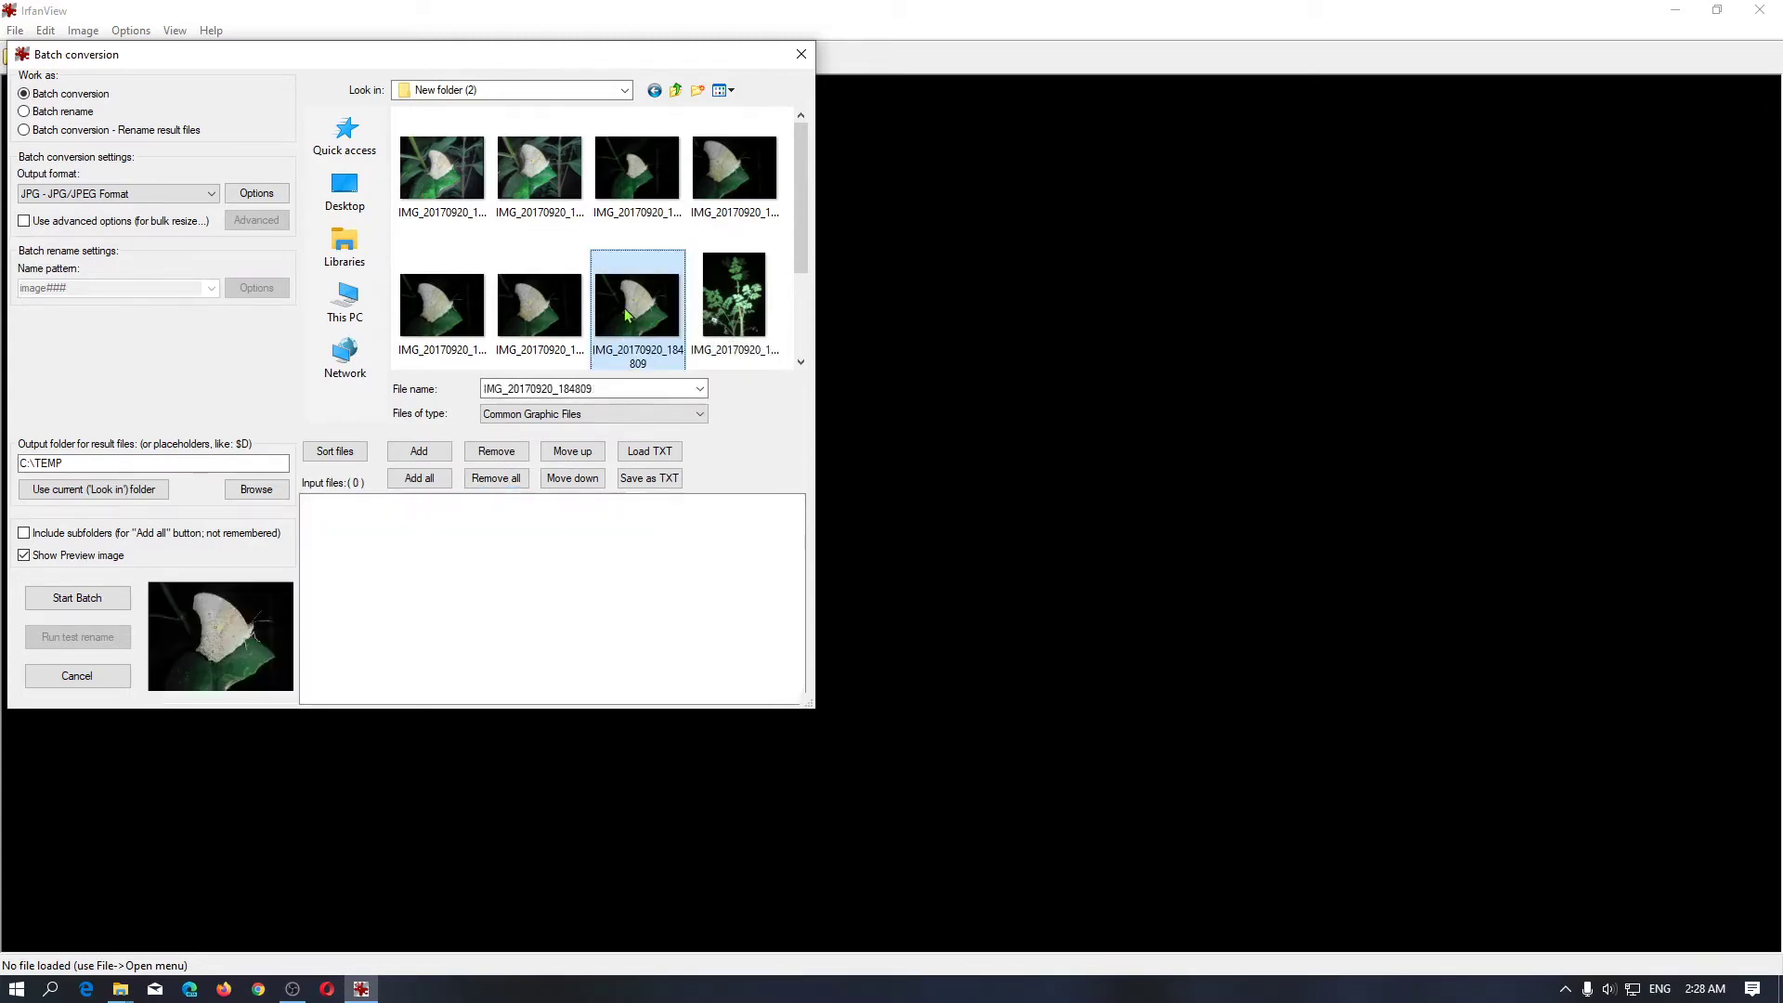
pyautogui.keyDown('ctrl'); pyautogui.click(734, 297); pyautogui.keyUp('ctrl')
pyautogui.click(423, 452)
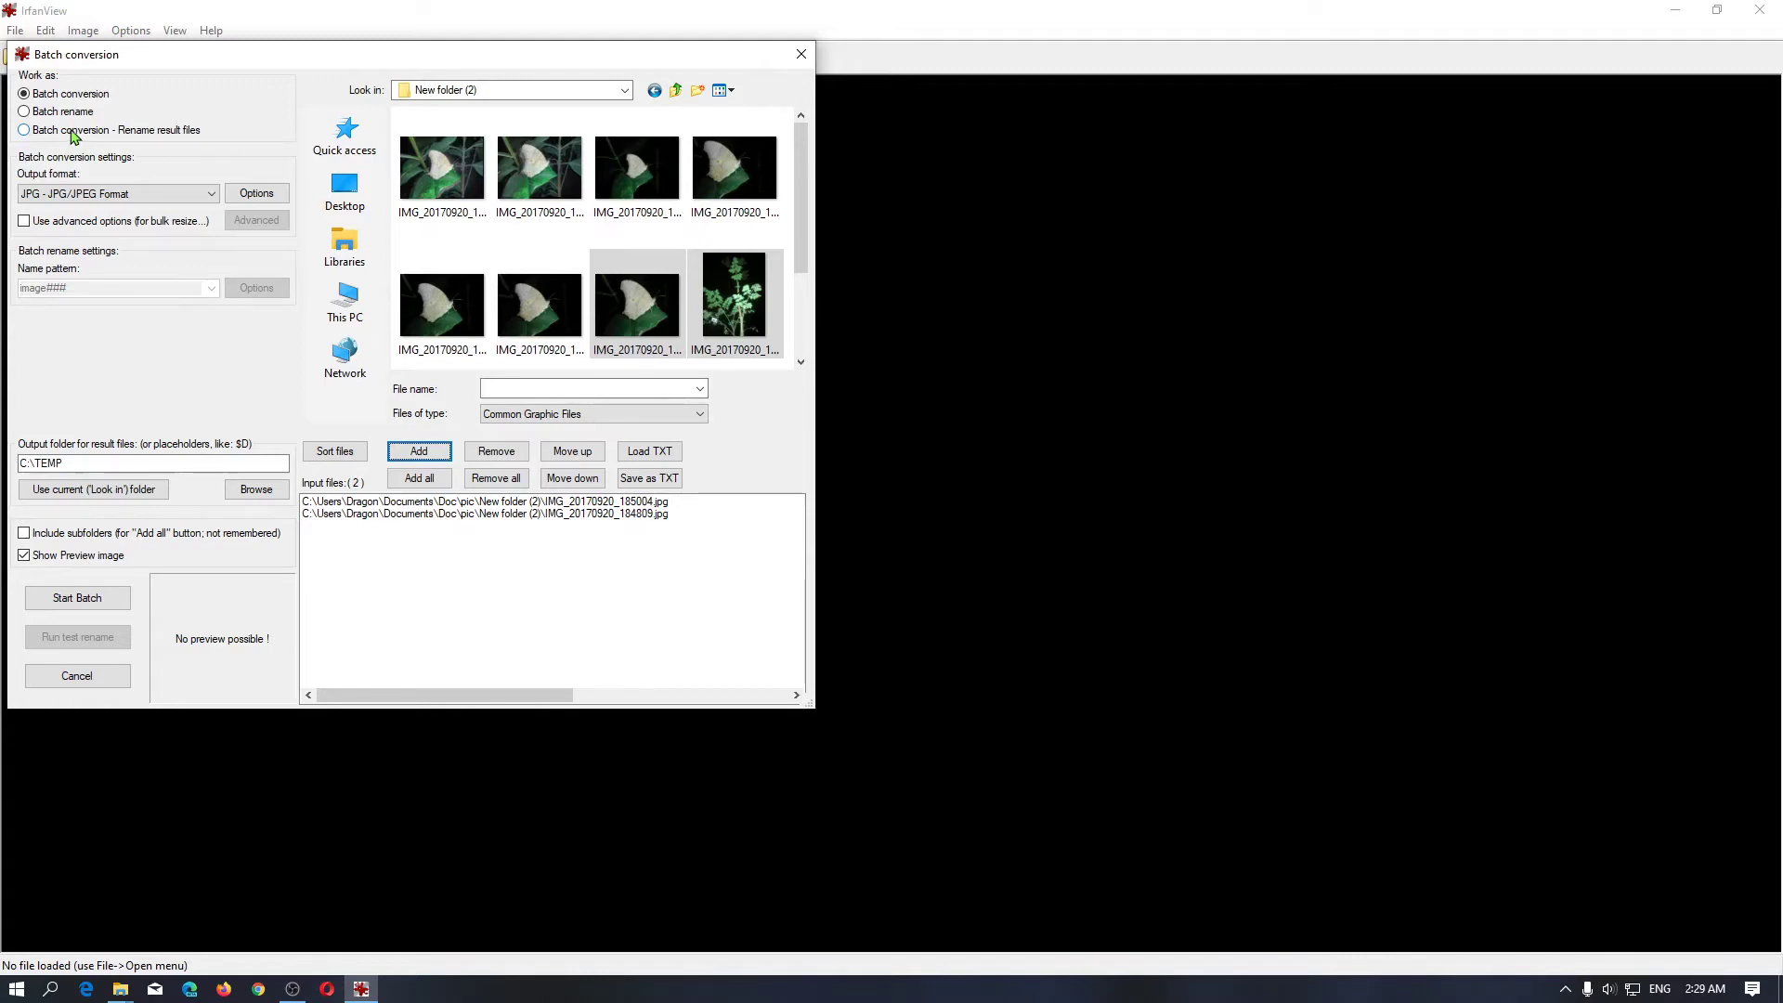
# - Batch-convert the two listed images to JPG at save quality 80, with C:\TEMP as the output folder
pyautogui.click(80, 98)
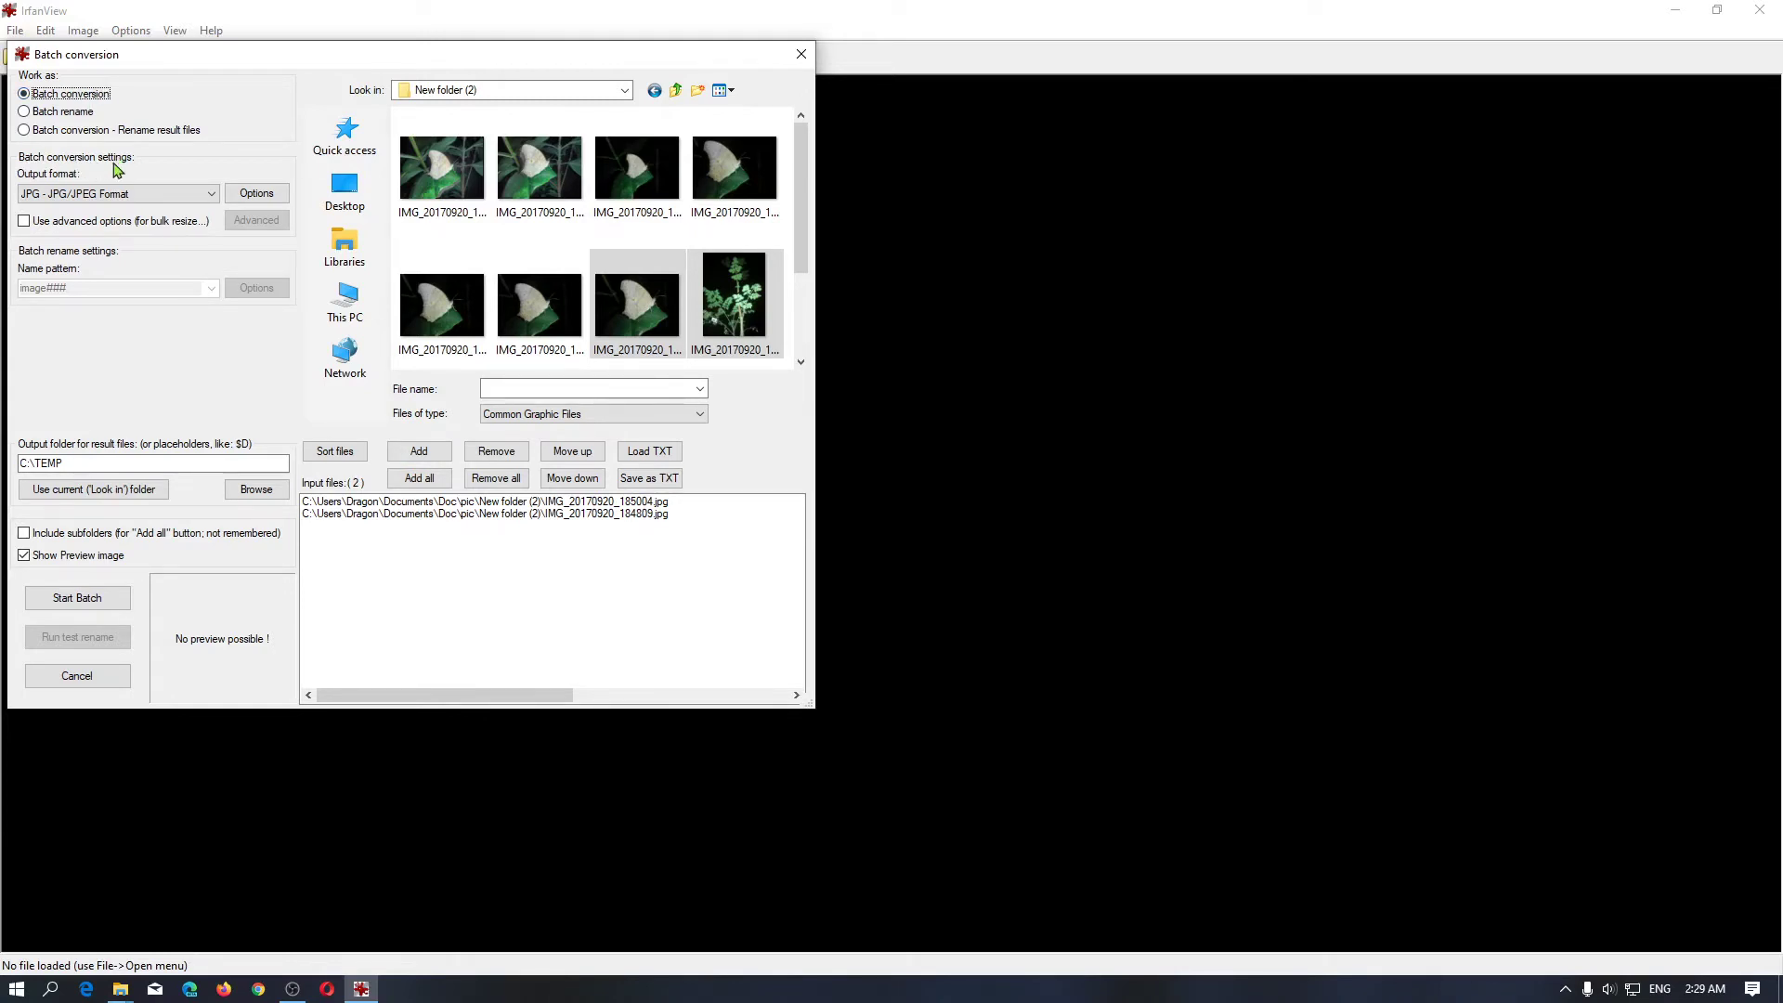
pyautogui.click(110, 194)
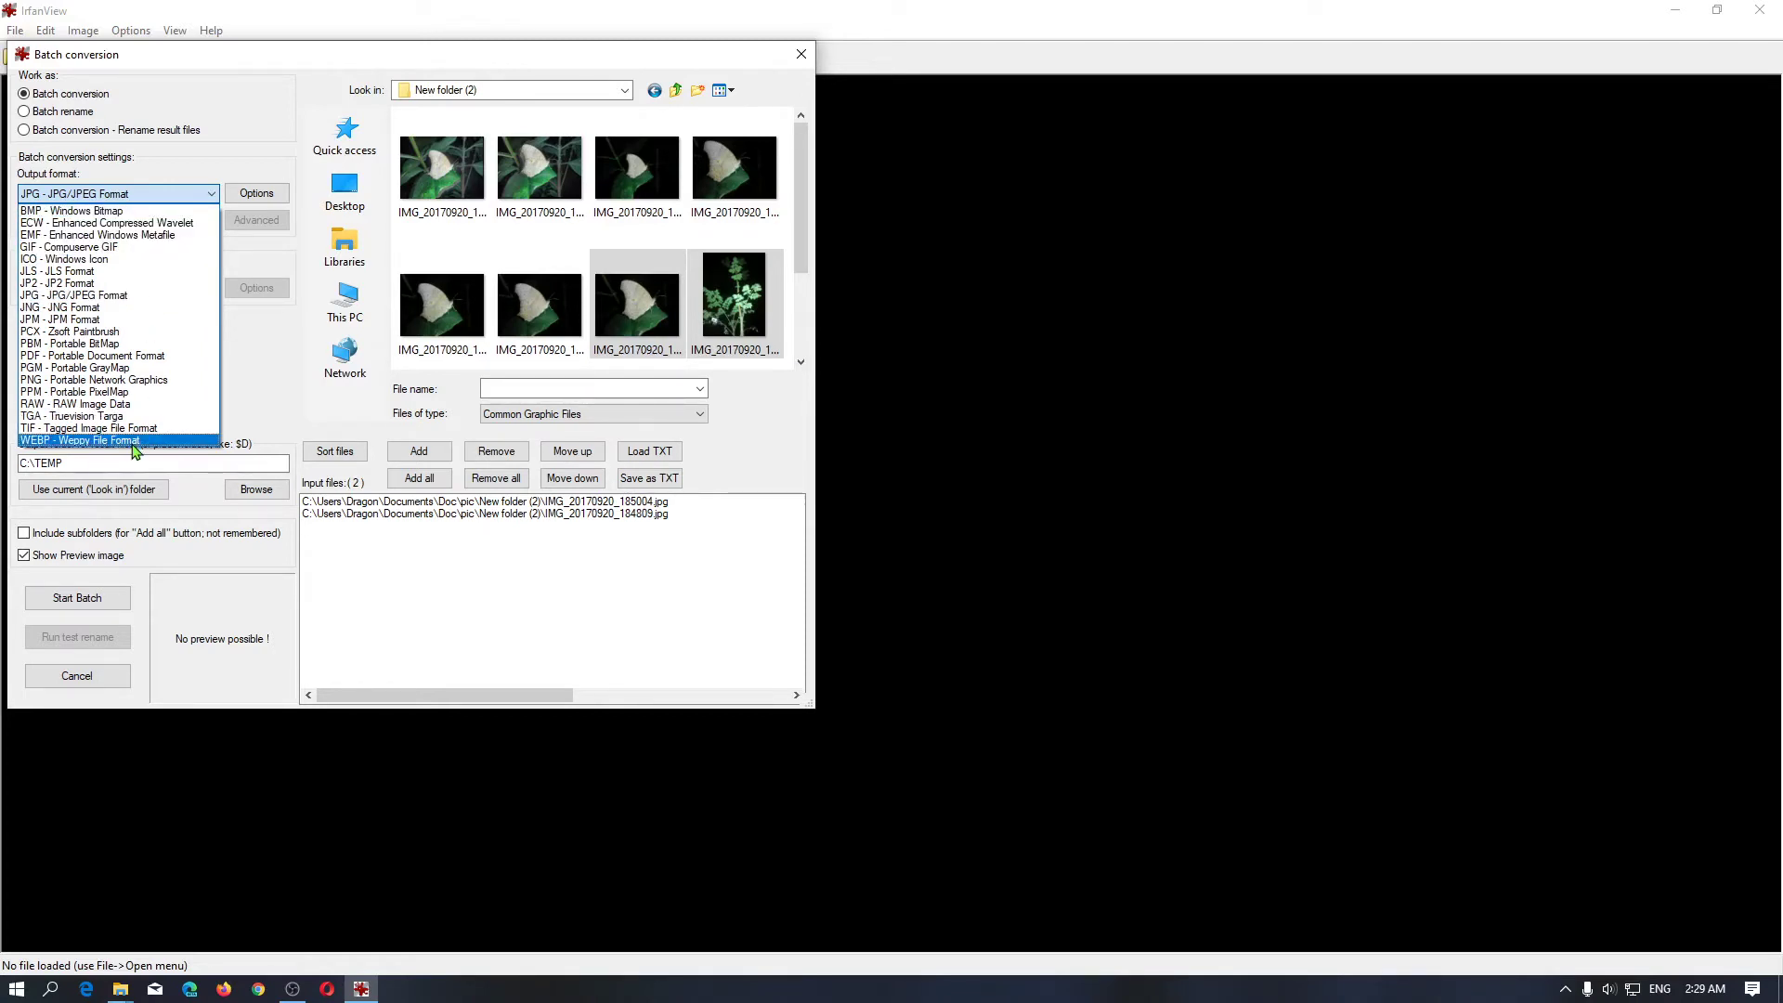
pyautogui.click(237, 168)
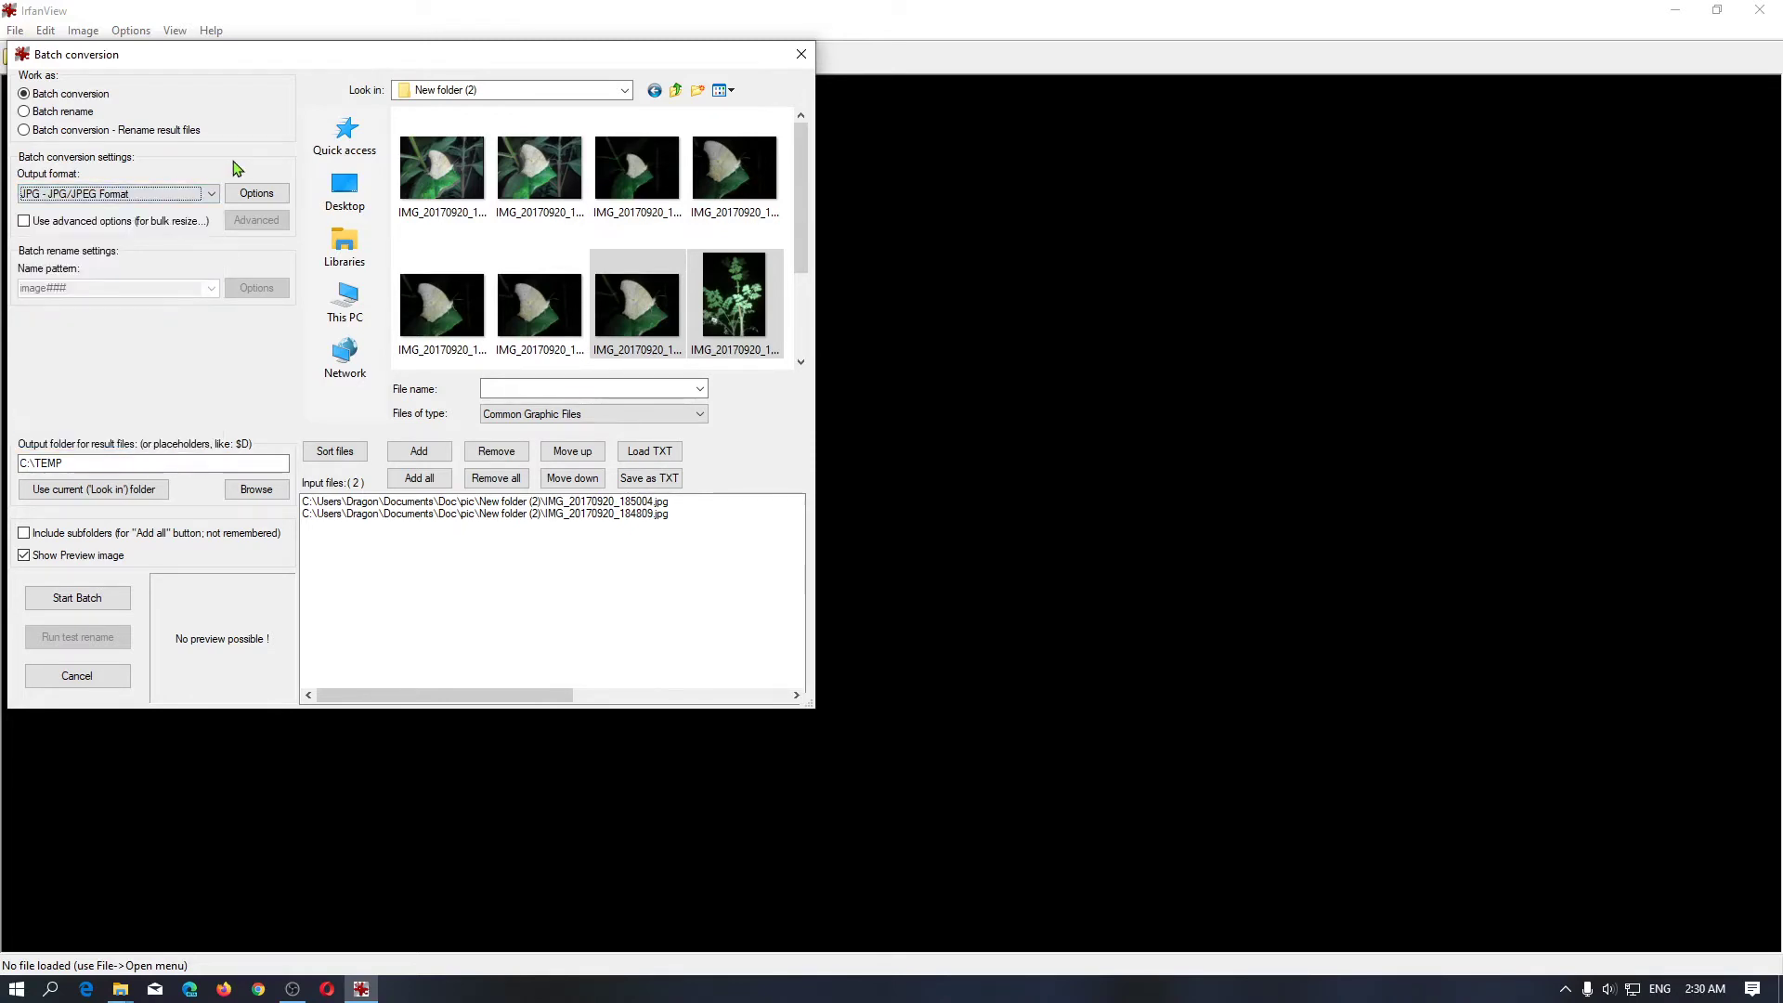
pyautogui.click(257, 192)
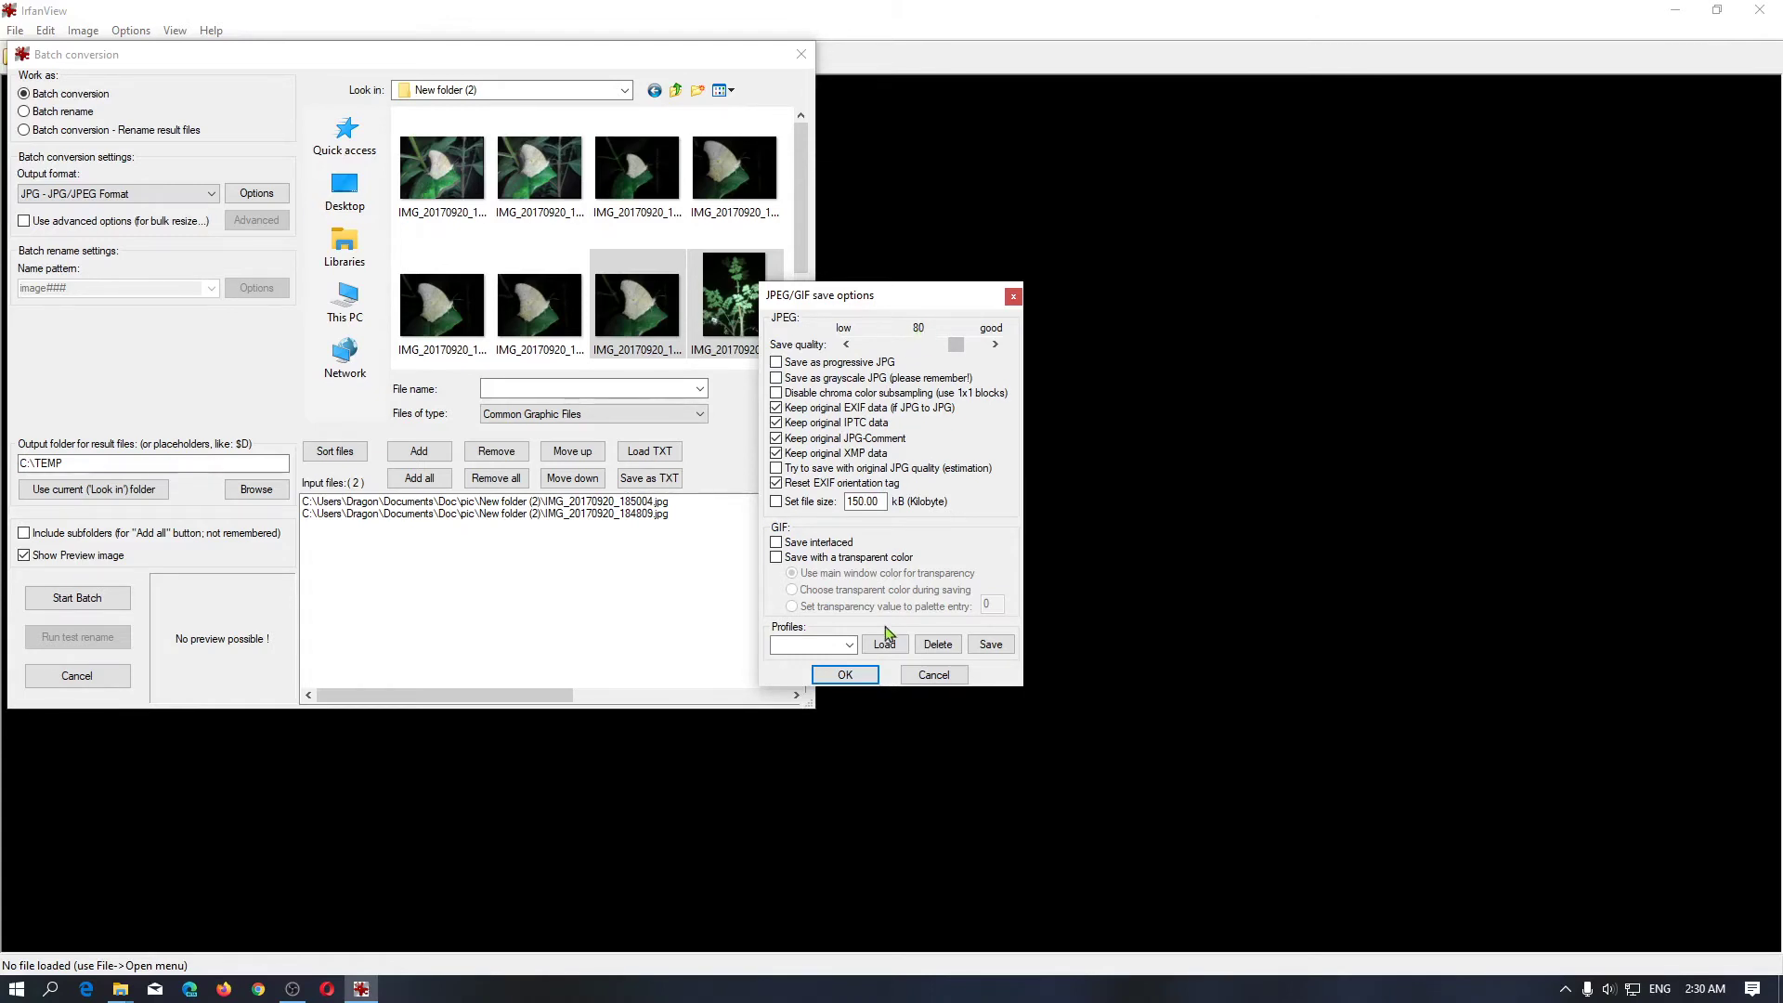
pyautogui.click(845, 675)
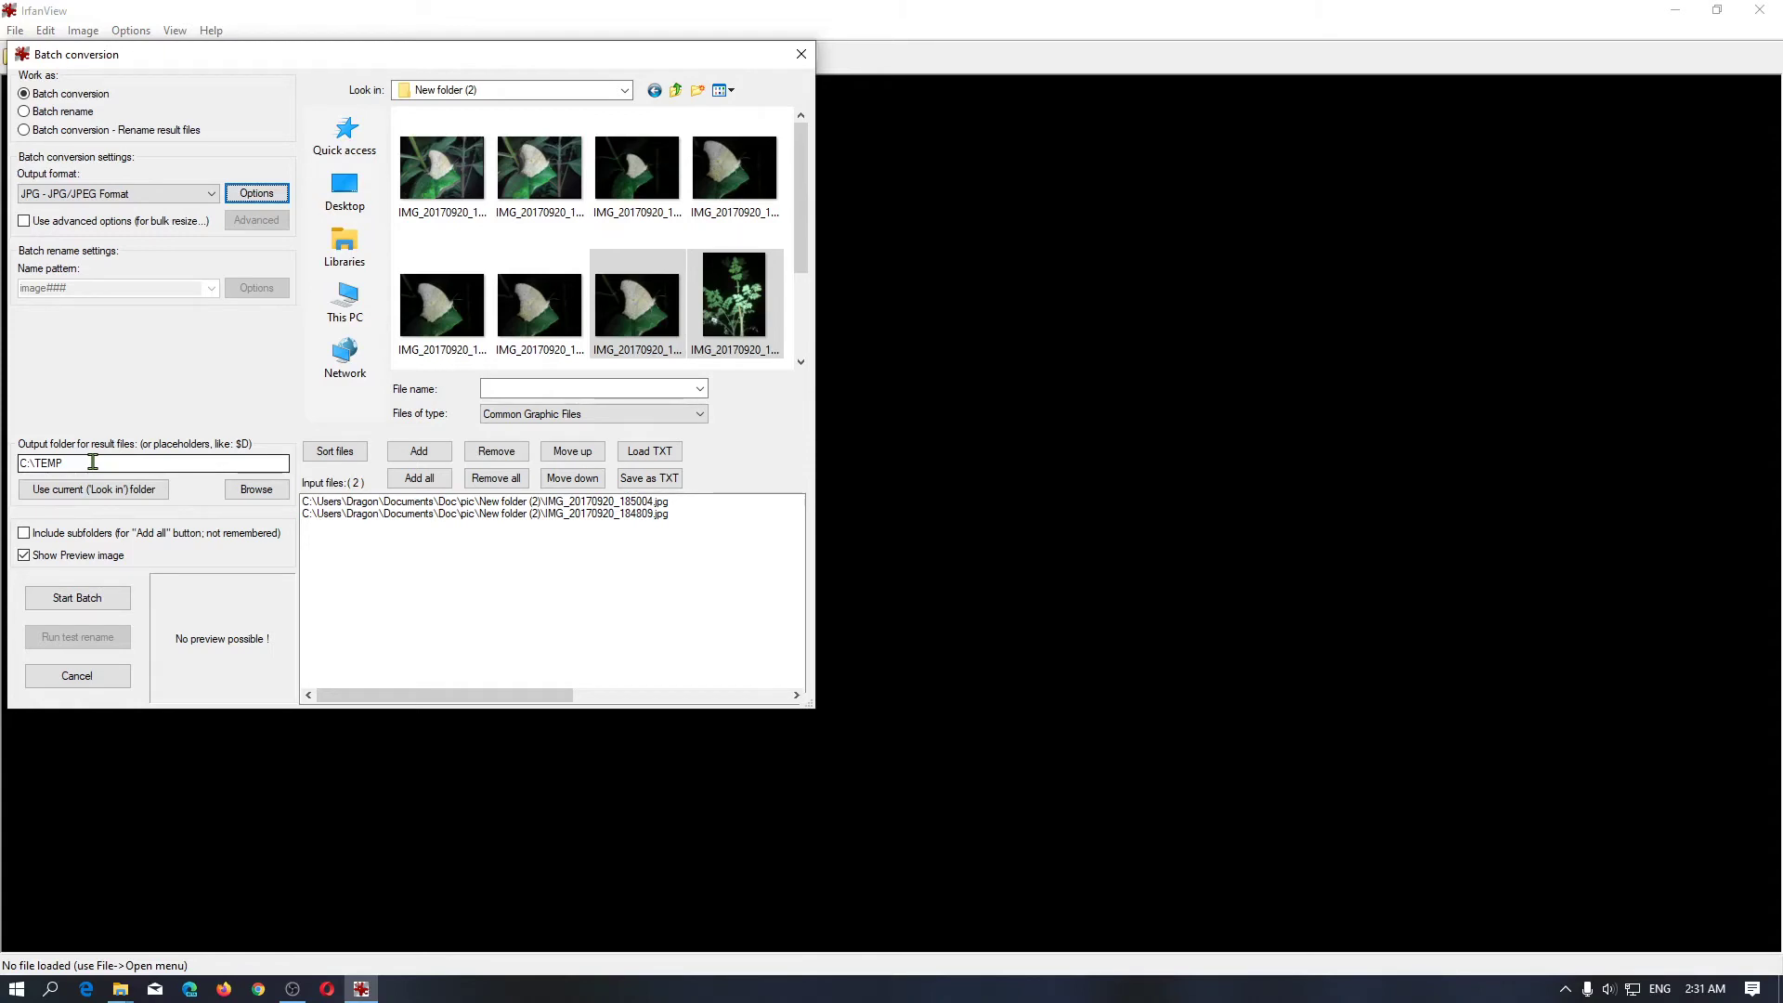
pyautogui.click(92, 604)
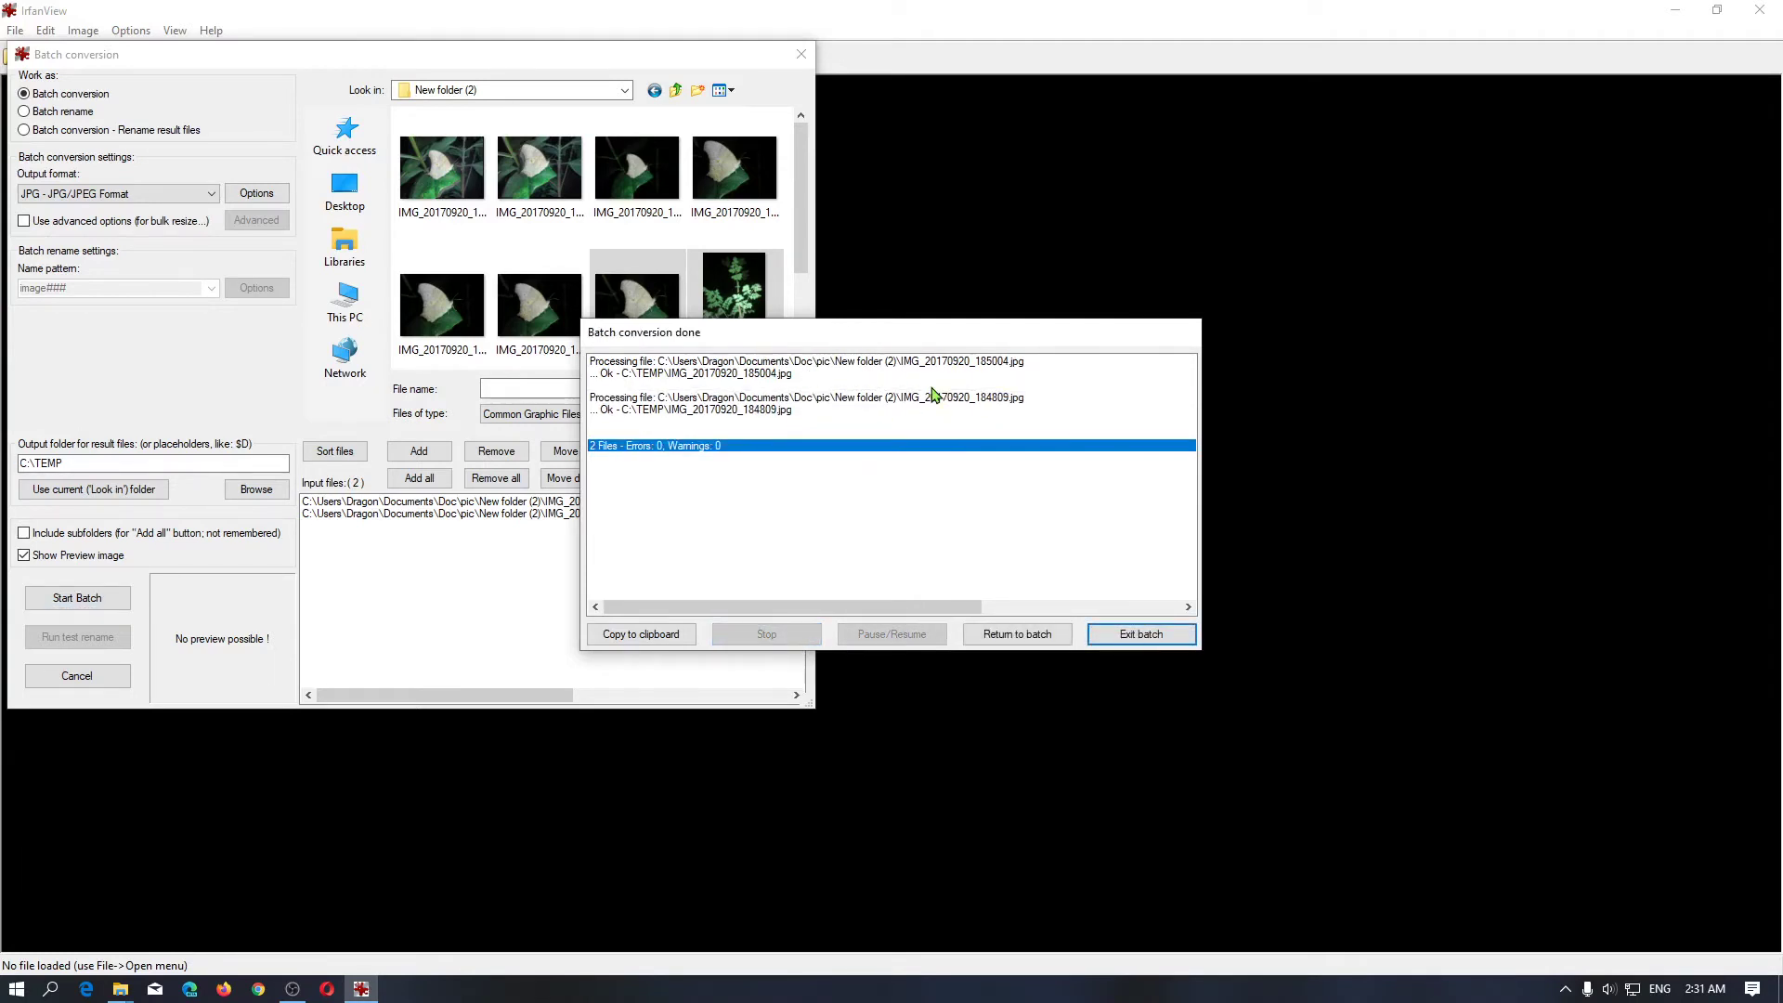
# - In File Explorer, place the TEMP and New folder (2) windows side by side and compare the converted images' file sizes with the originals
pyautogui.click(120, 989)
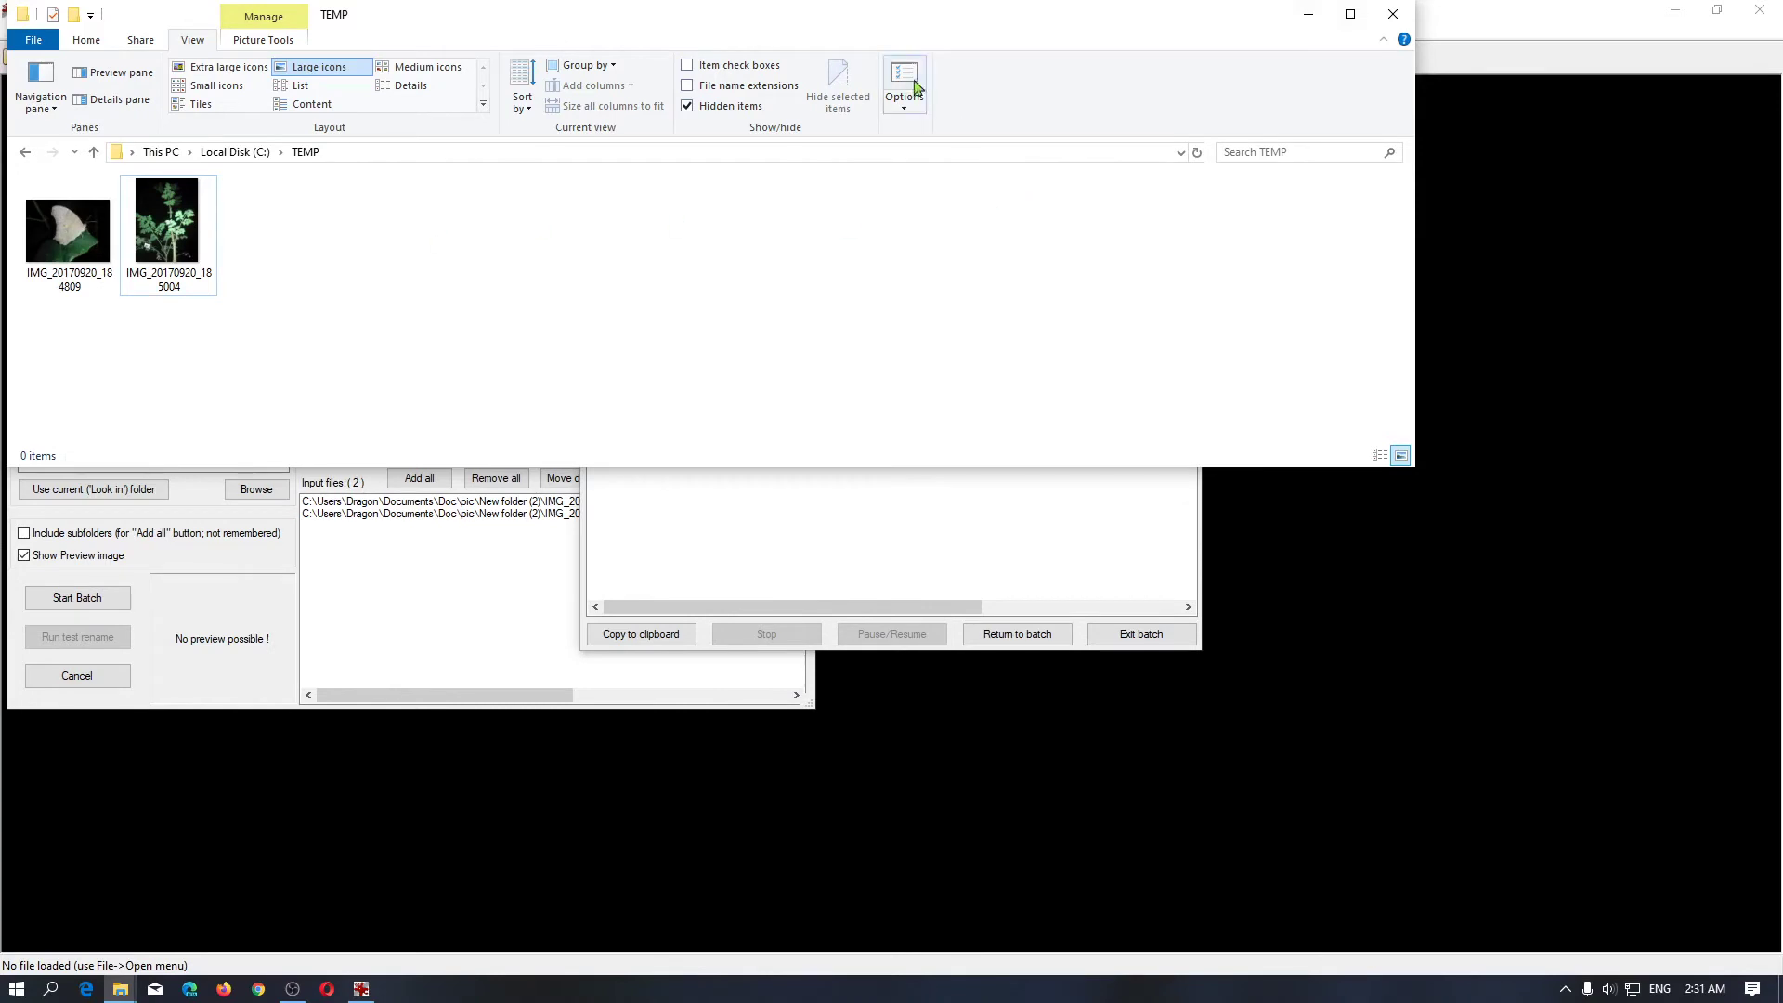
pyautogui.moveTo(880, 28); pyautogui.dragTo(1432, 204)
pyautogui.click(729, 432)
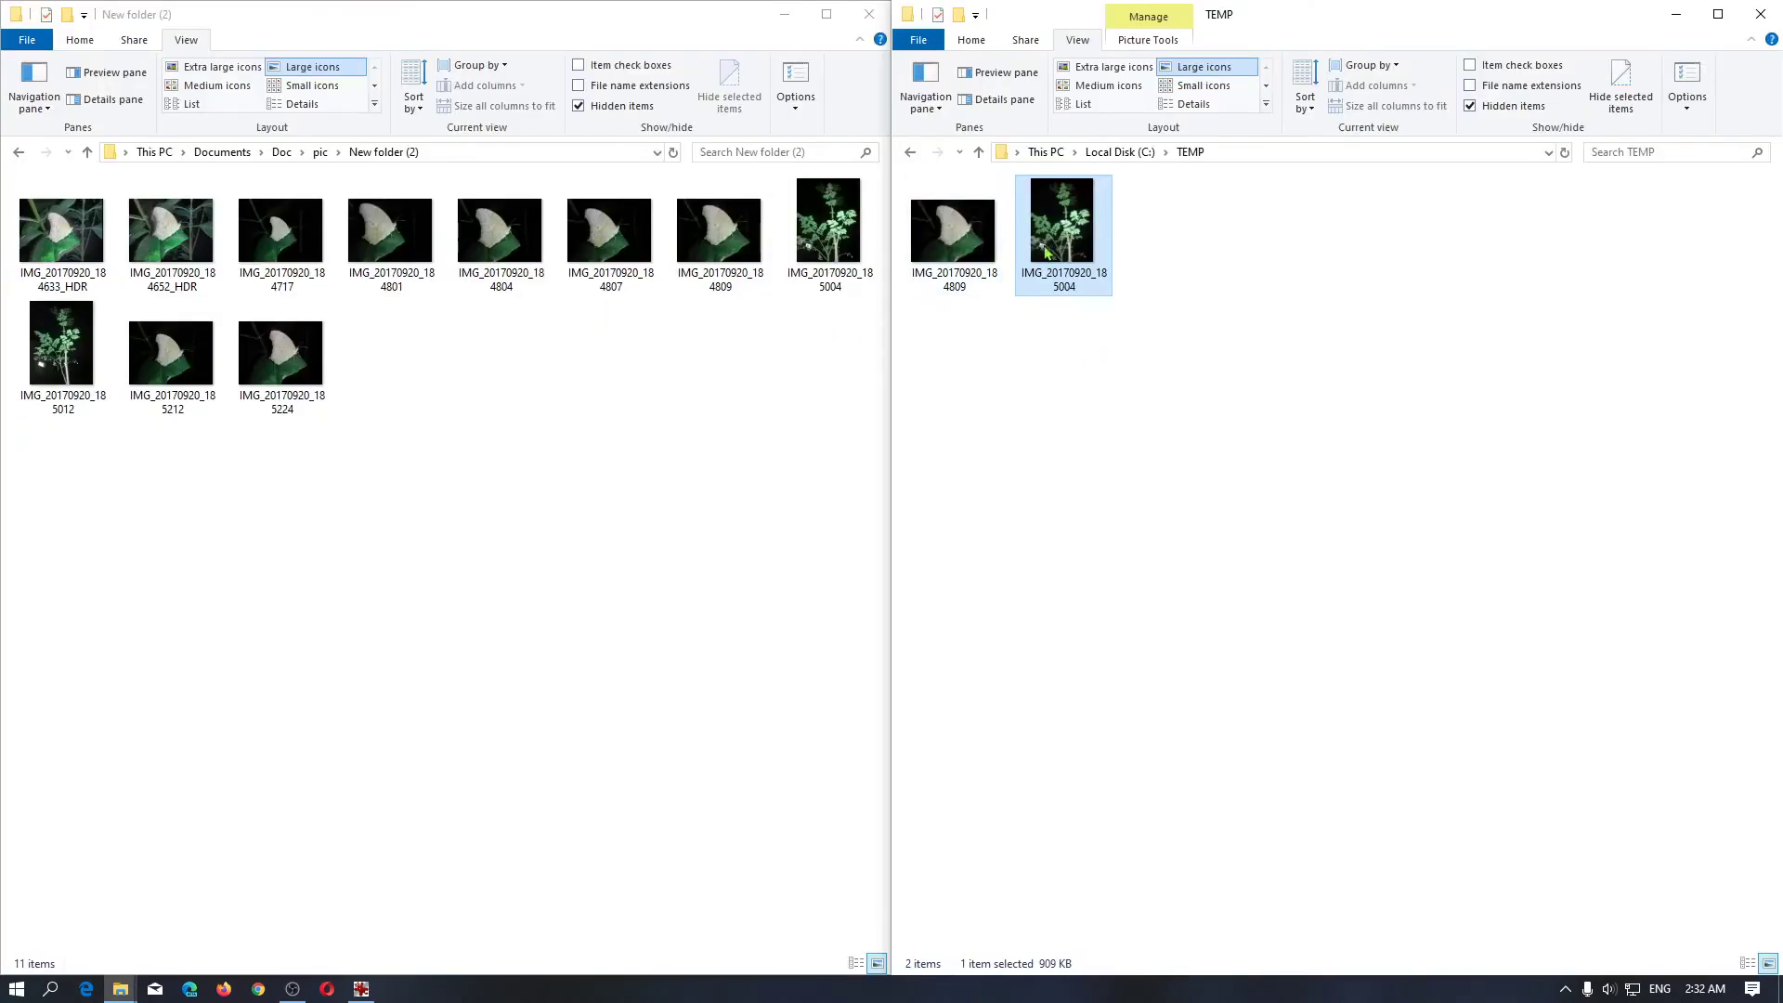
pyautogui.moveTo(1046, 251)
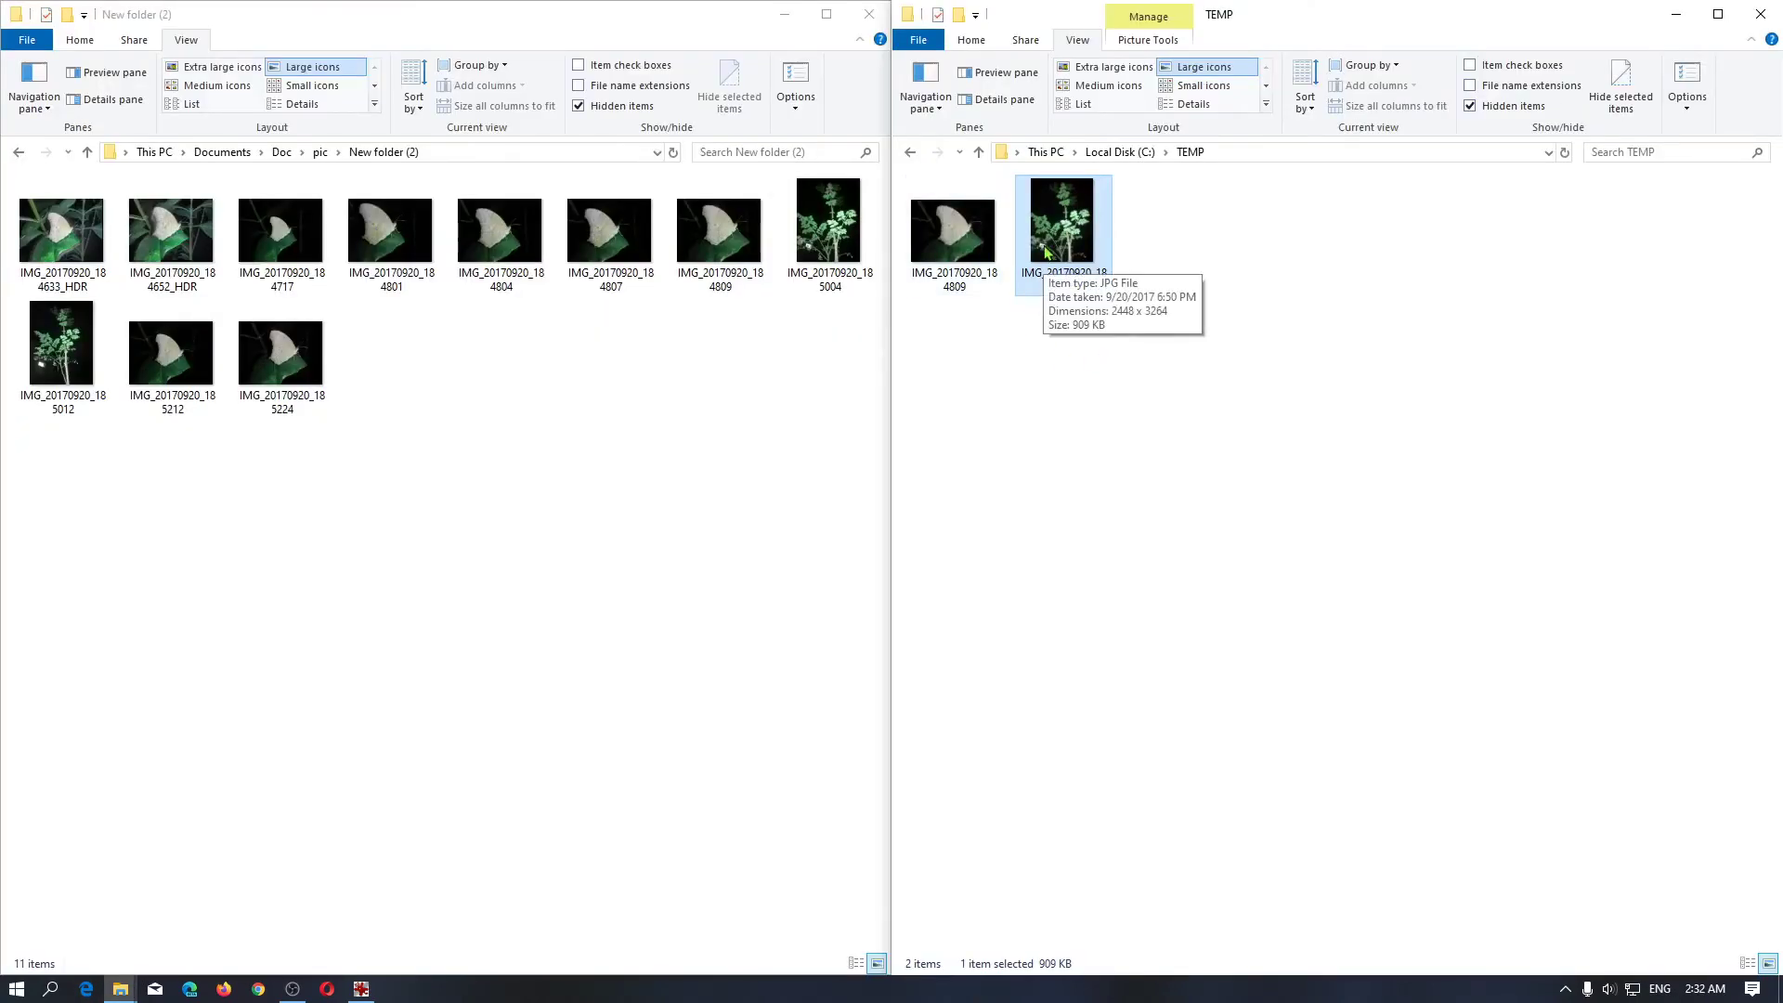
pyautogui.click(826, 249)
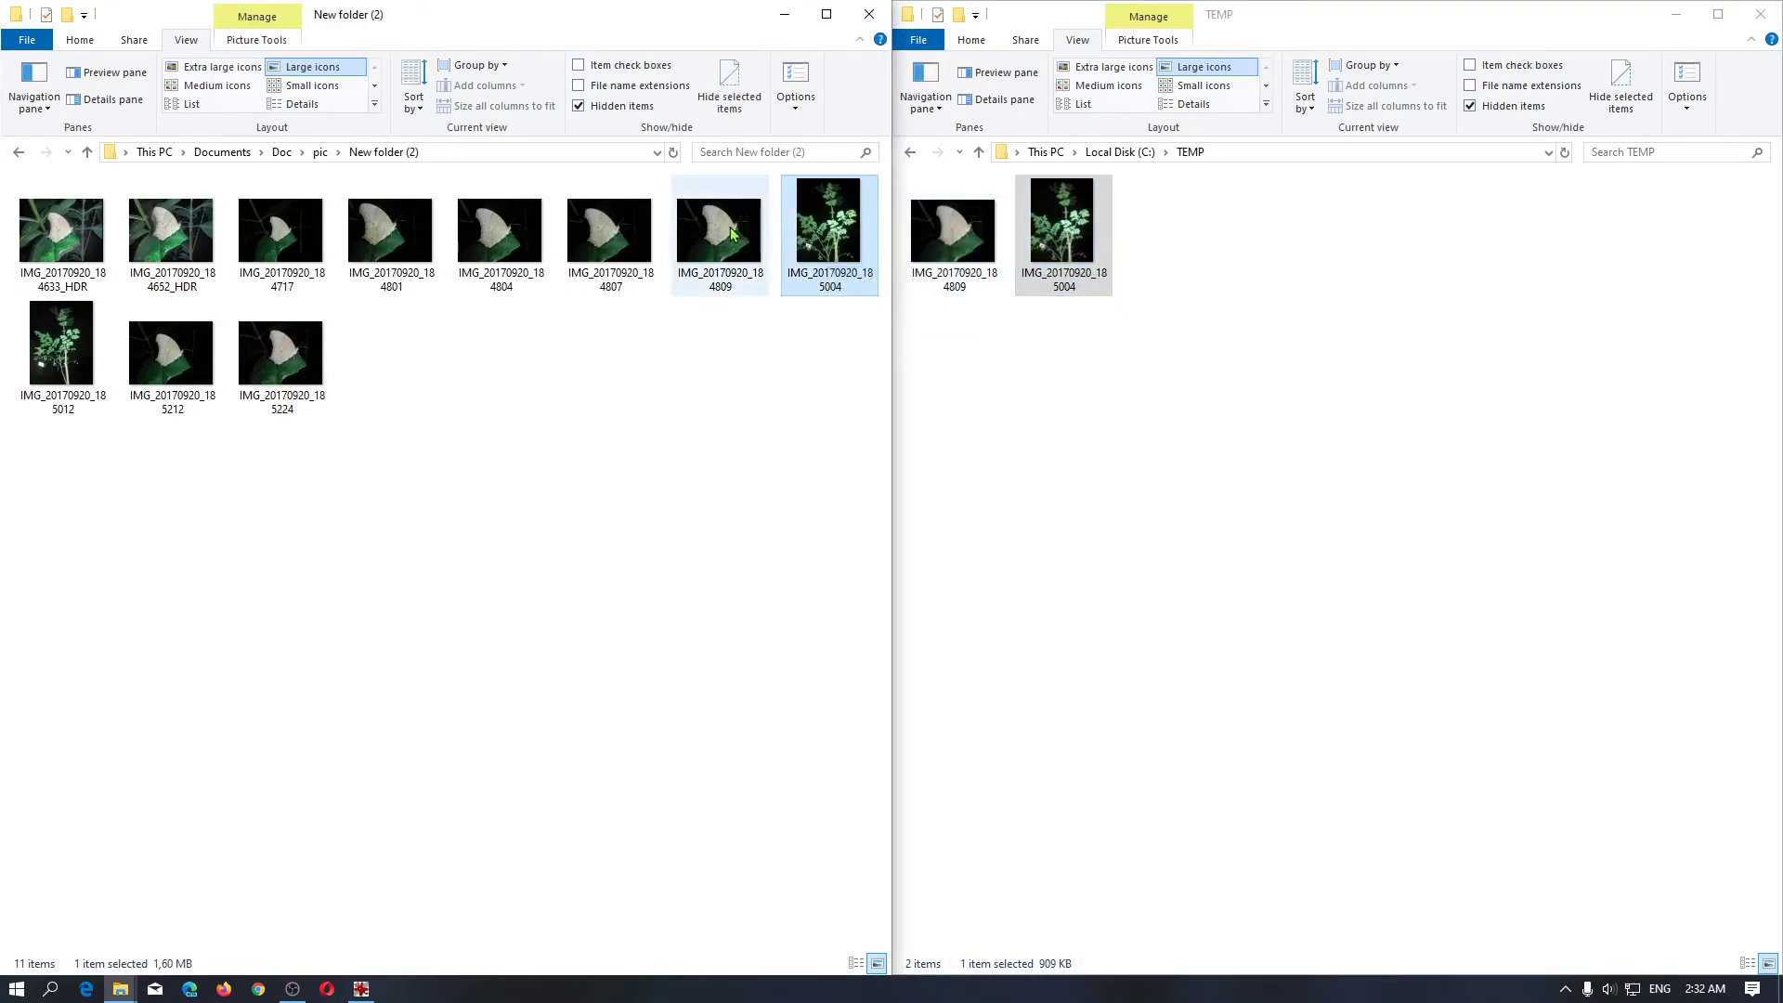
pyautogui.moveTo(732, 233)
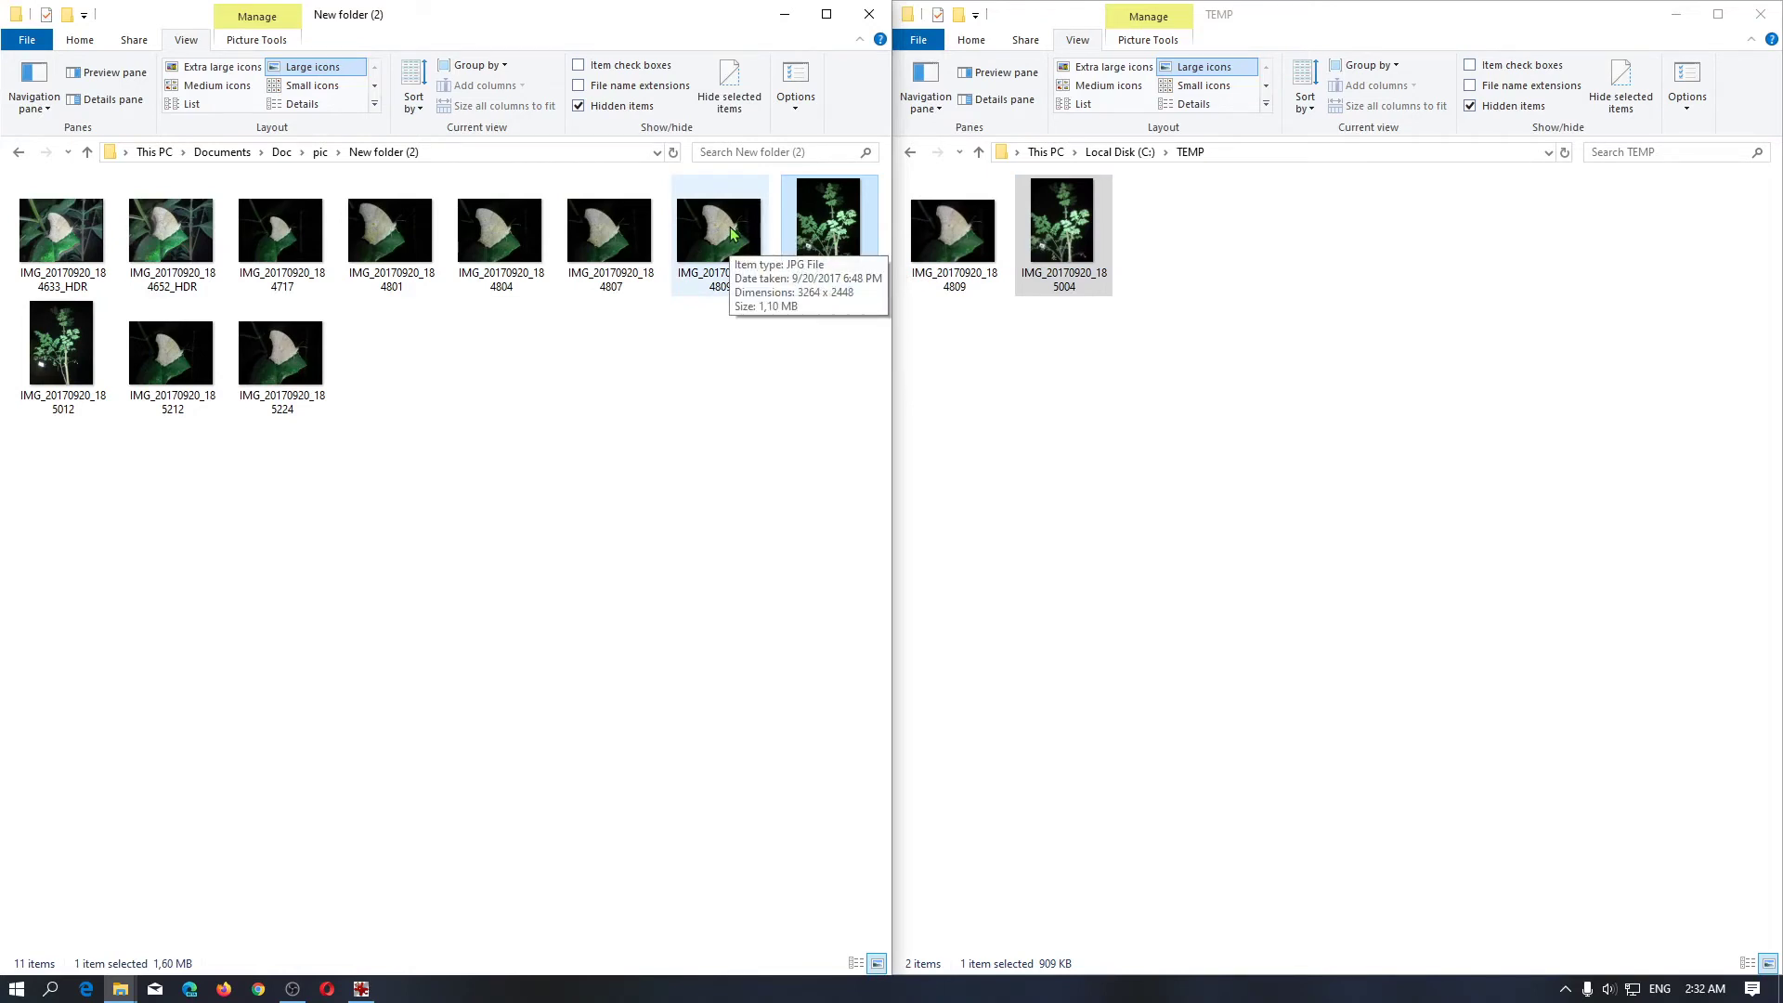
pyautogui.click(968, 230)
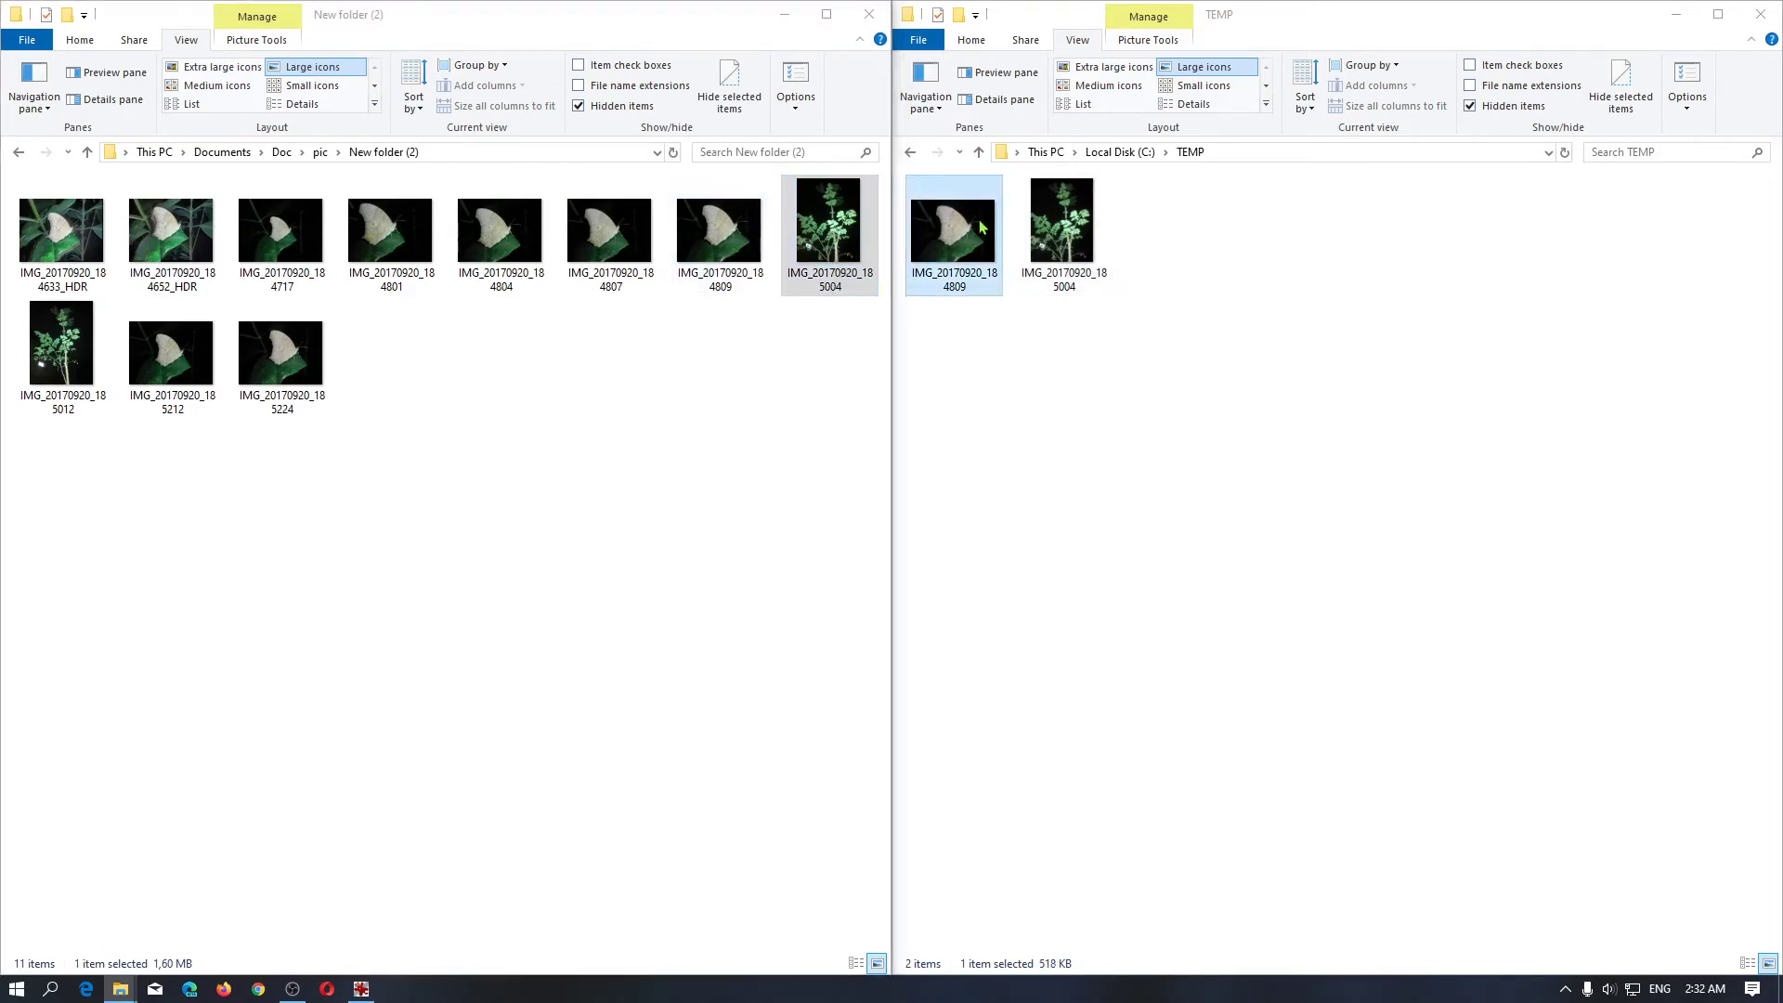
pyautogui.moveTo(969, 230)
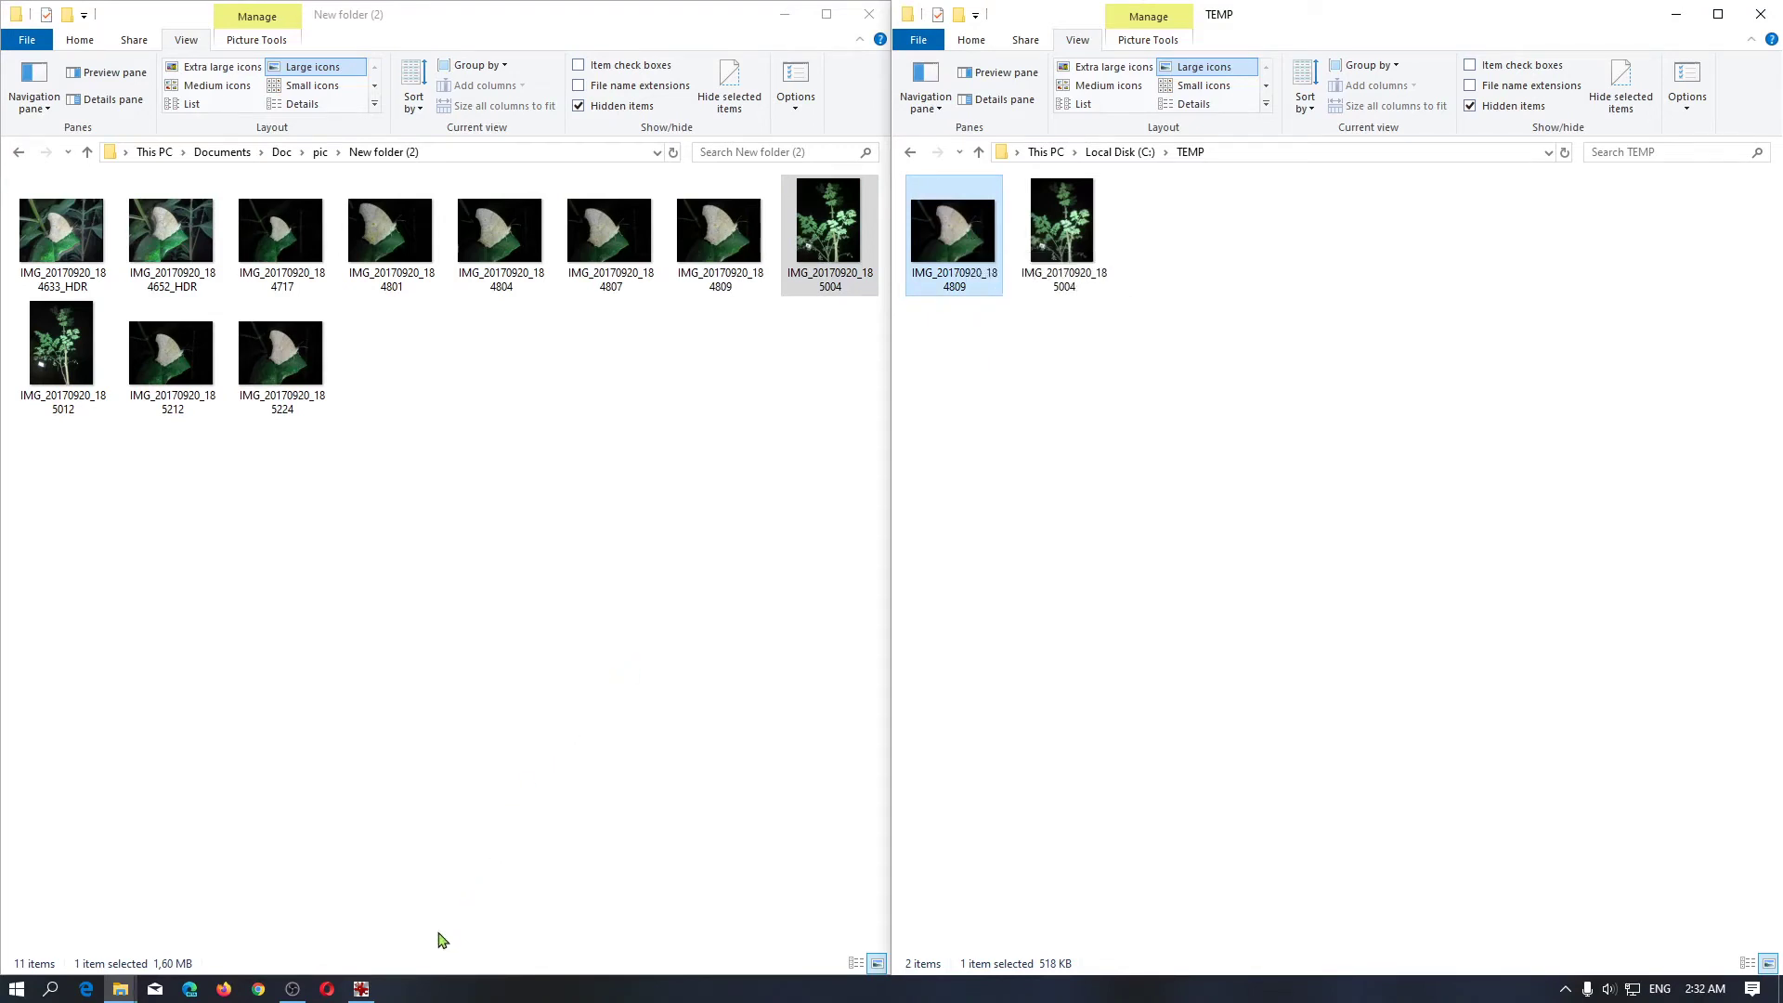
# - Return to IrfanView's batch setup and delete the two converted images from C:\TEMP in File Explorer
pyautogui.click(361, 988)
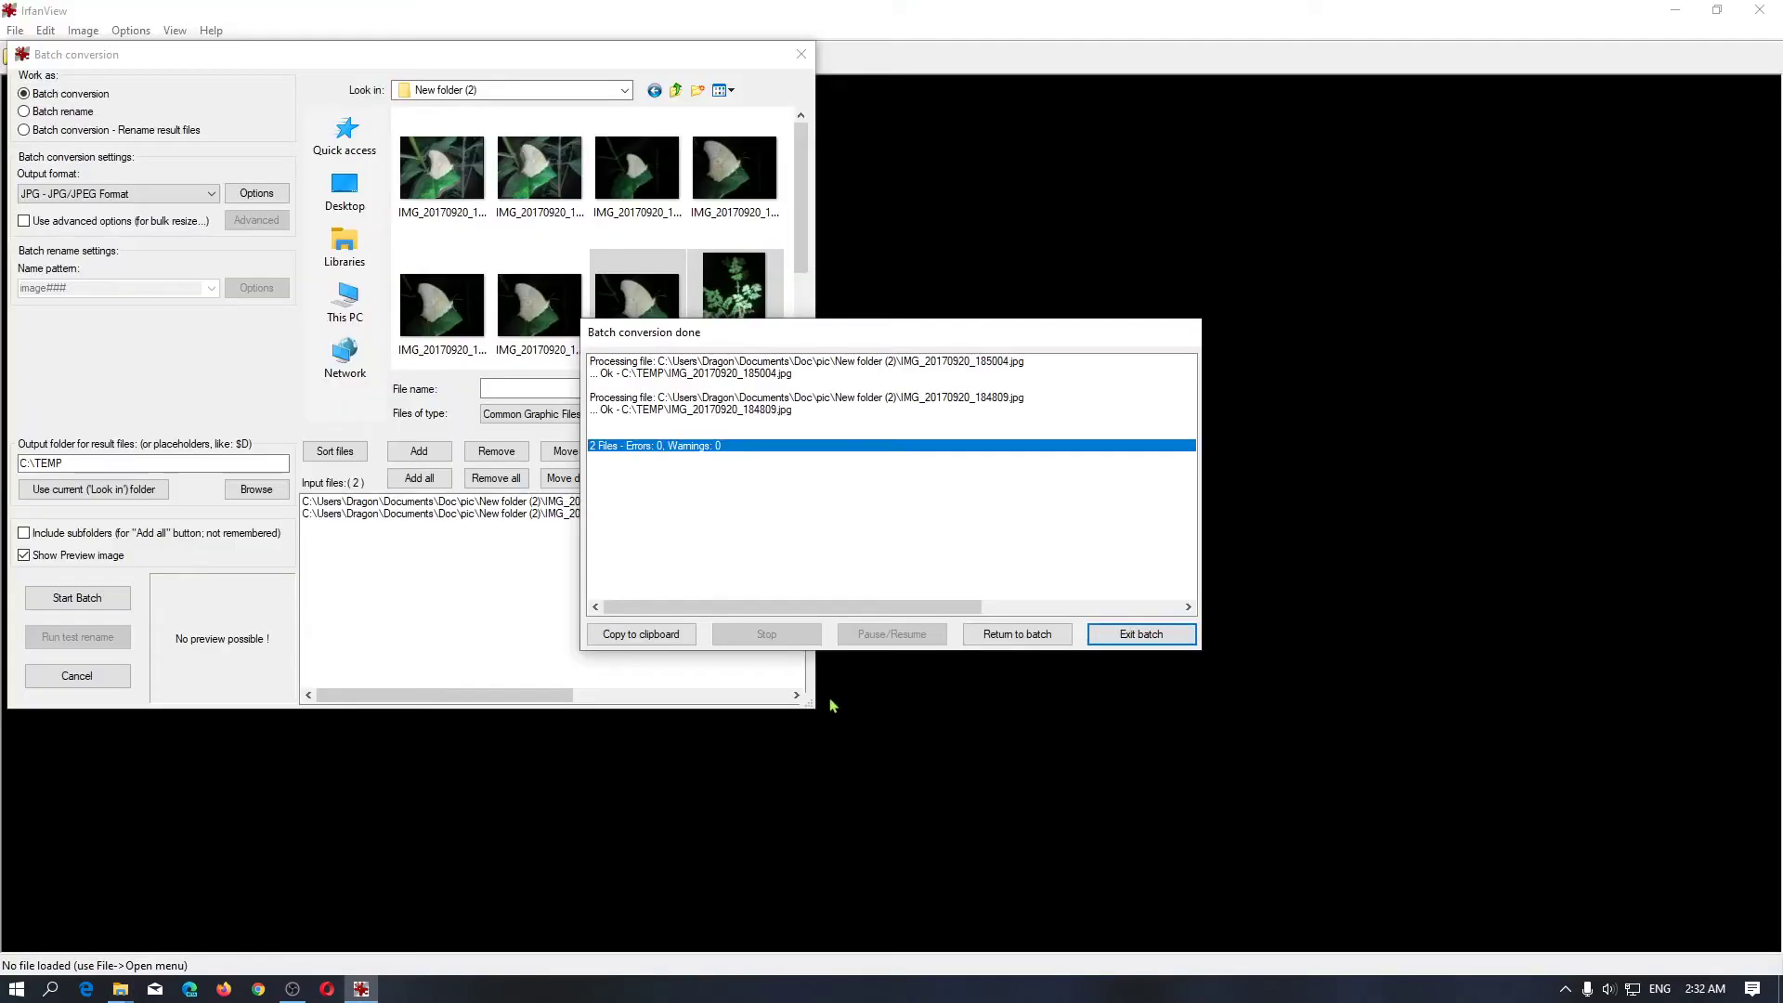
pyautogui.click(984, 630)
pyautogui.hotkey('alt', 'Tab')
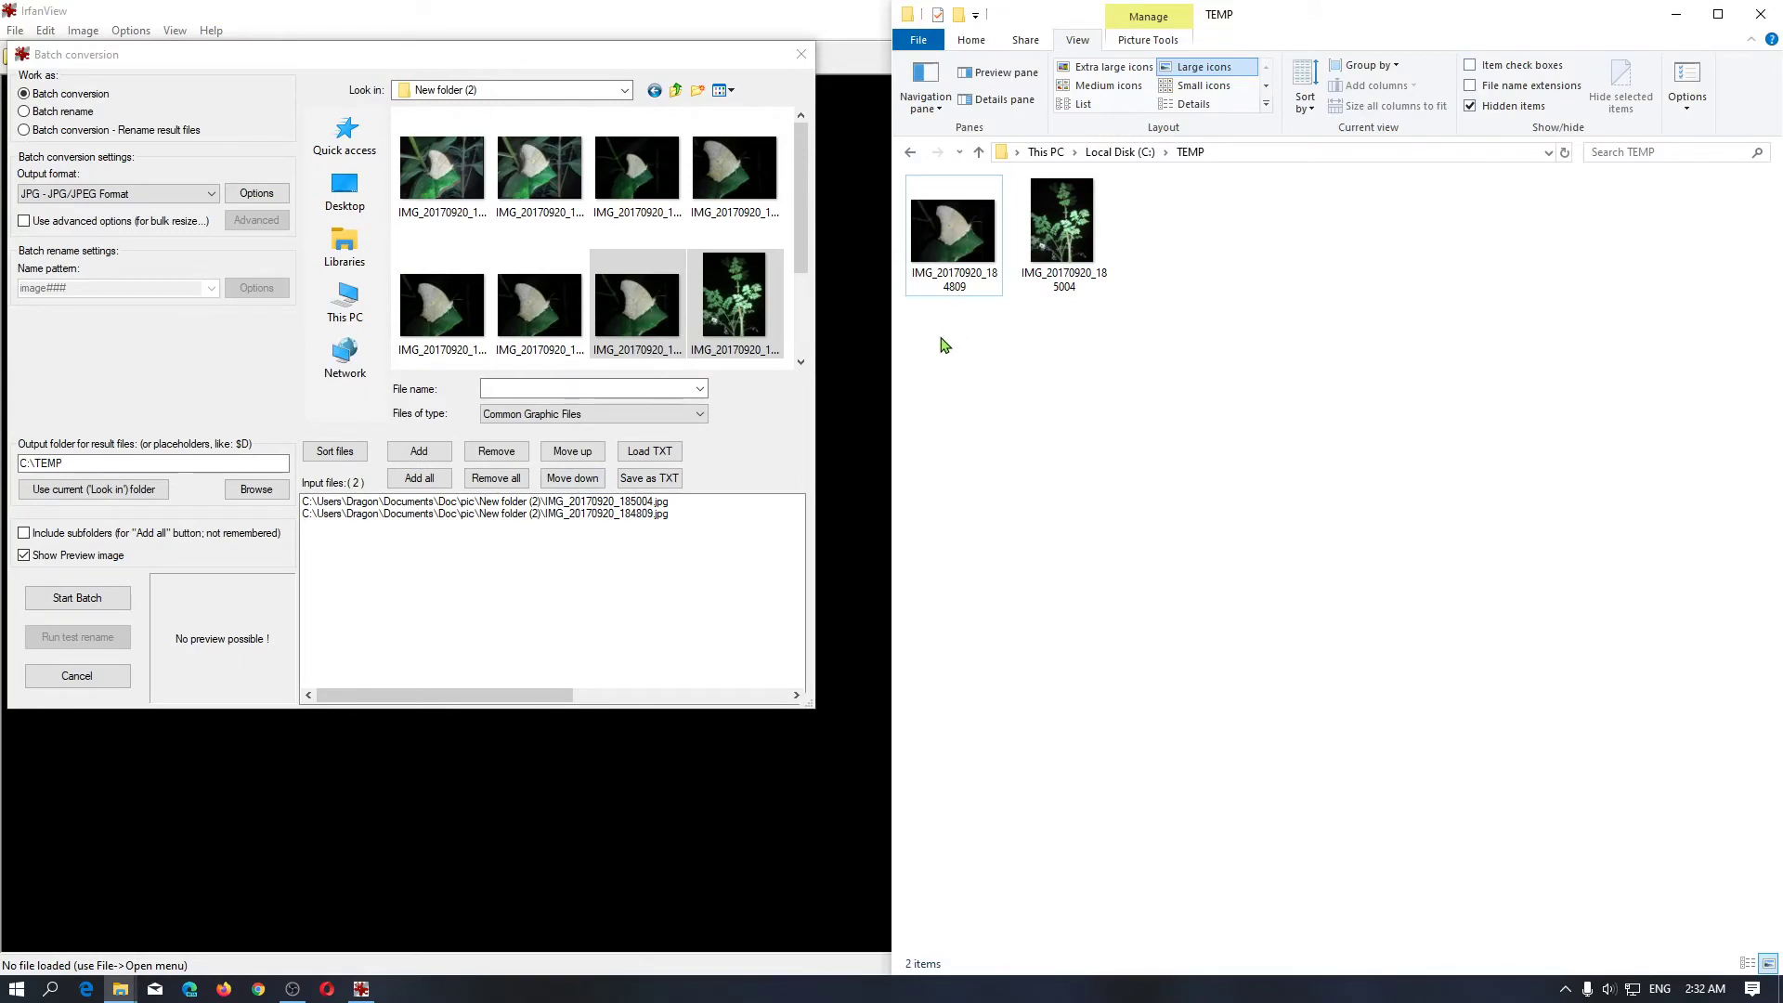
pyautogui.moveTo(944, 345); pyautogui.dragTo(1210, 205)
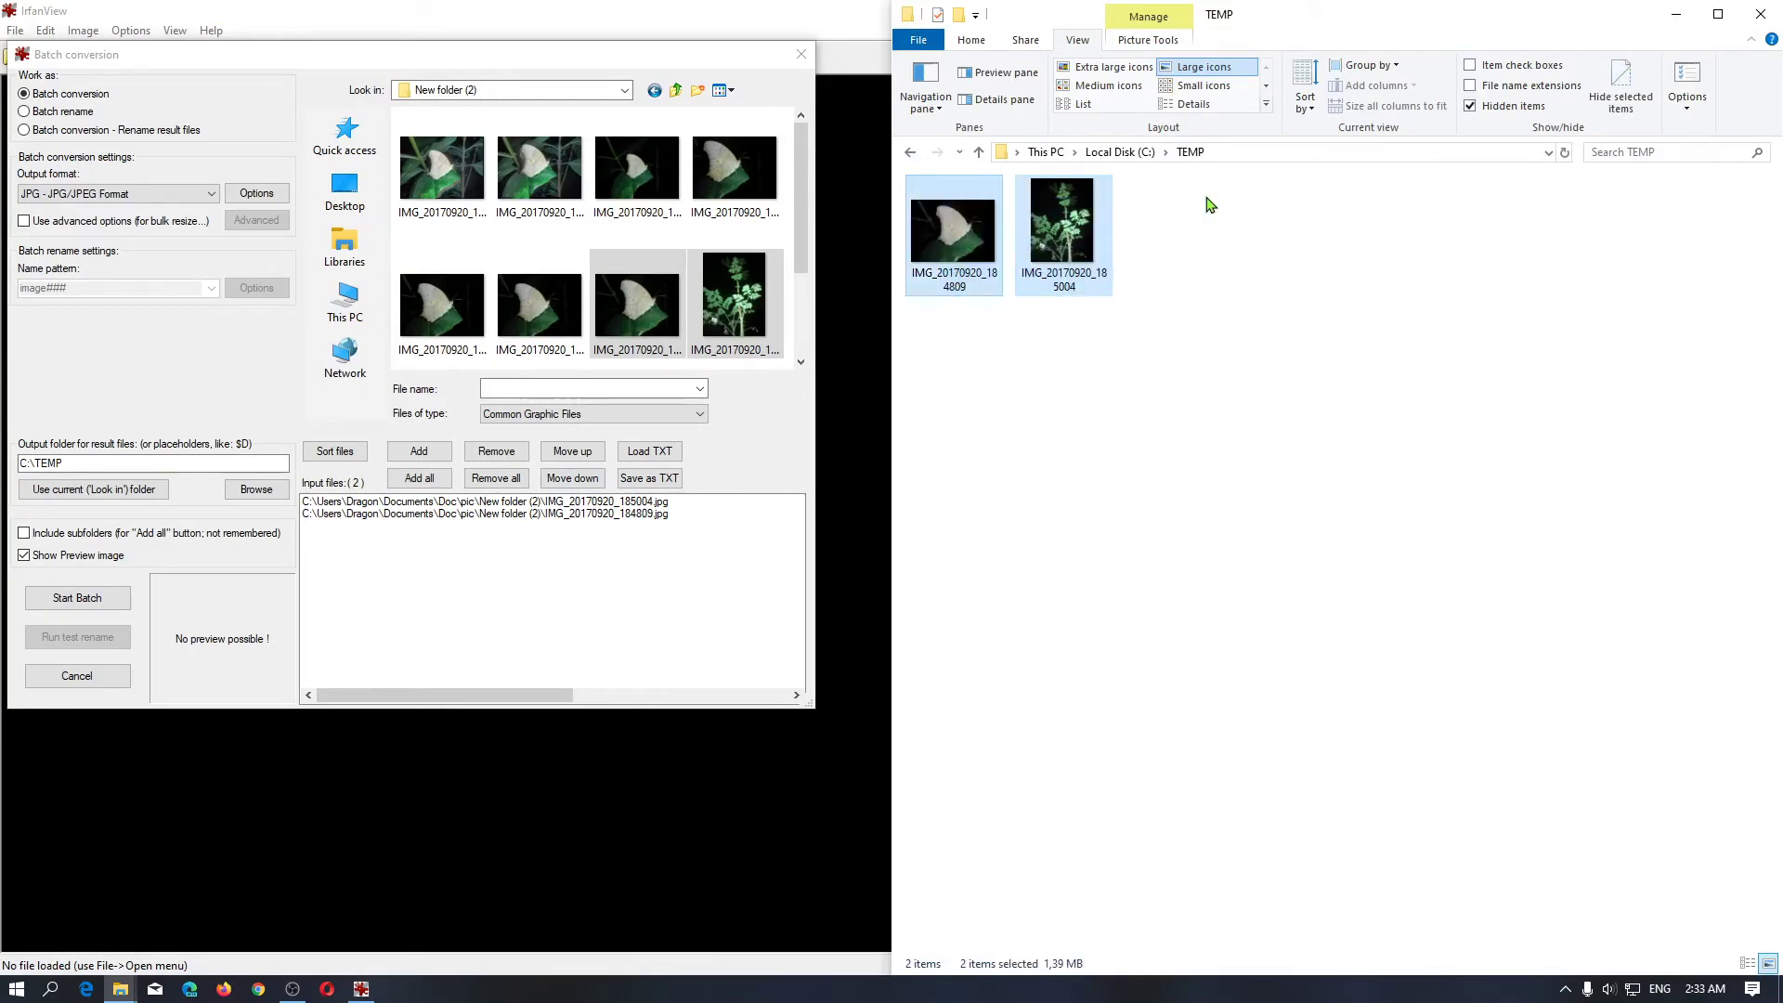
pyautogui.press('Delete')
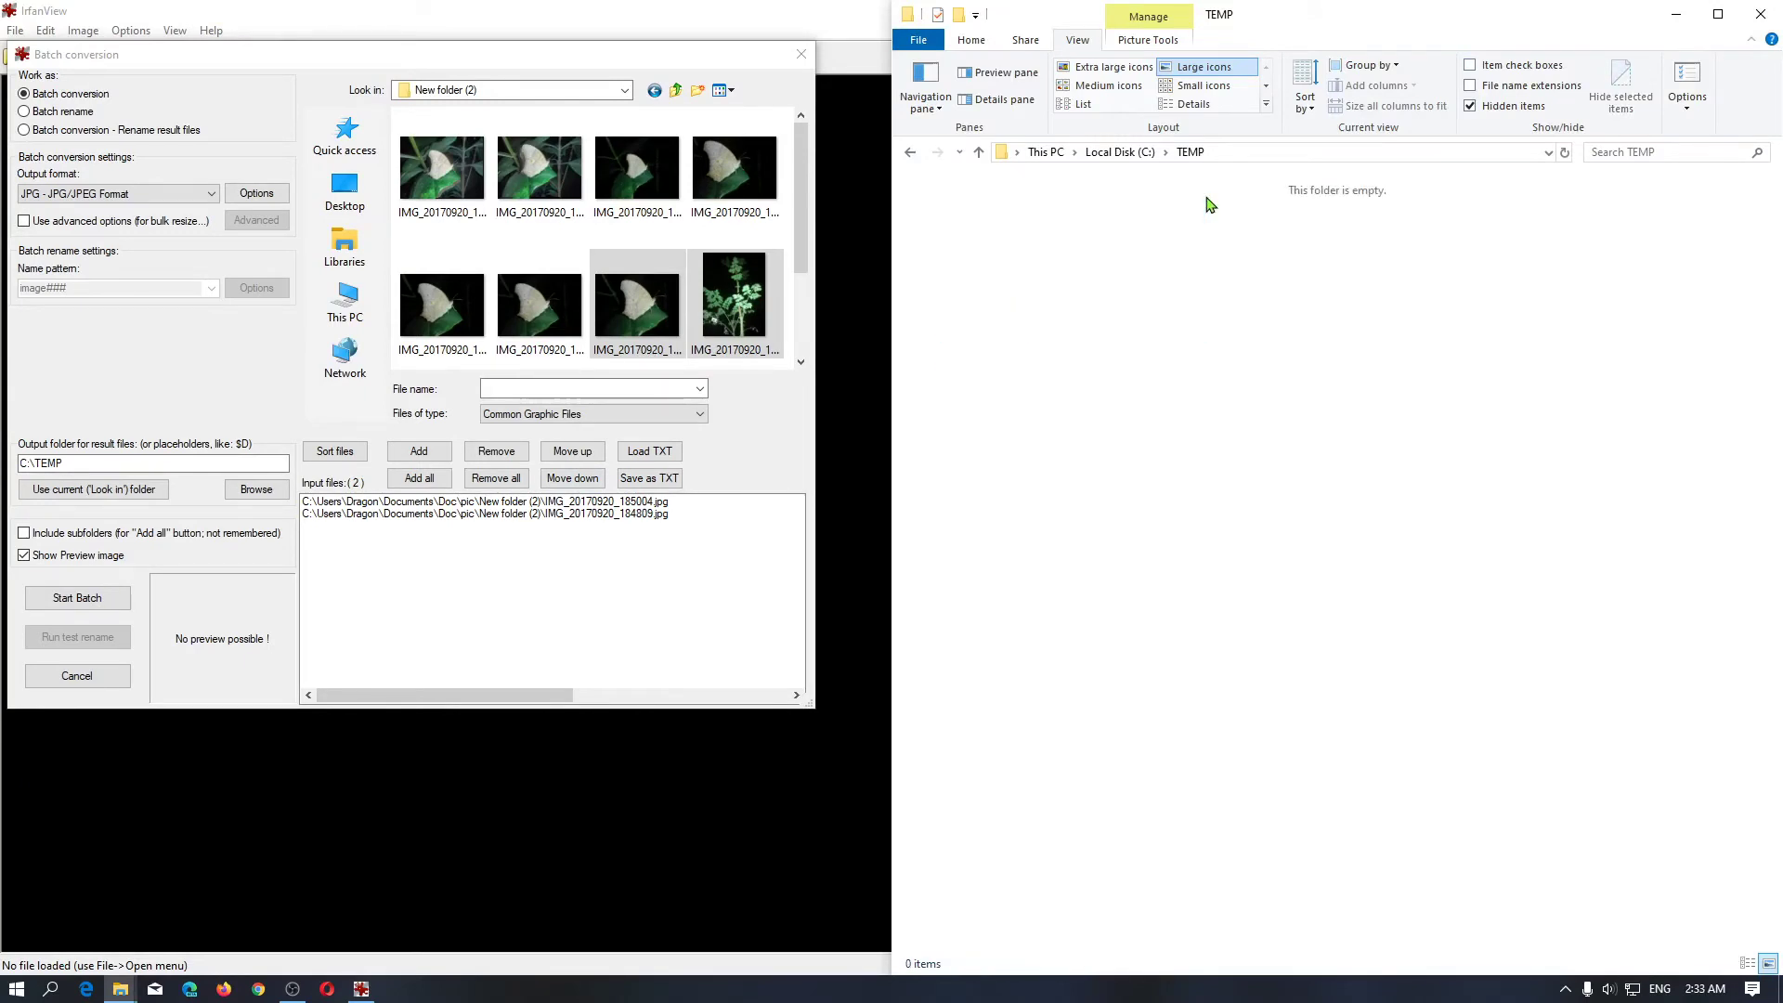
pyautogui.click(223, 372)
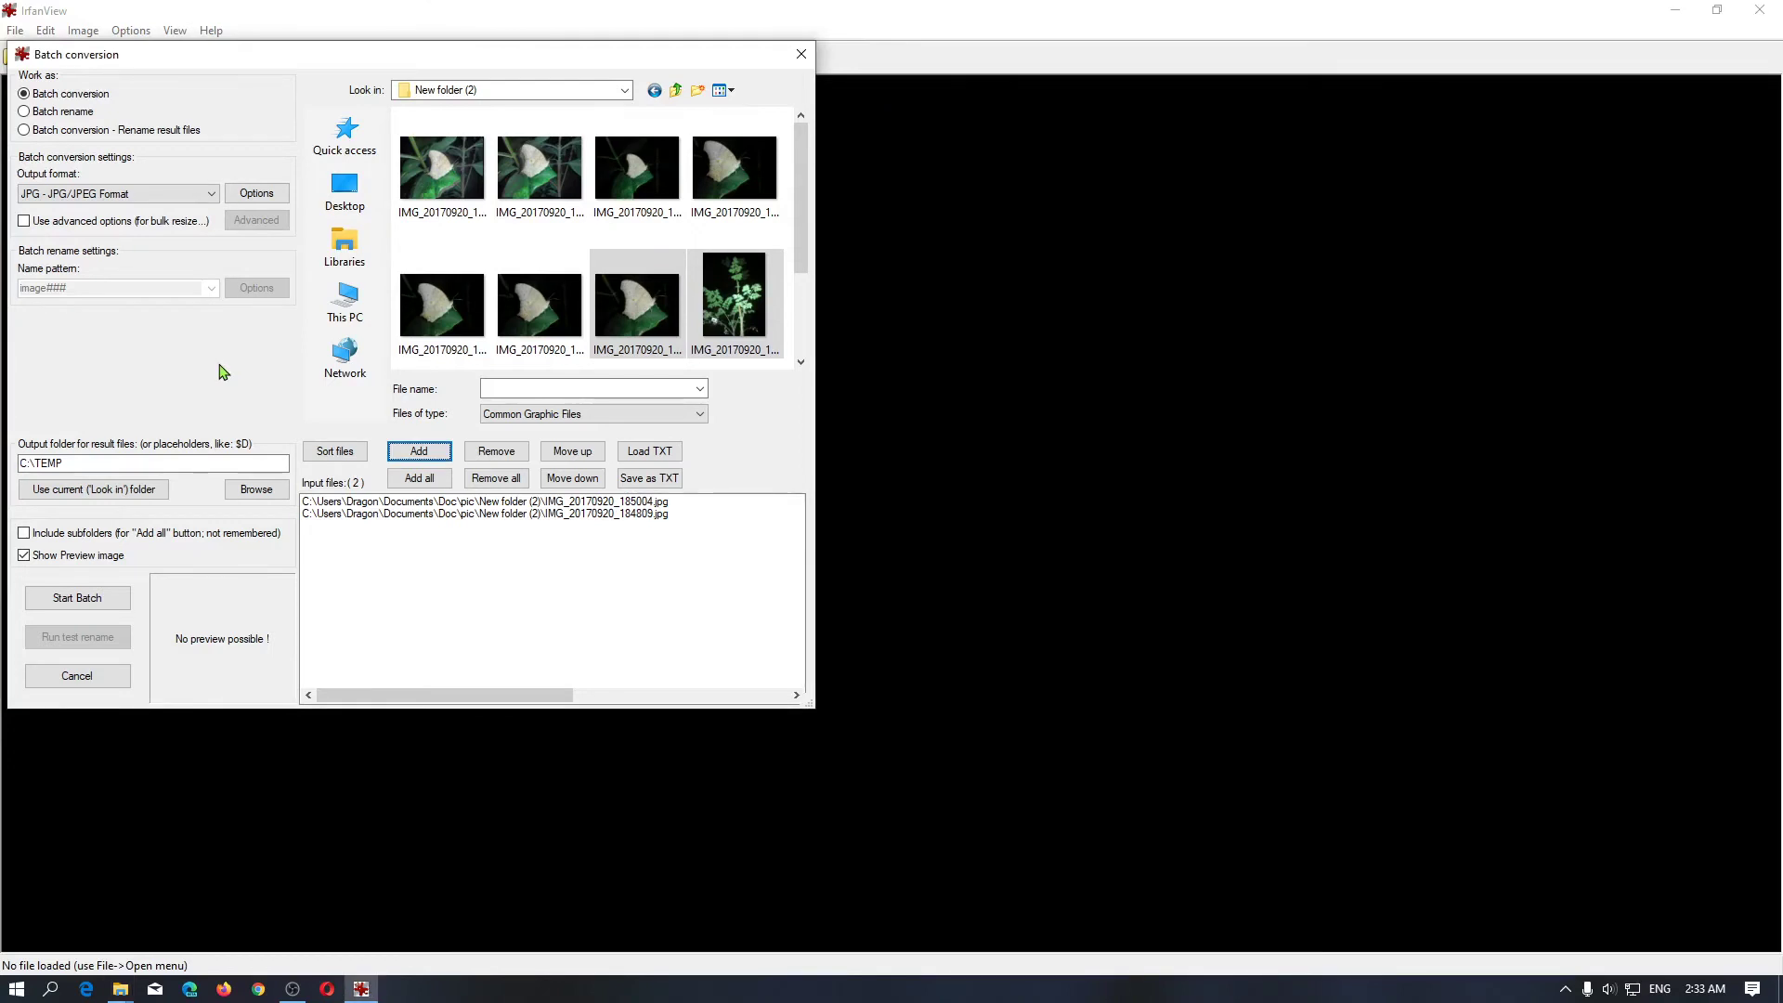
# - Replace the batch input list with all images from New folder (2) and lower the JPG save quality
pyautogui.click(480, 484)
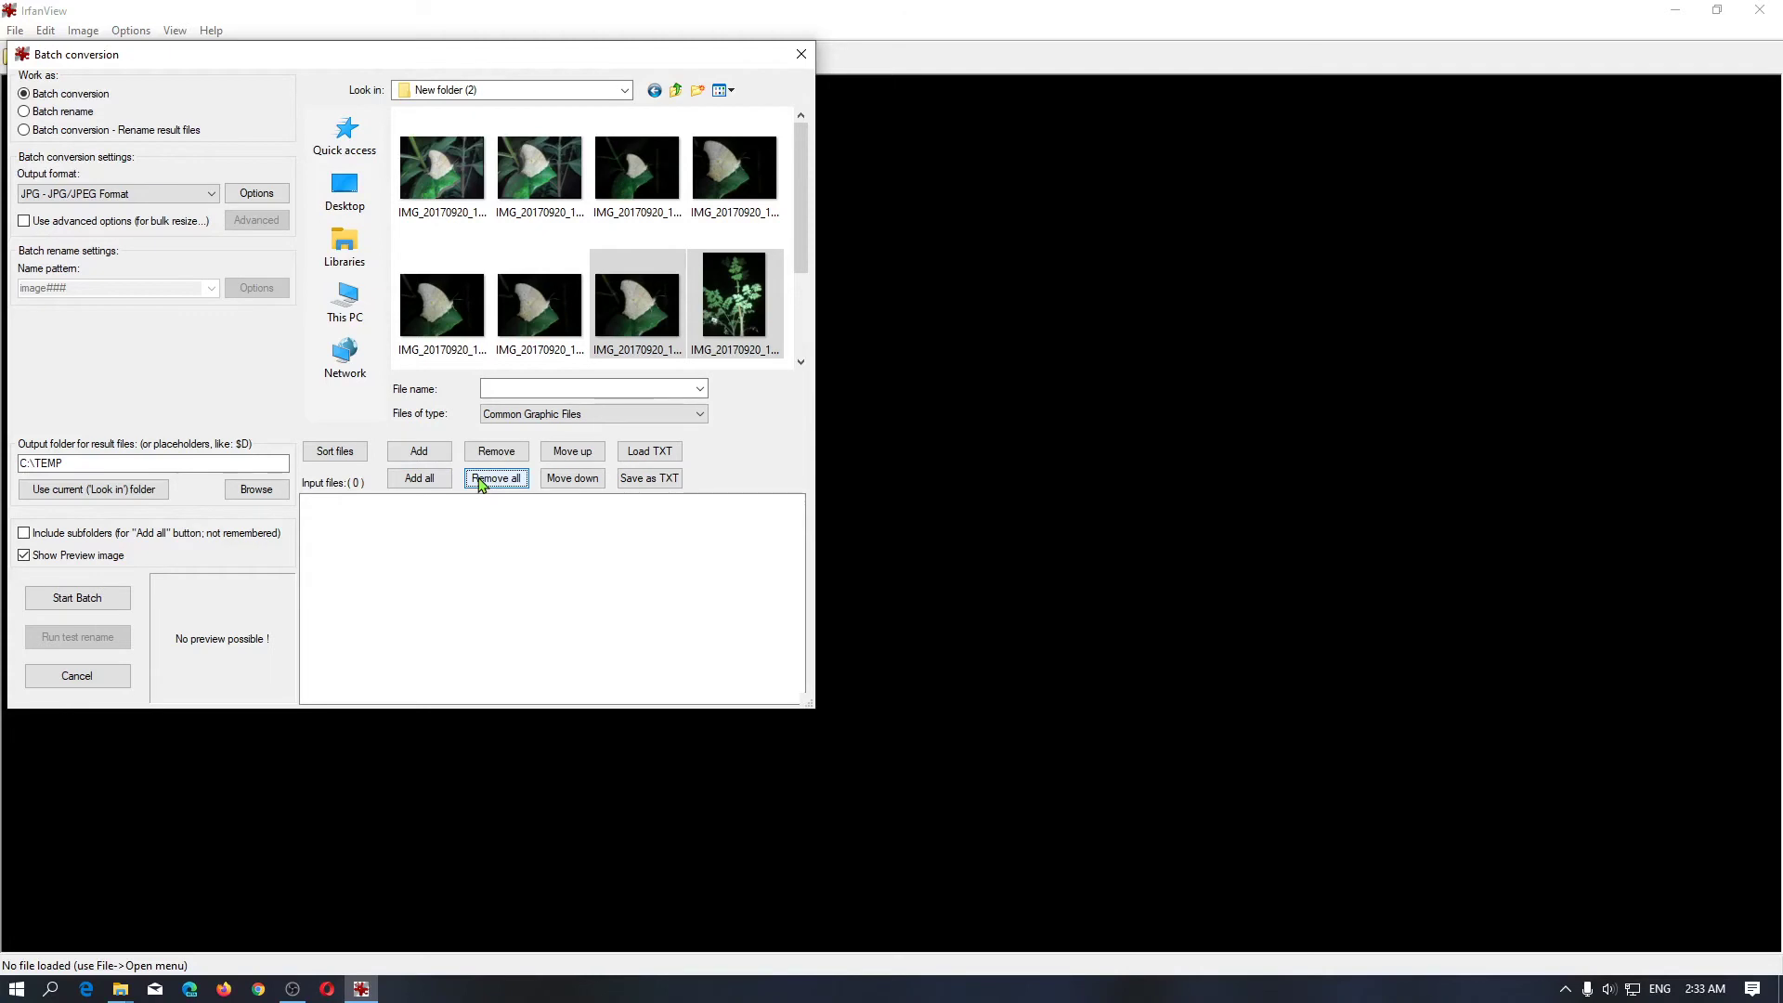
pyautogui.click(418, 483)
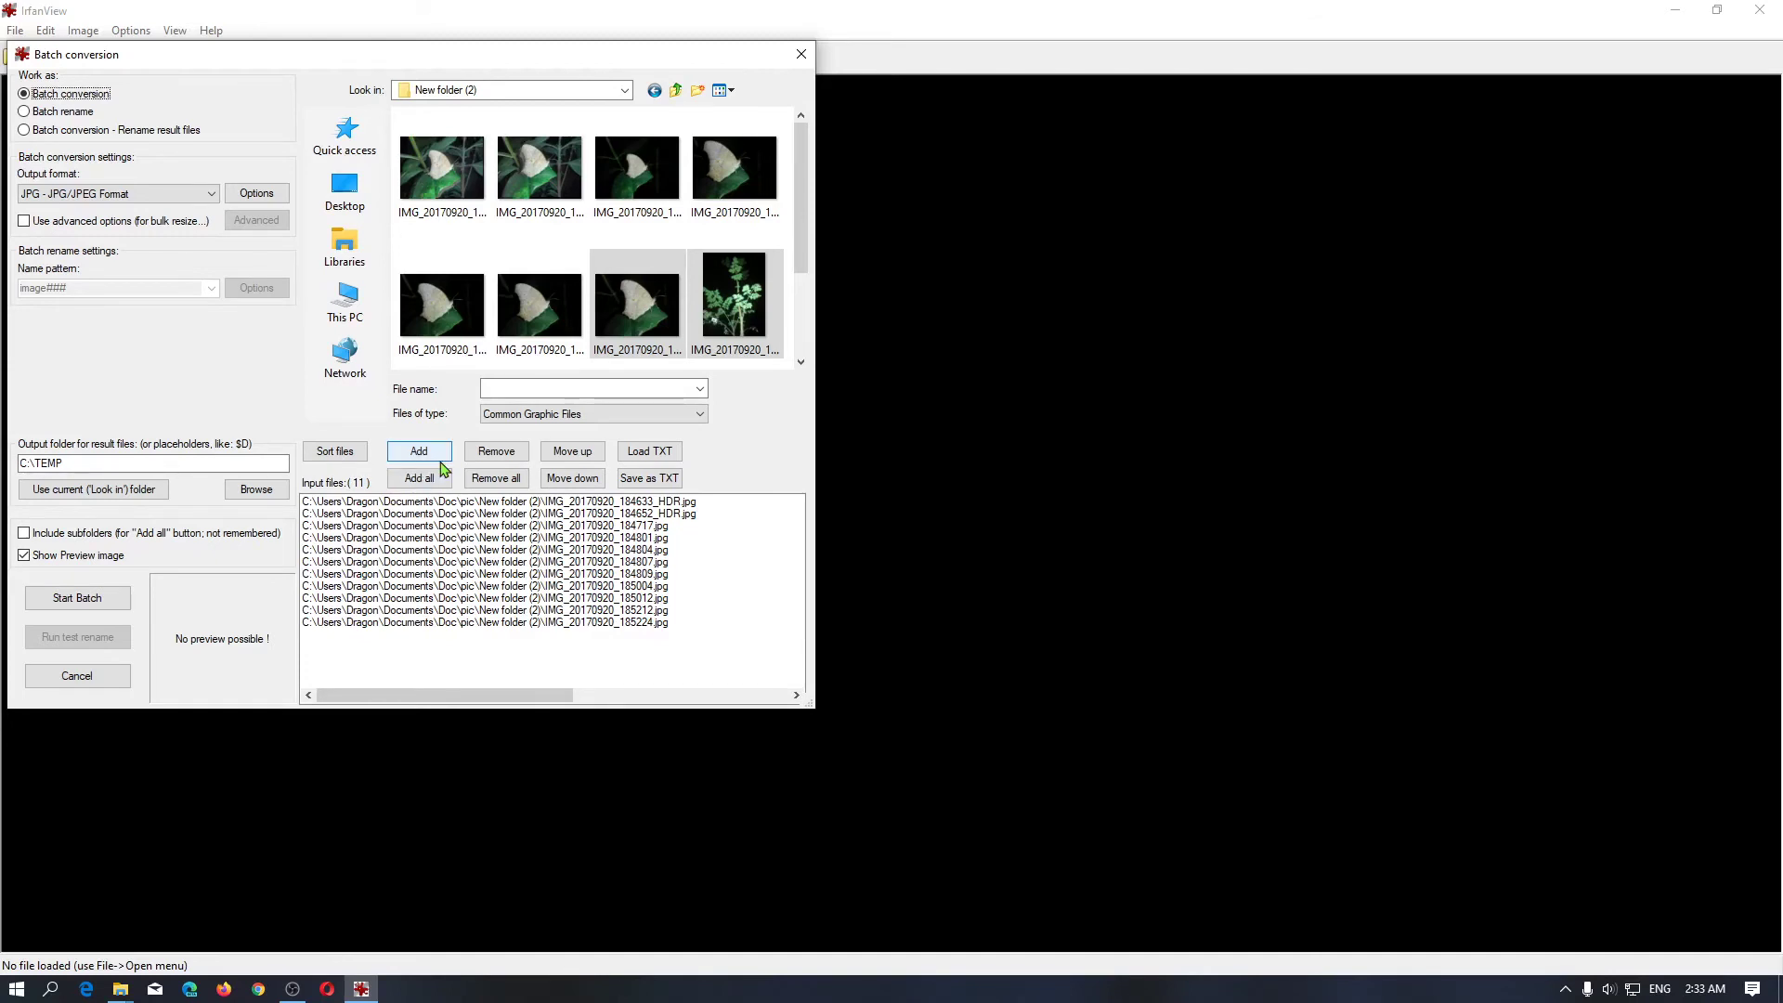
pyautogui.click(260, 193)
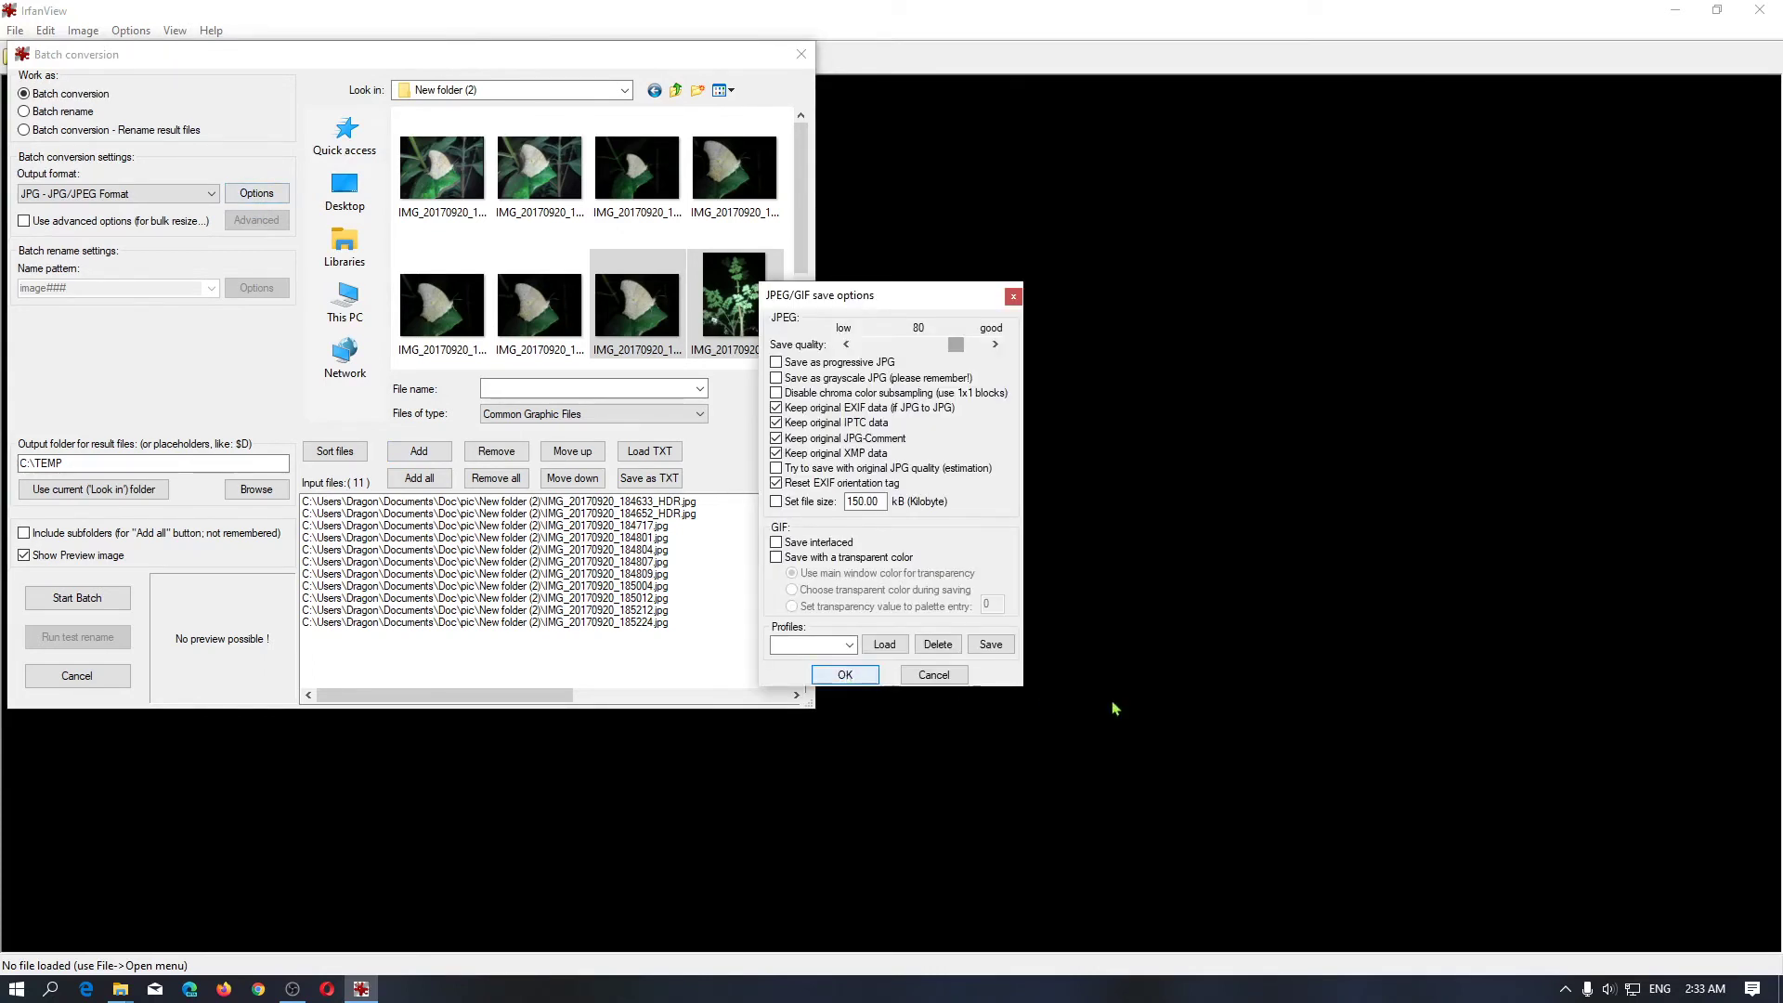
pyautogui.click(925, 350)
pyautogui.click(924, 350)
pyautogui.click(898, 353)
pyautogui.doubleClick(898, 352)
pyautogui.click(862, 675)
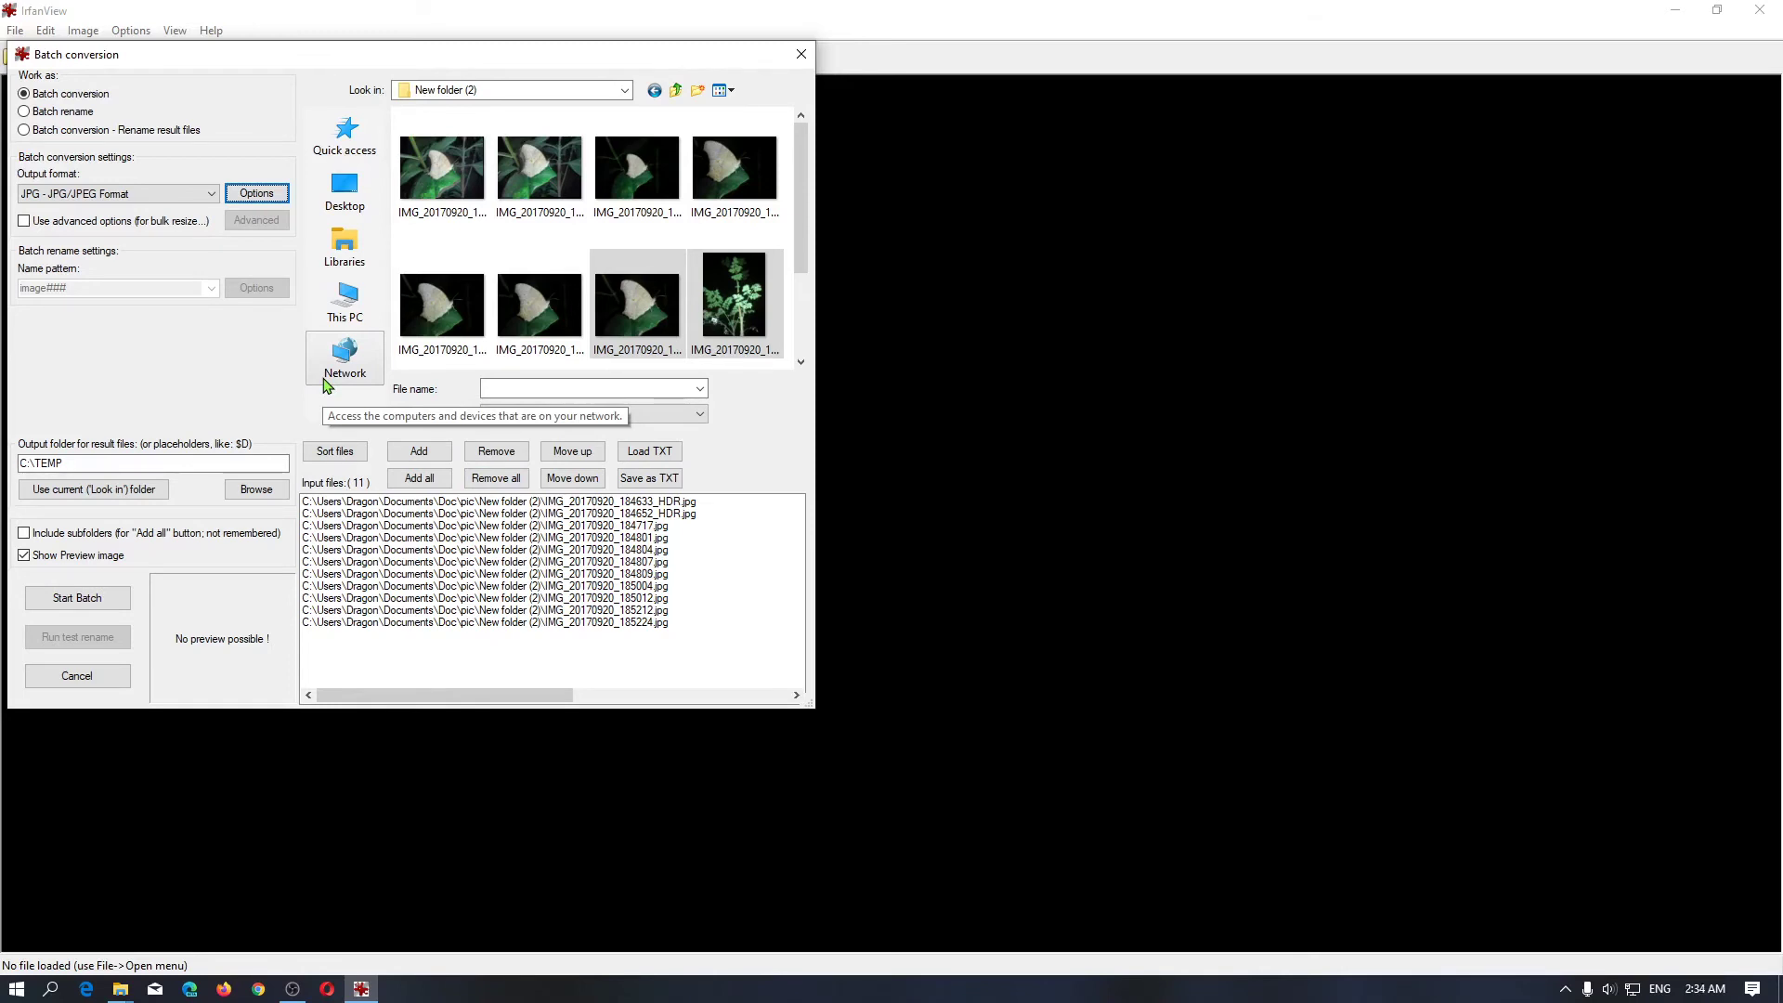
# - Enable the advanced option to resize all images to half their original dimensions by percentage, and run the batch conversion
pyautogui.click(54, 228)
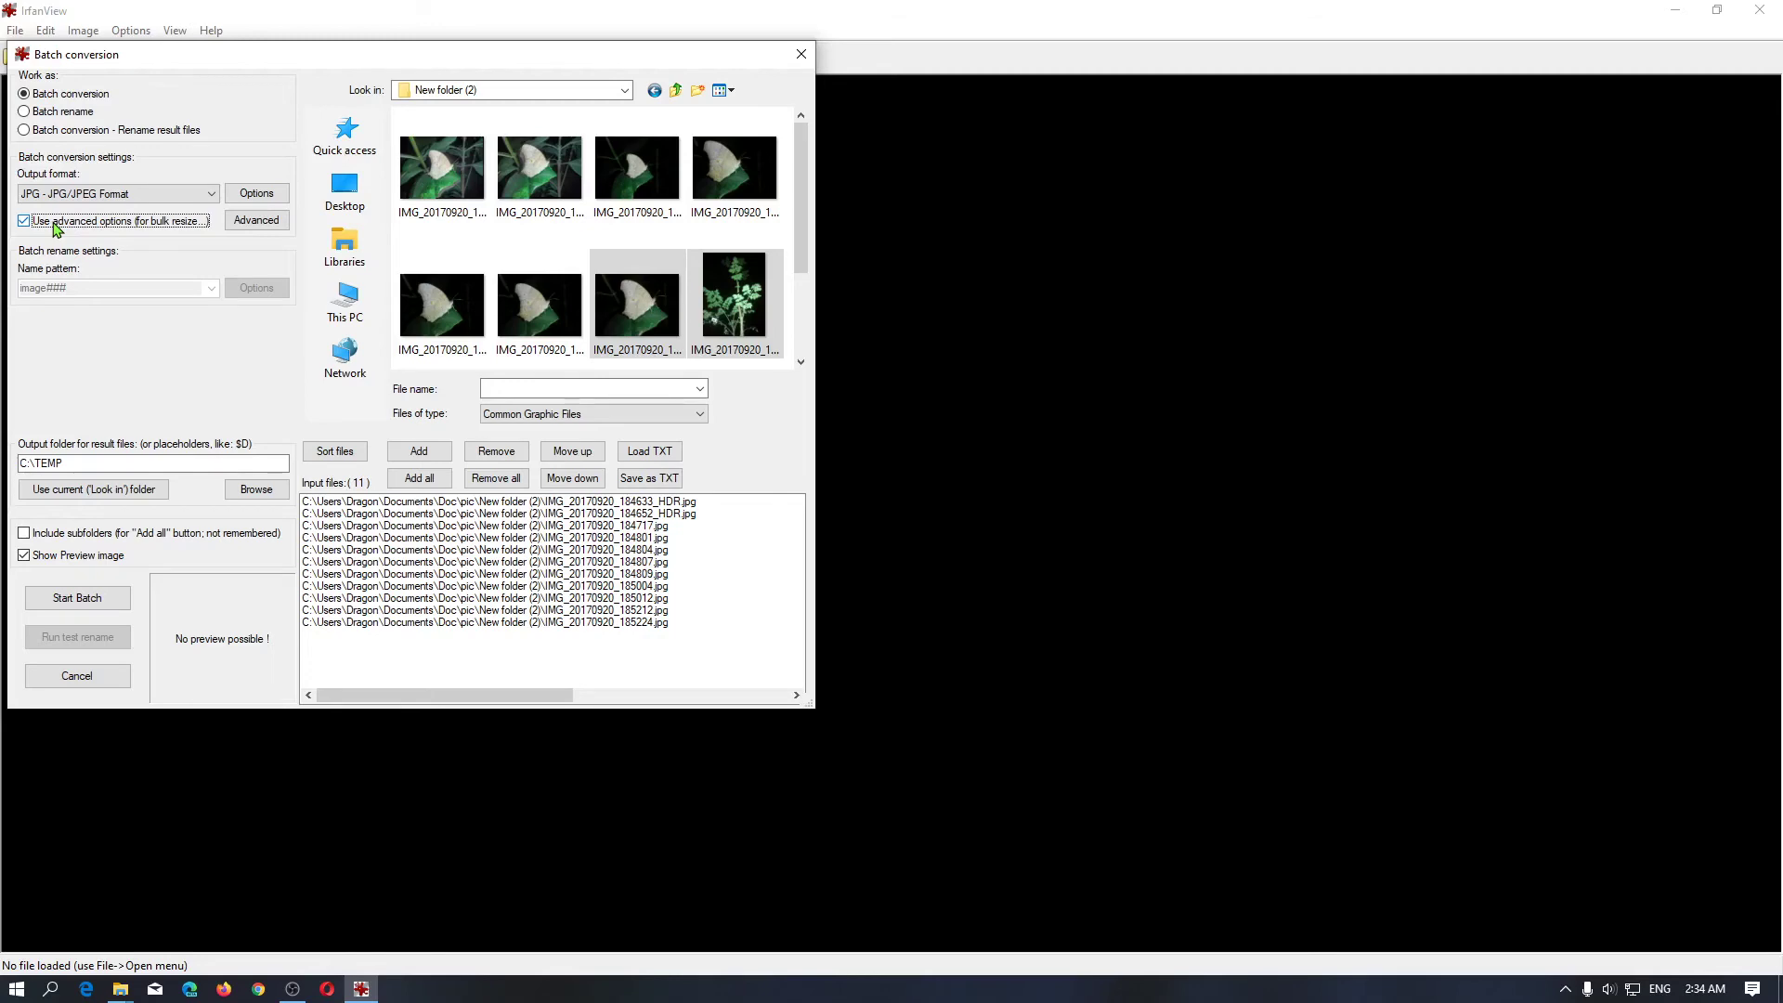
pyautogui.click(261, 223)
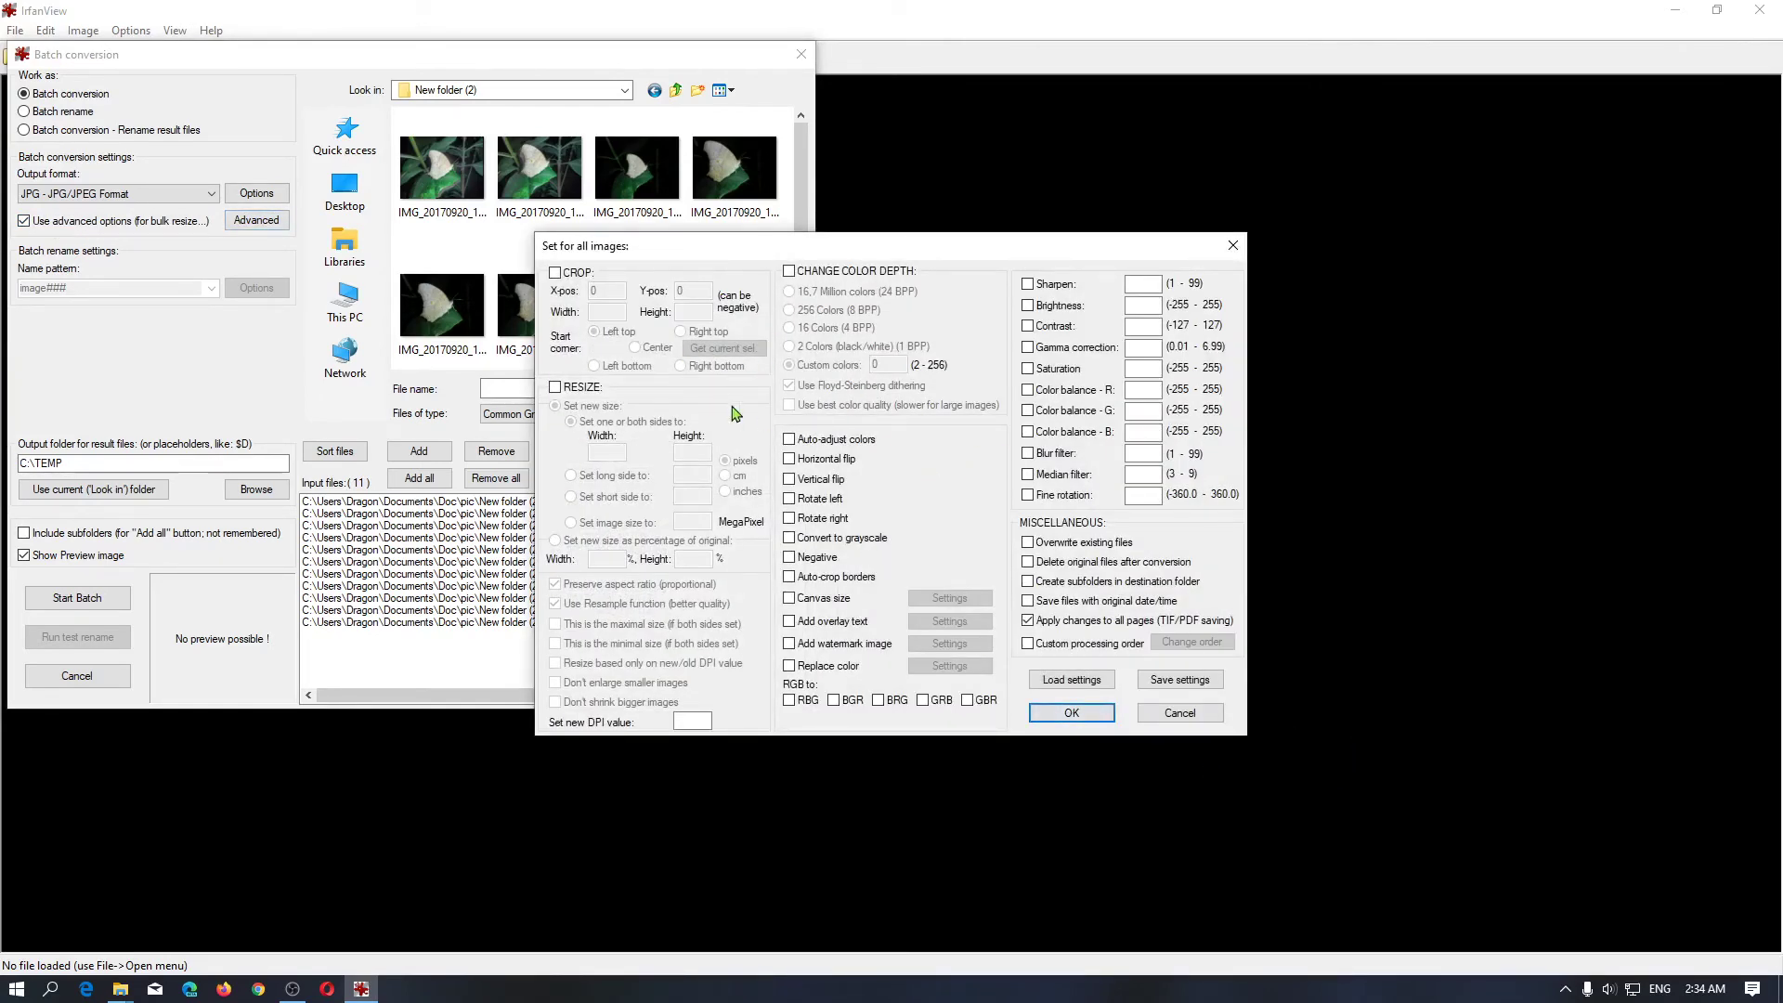
pyautogui.click(570, 395)
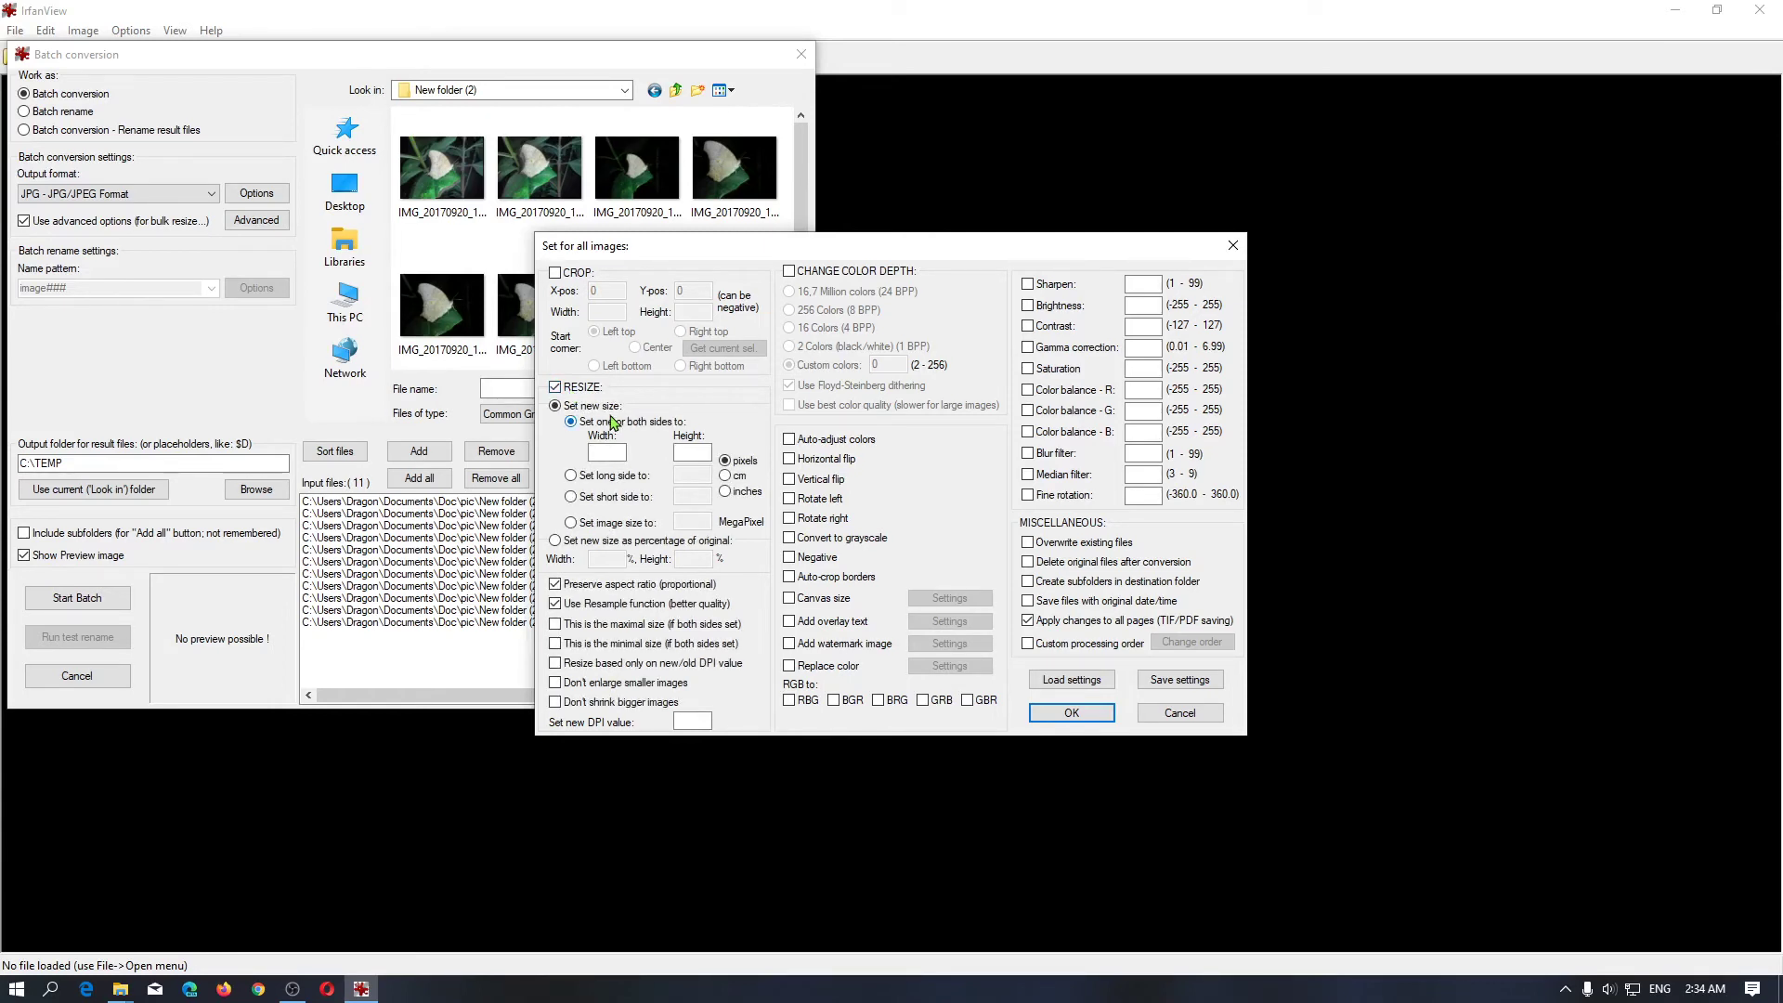
pyautogui.click(611, 452)
pyautogui.click(605, 542)
pyautogui.click(603, 559)
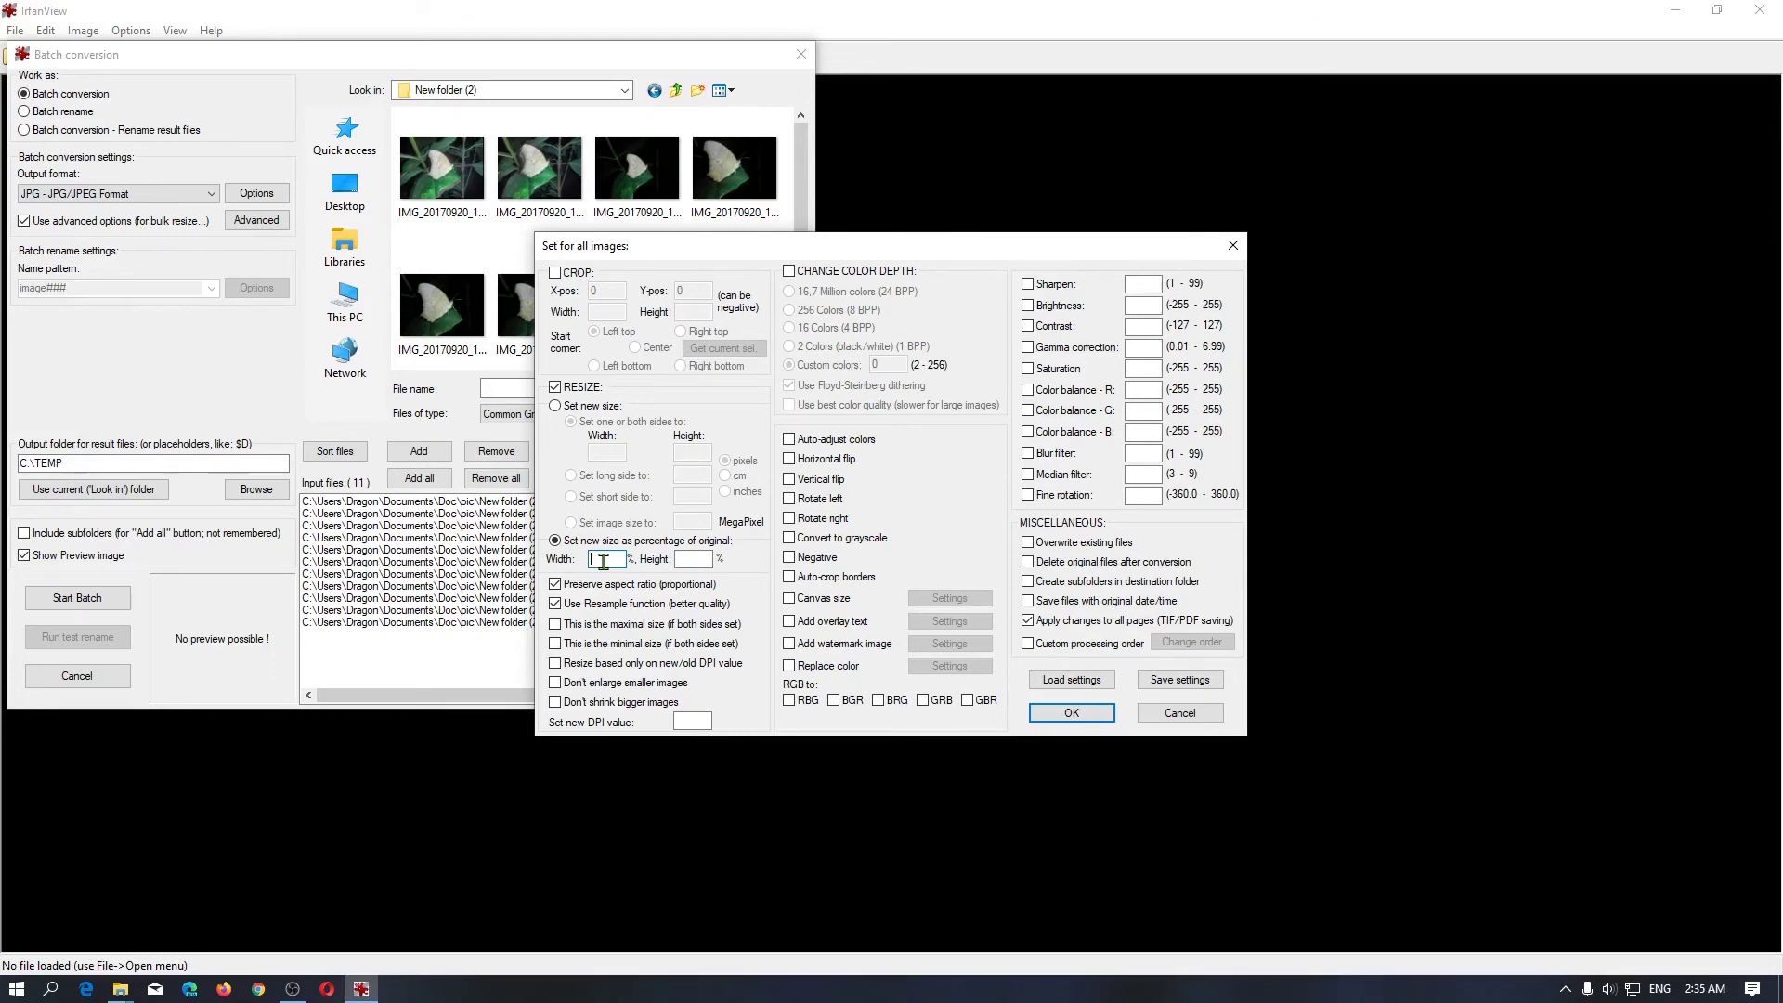
pyautogui.press('BackSpace')
pyautogui.click(1073, 714)
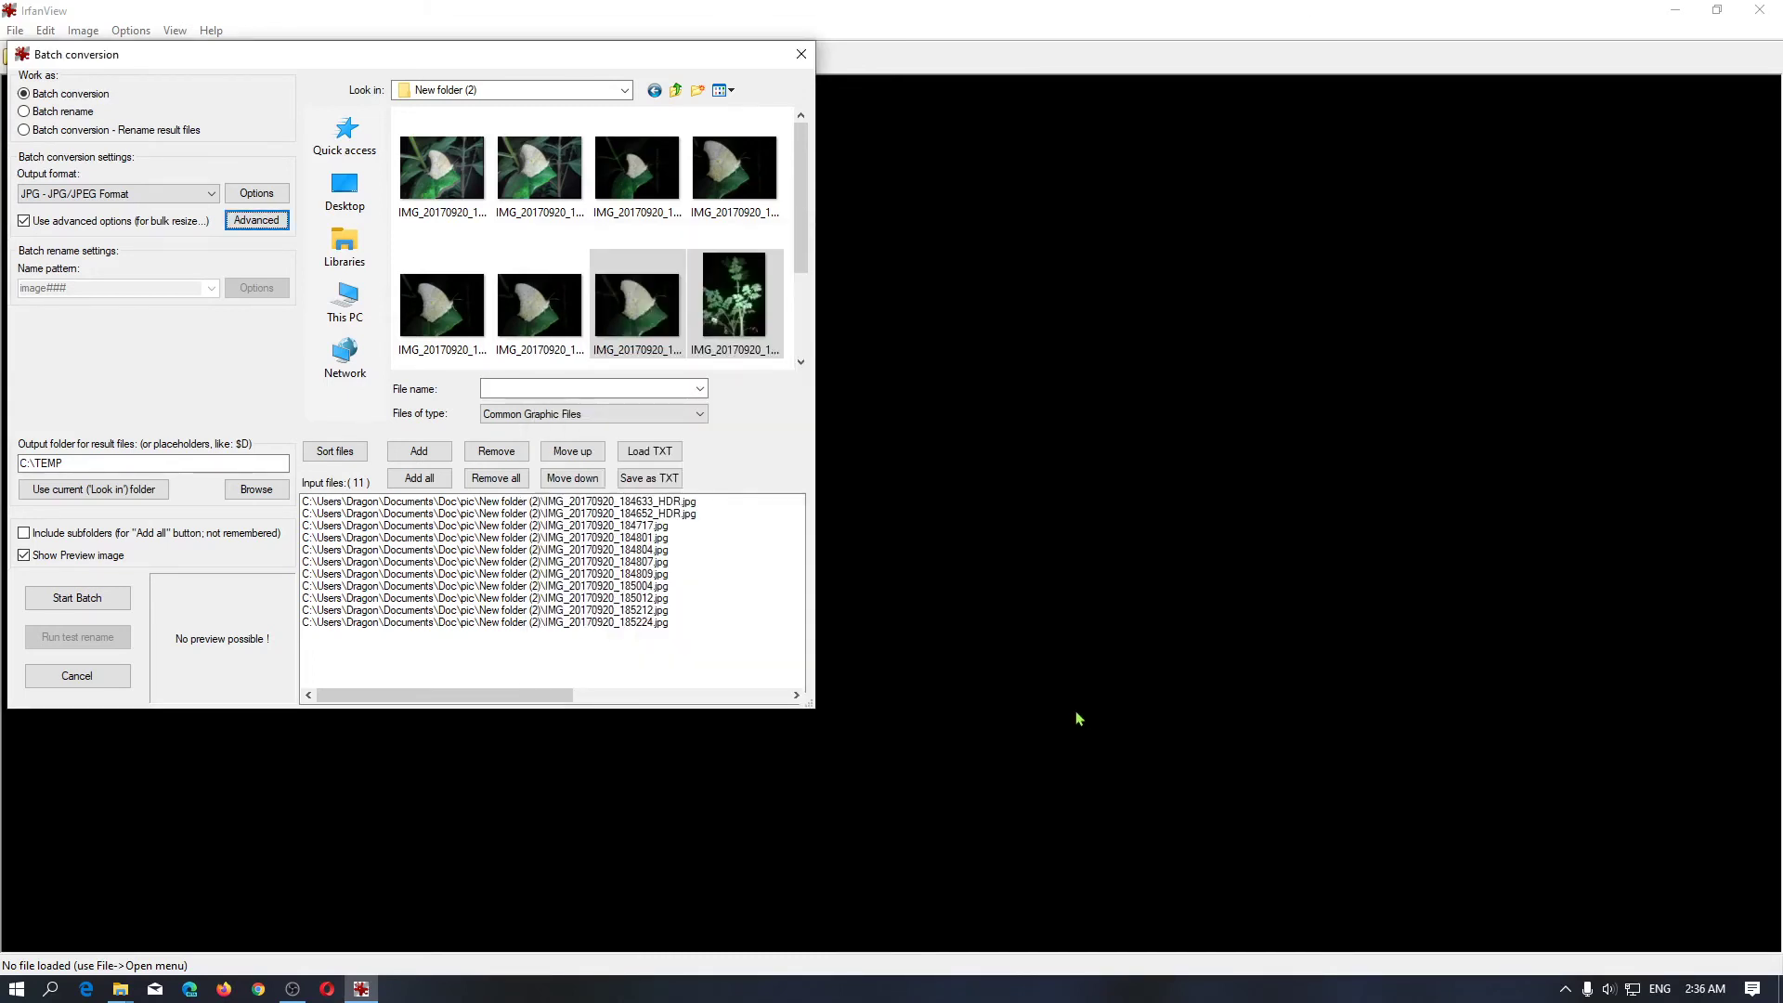
pyautogui.click(88, 597)
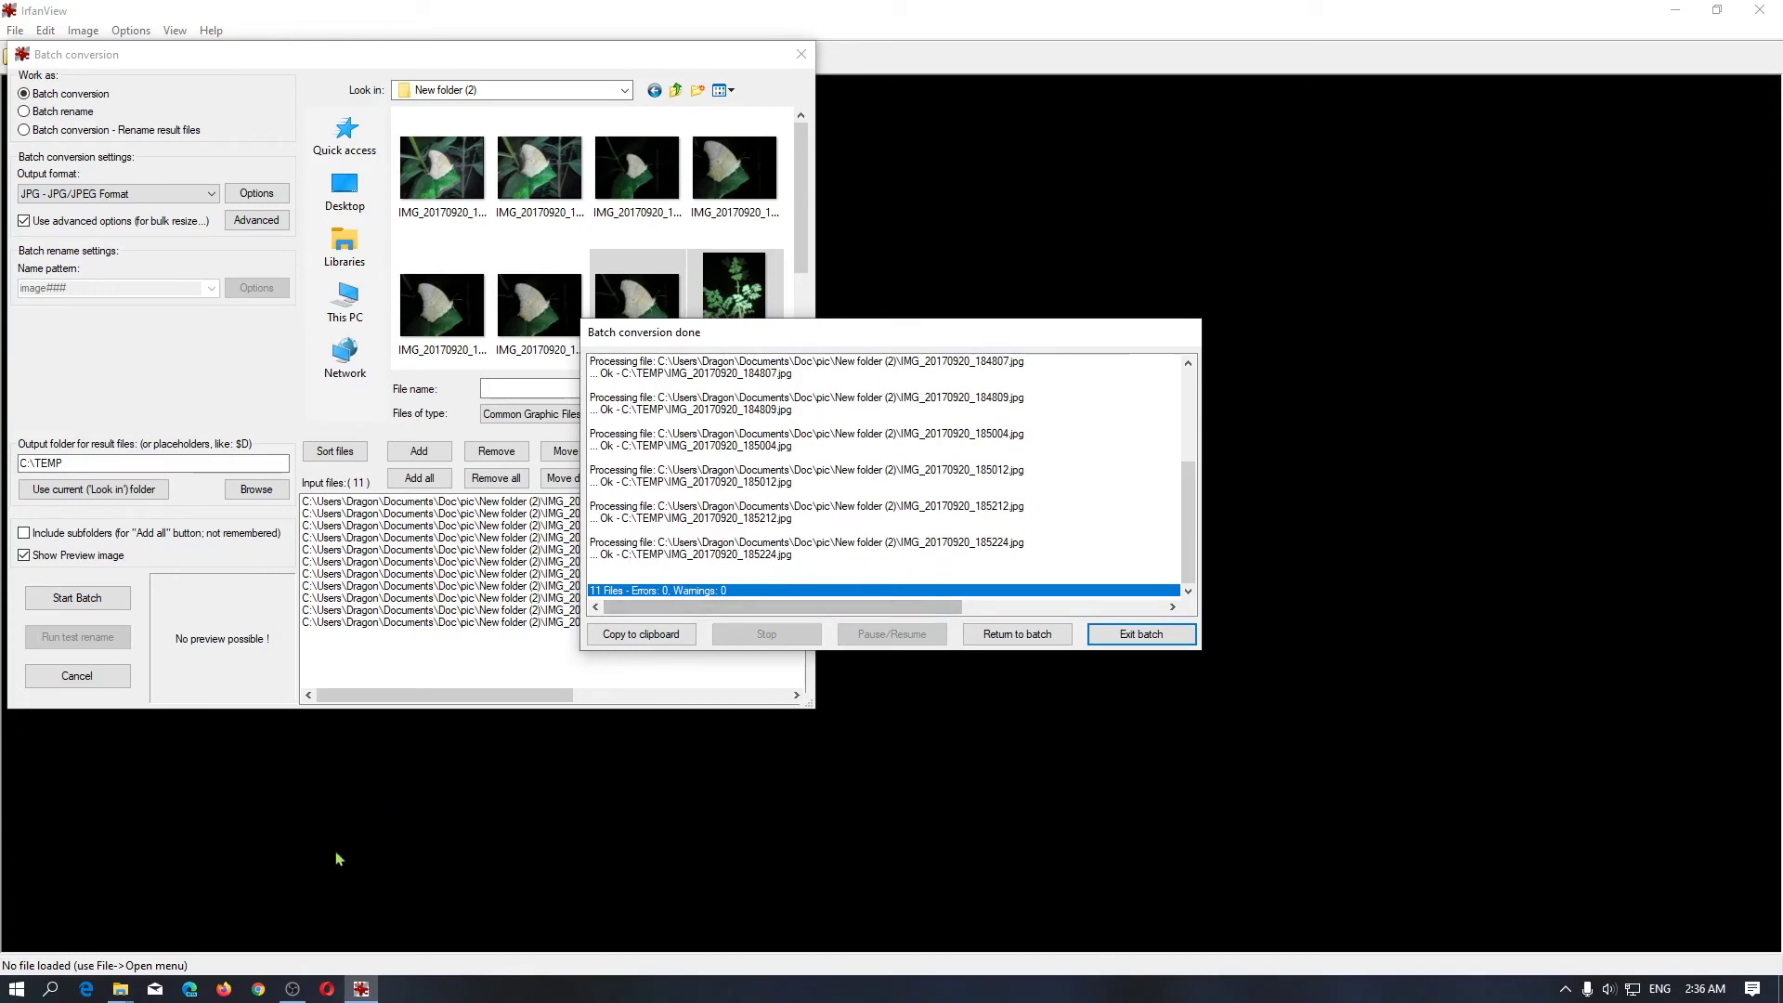
# - In File Explorer, bring up the TEMP and New folder (2) windows and check the total size of TEMP in its properties
pyautogui.moveTo(121, 989)
pyautogui.click(171, 910)
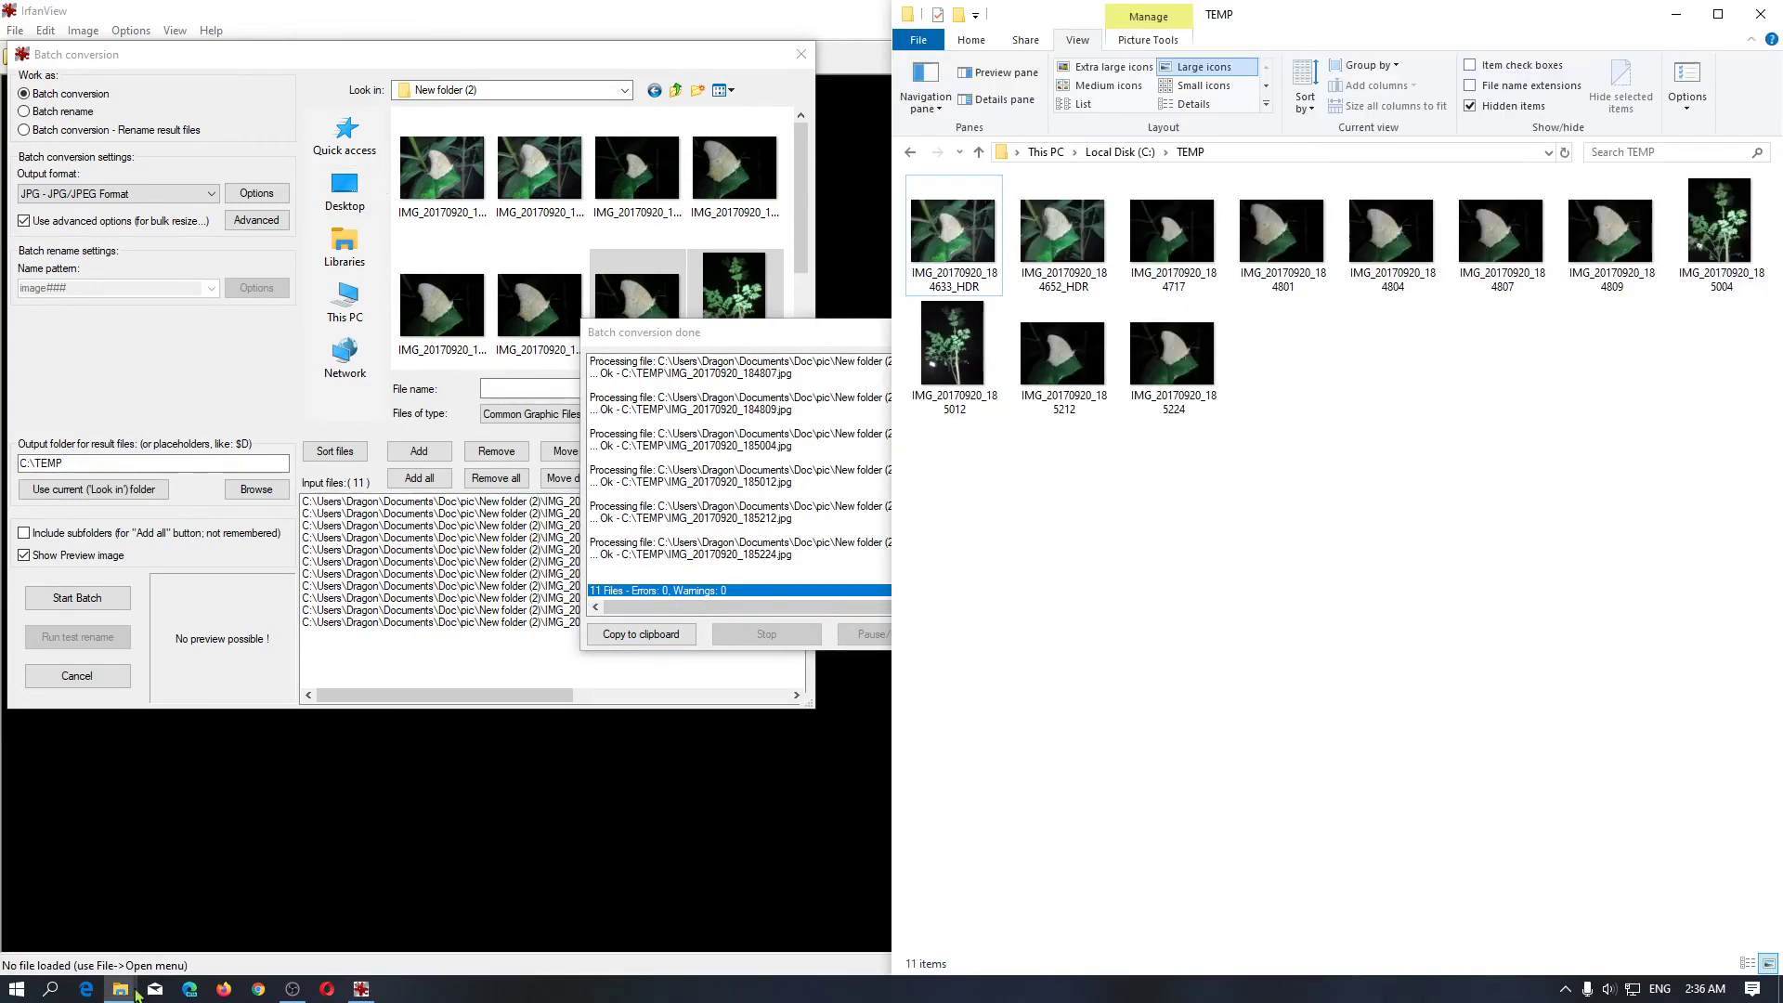
pyautogui.click(70, 915)
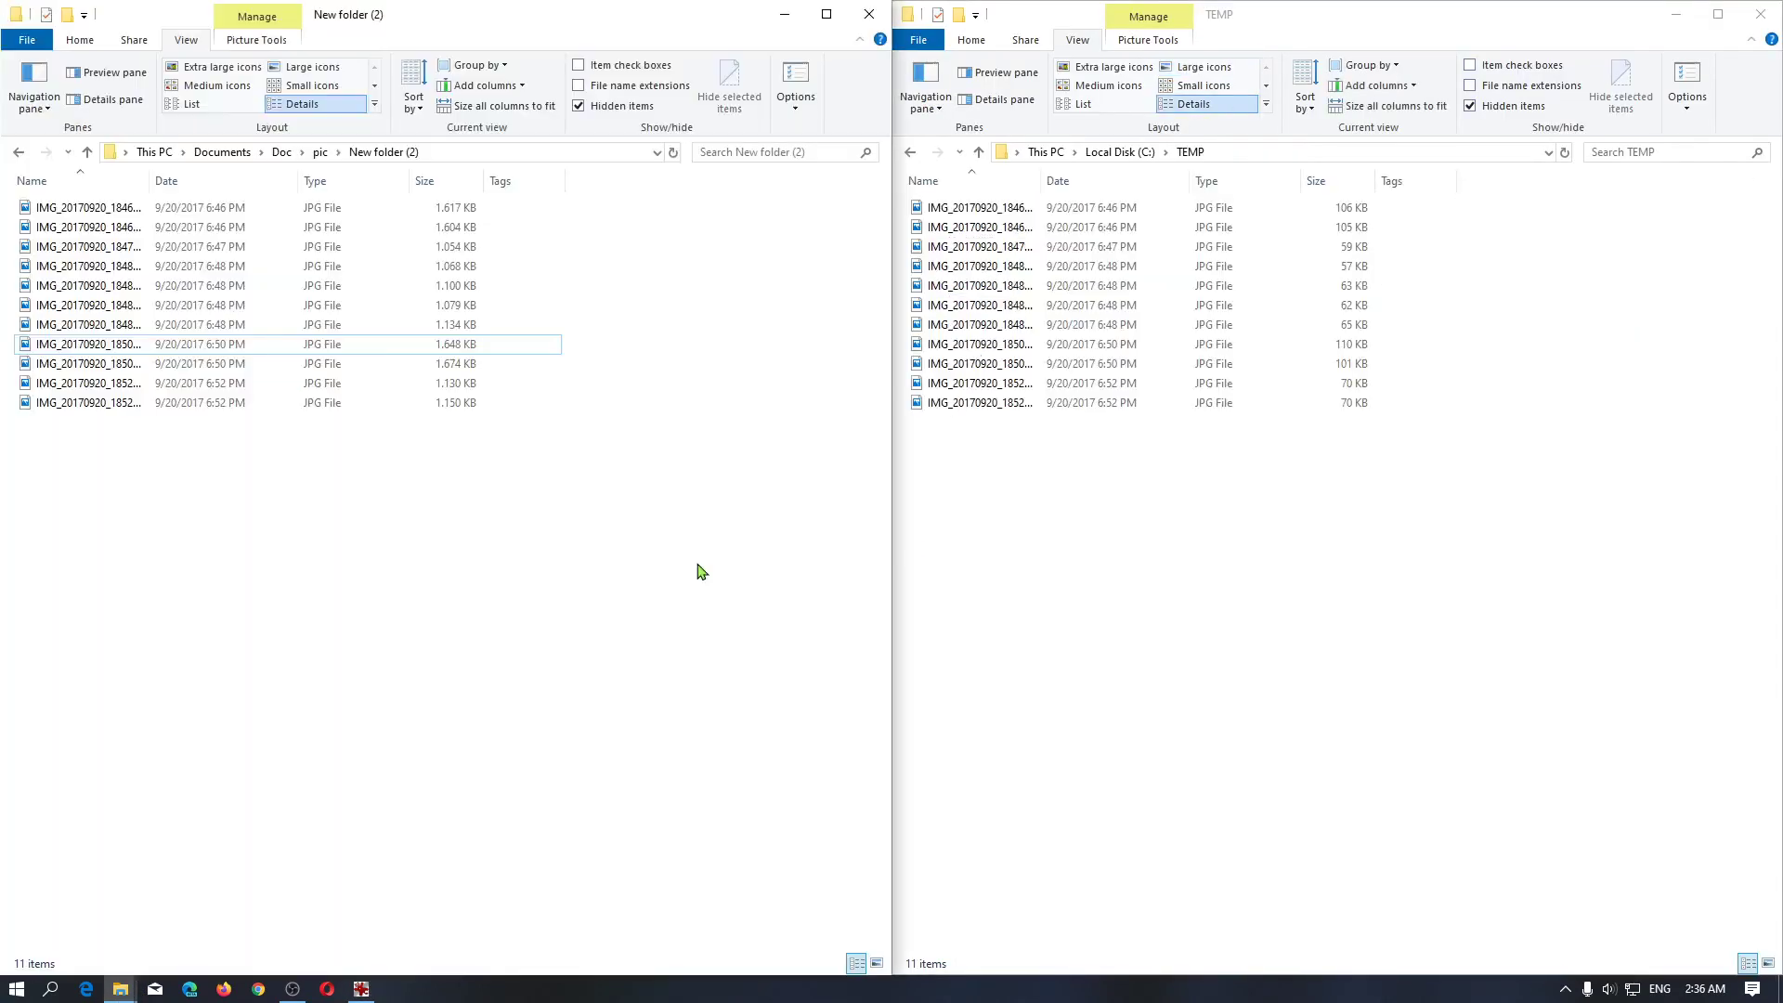
pyautogui.click(1135, 578)
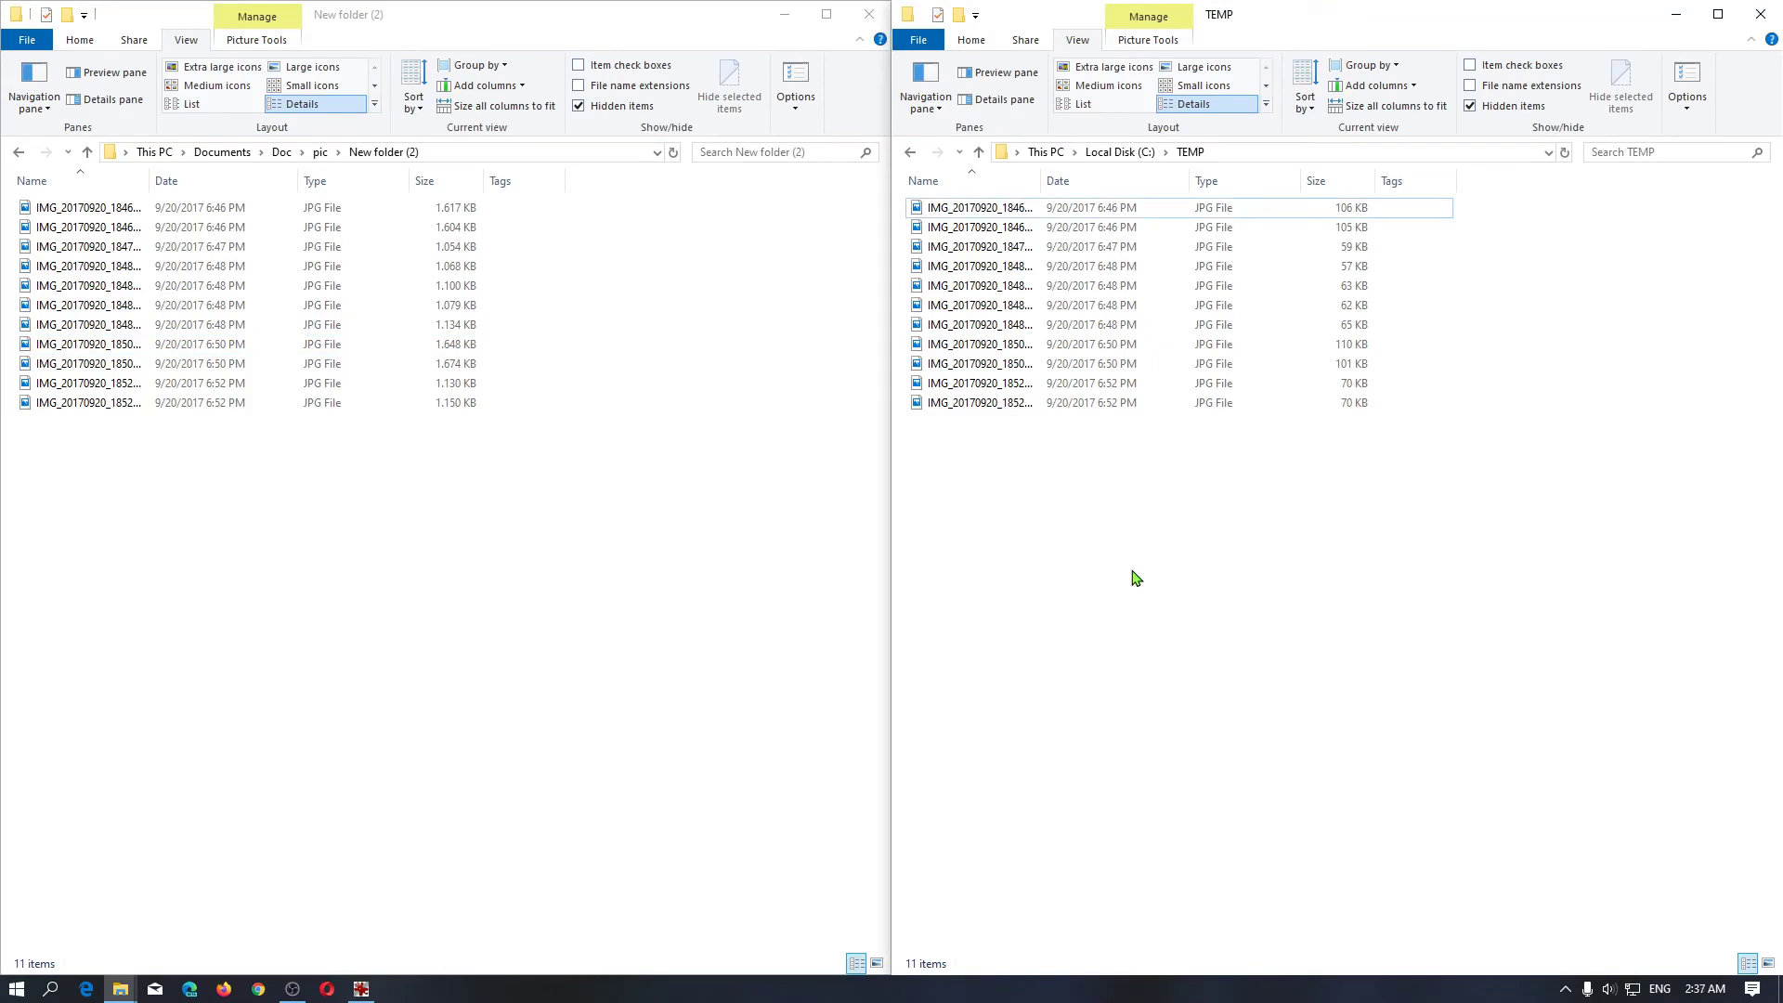
pyautogui.rightClick(1135, 578)
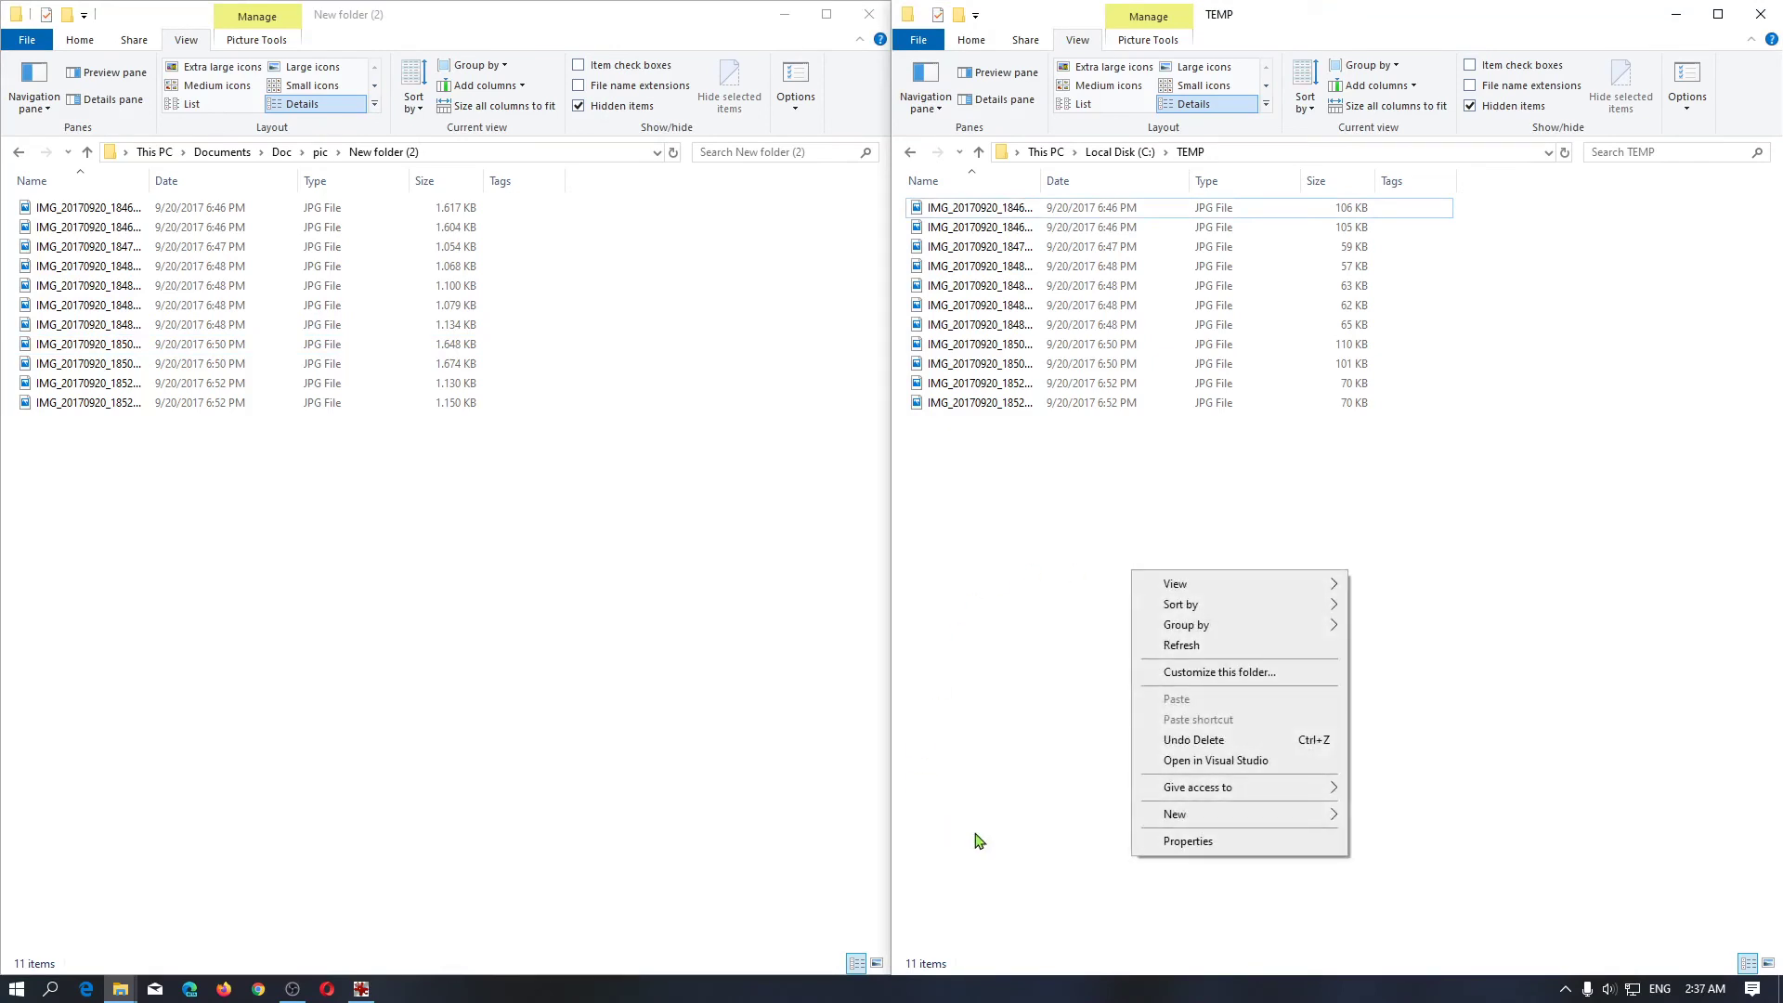
pyautogui.click(1237, 847)
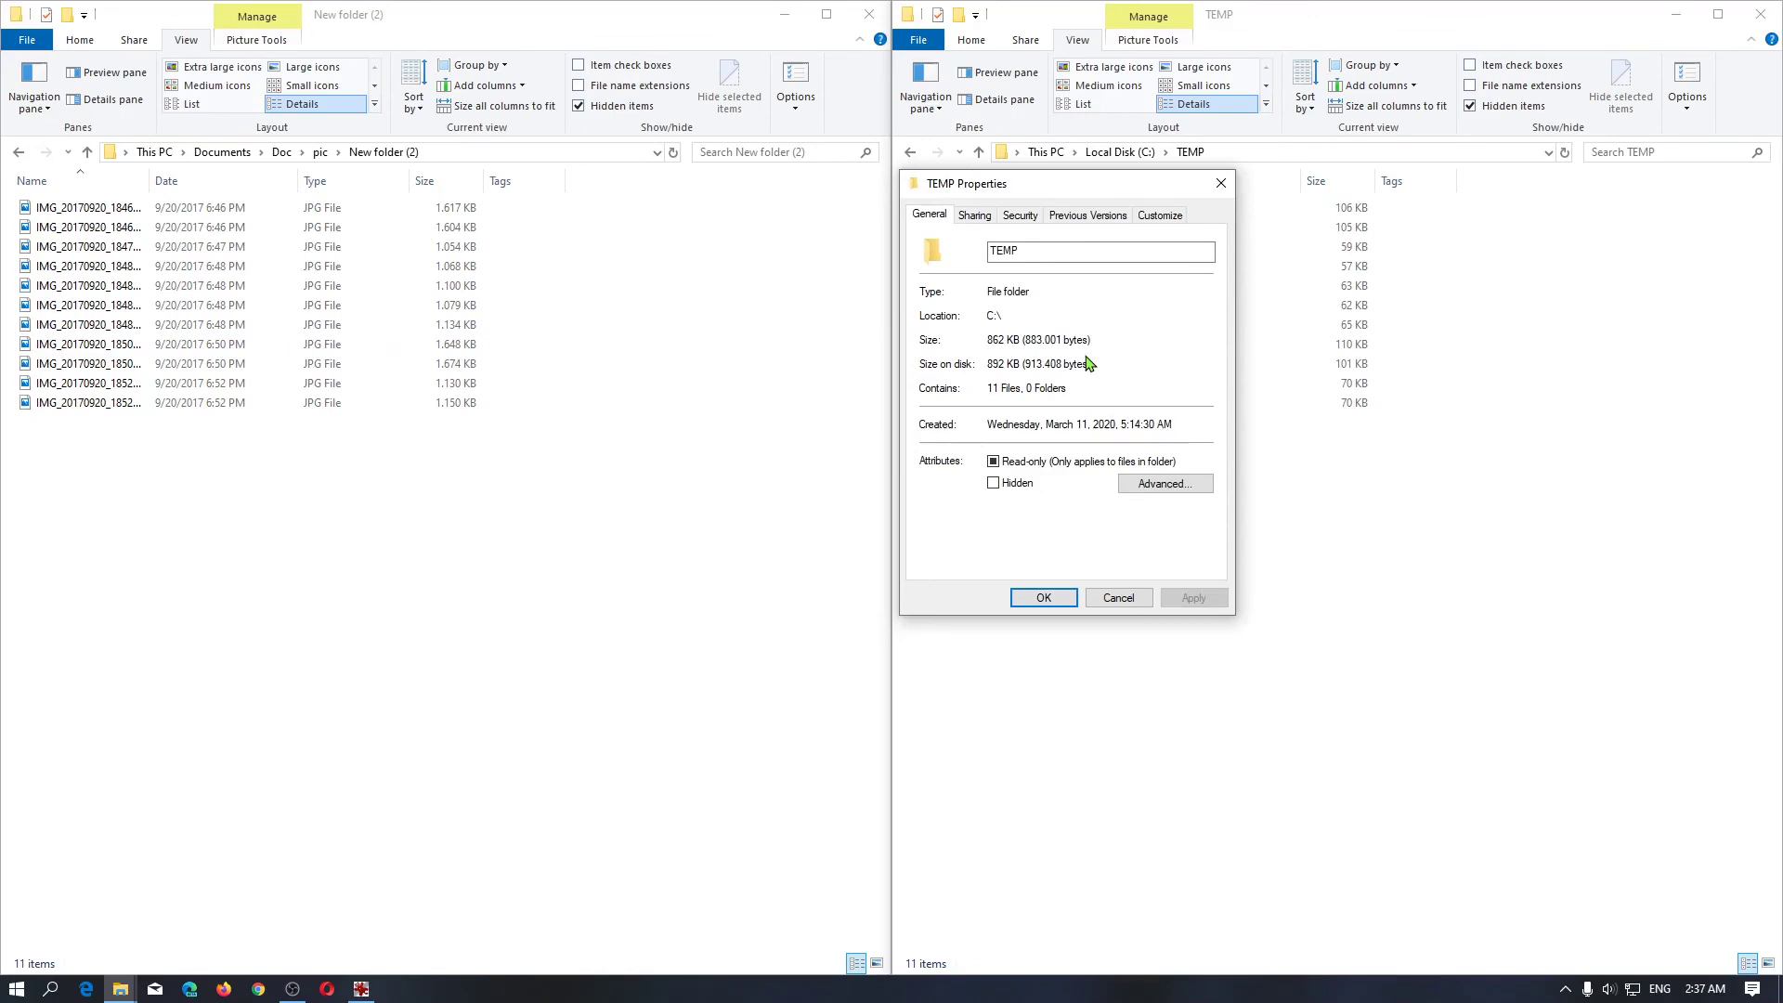
pyautogui.click(1118, 597)
# - Add the Dimensions column to the file lists of both TEMP and New folder (2)
pyautogui.rightClick(1538, 185)
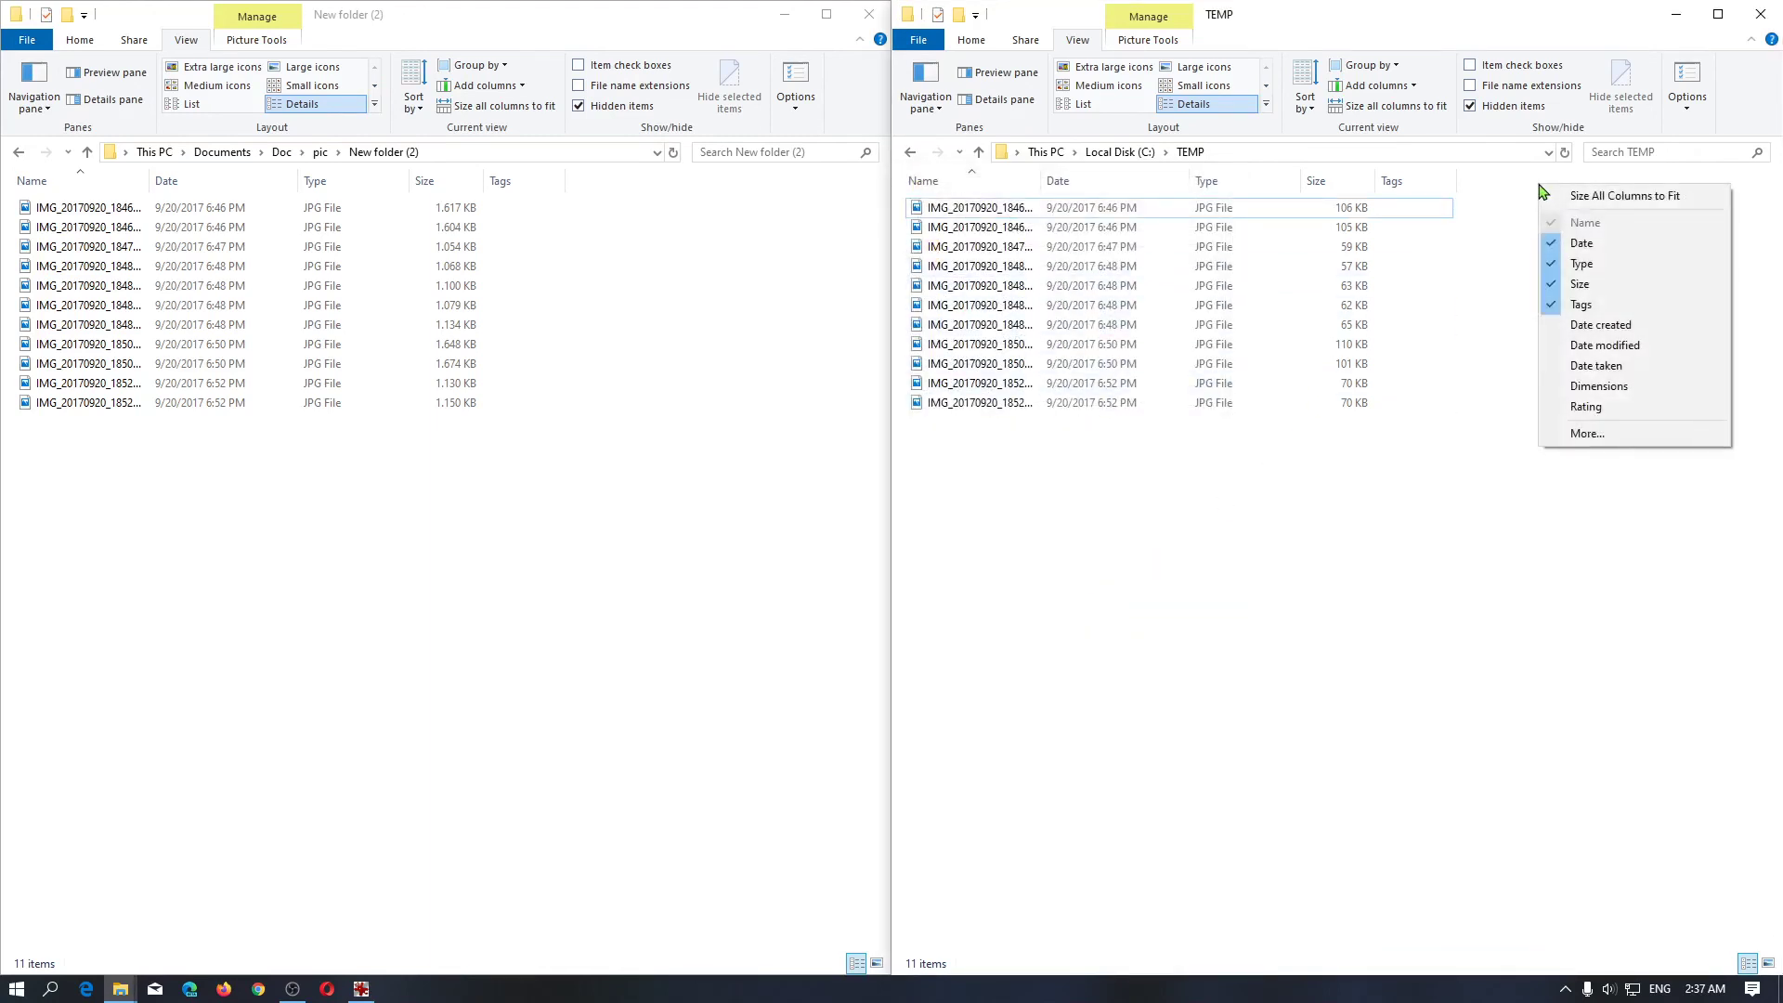
pyautogui.click(1598, 387)
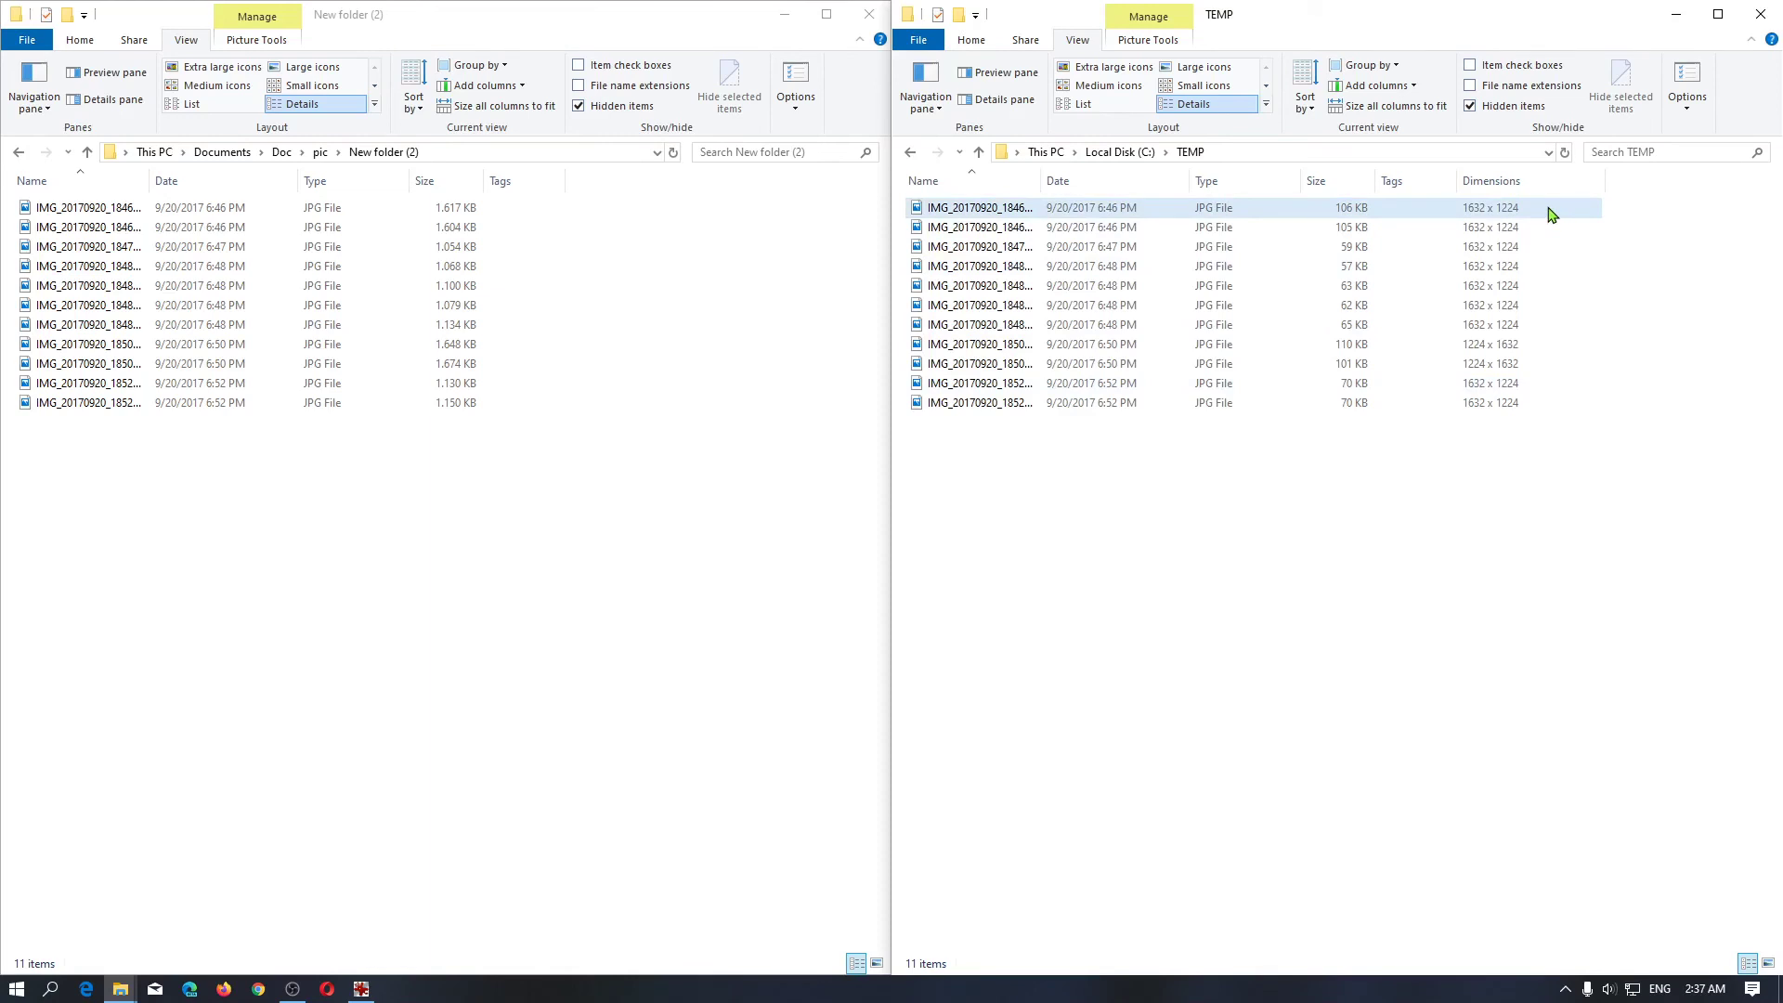
pyautogui.rightClick(729, 187)
pyautogui.click(792, 392)
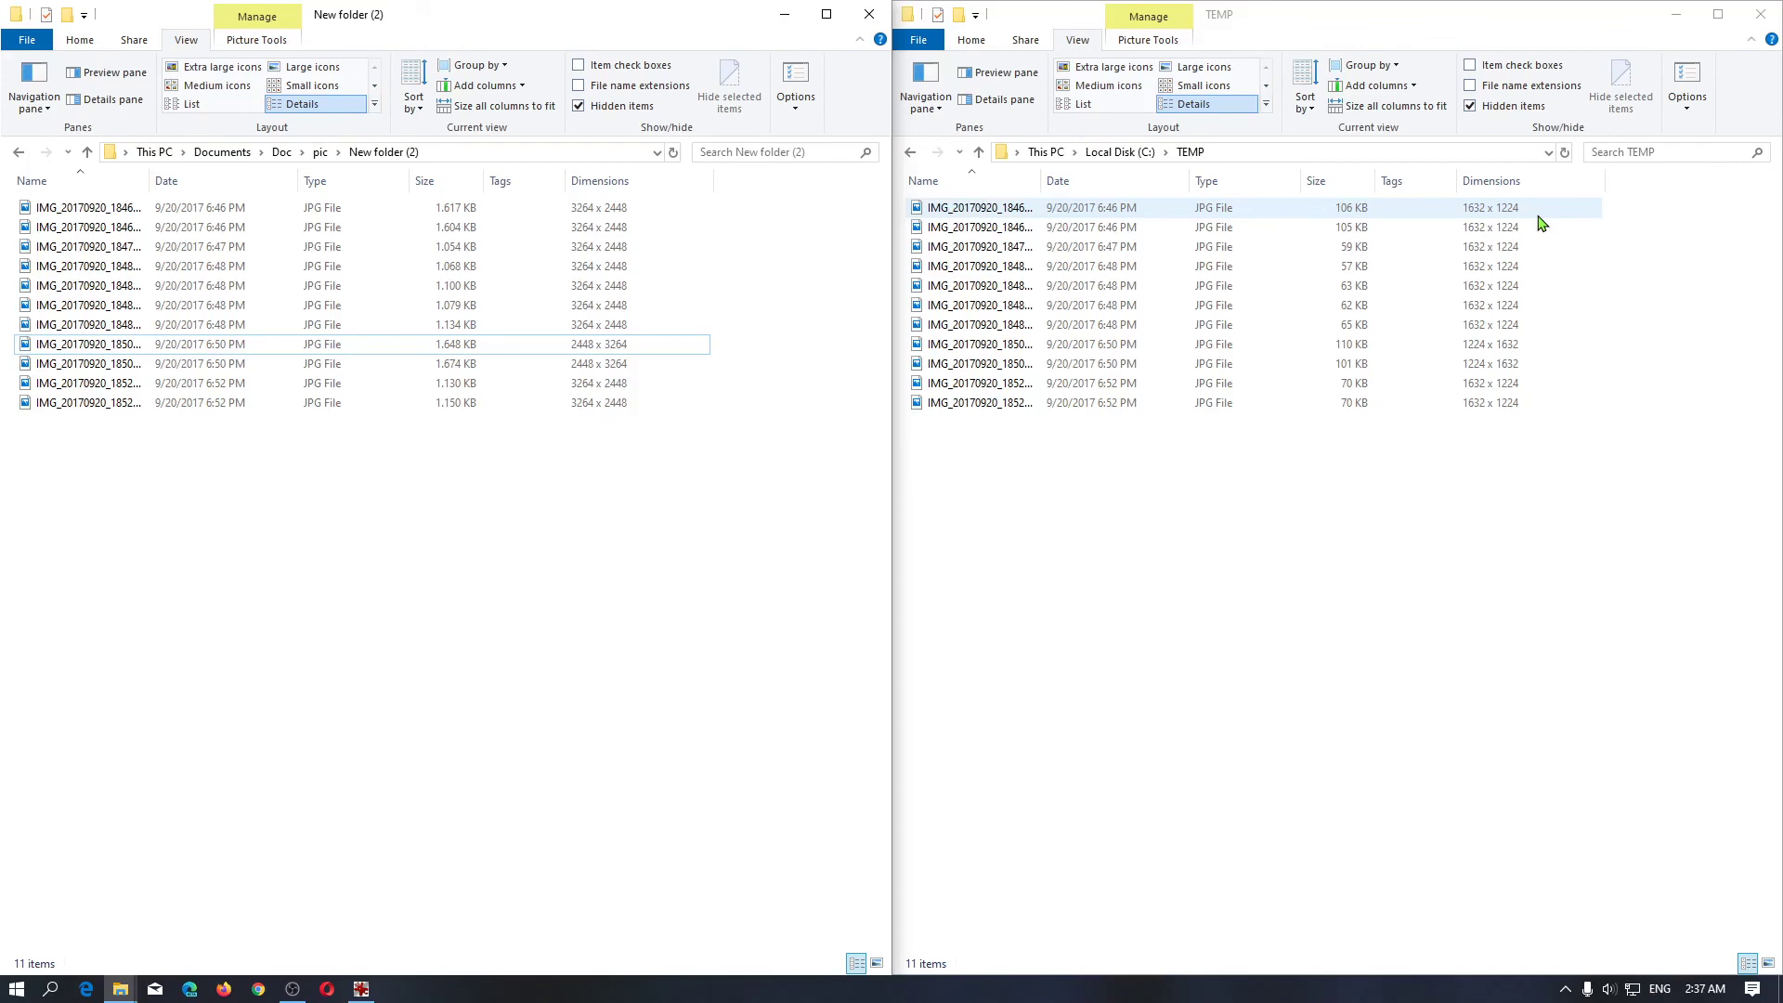
# - Open the first converted image from TEMP in Photos, browse the following images, and inspect IMG_20170920_185212 enlarged
pyautogui.click(1459, 213)
pyautogui.doubleClick(1459, 213)
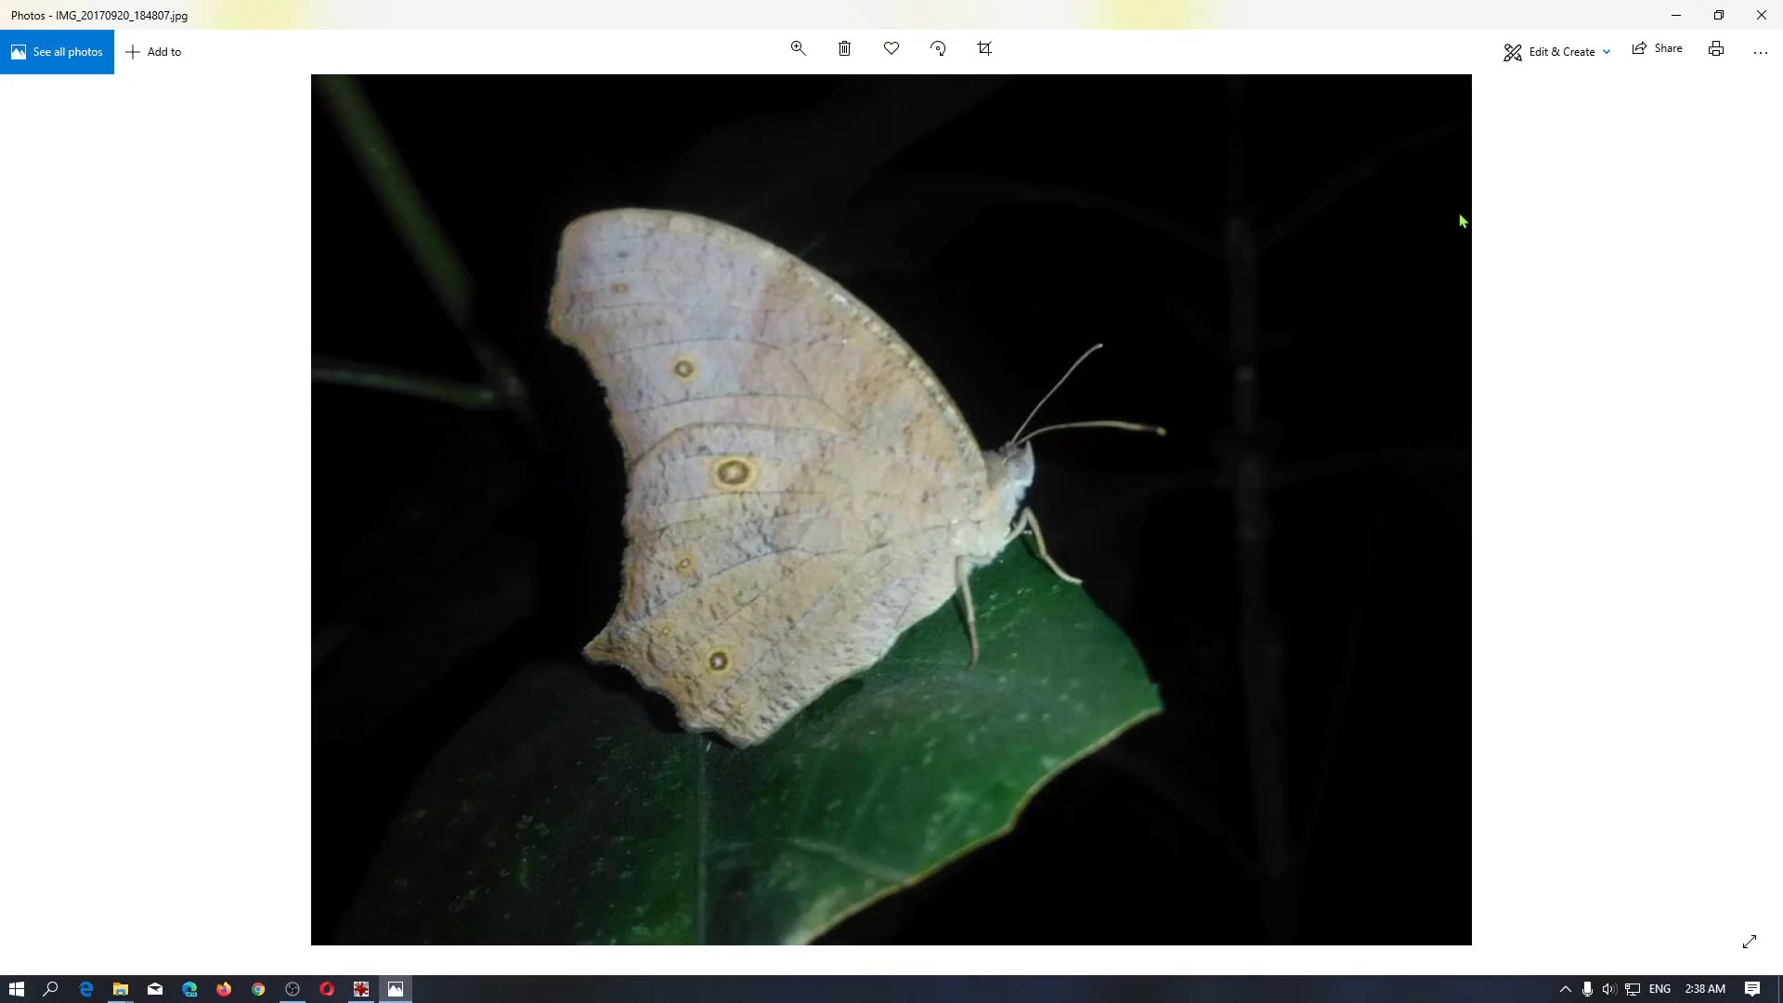
pyautogui.press('Right')
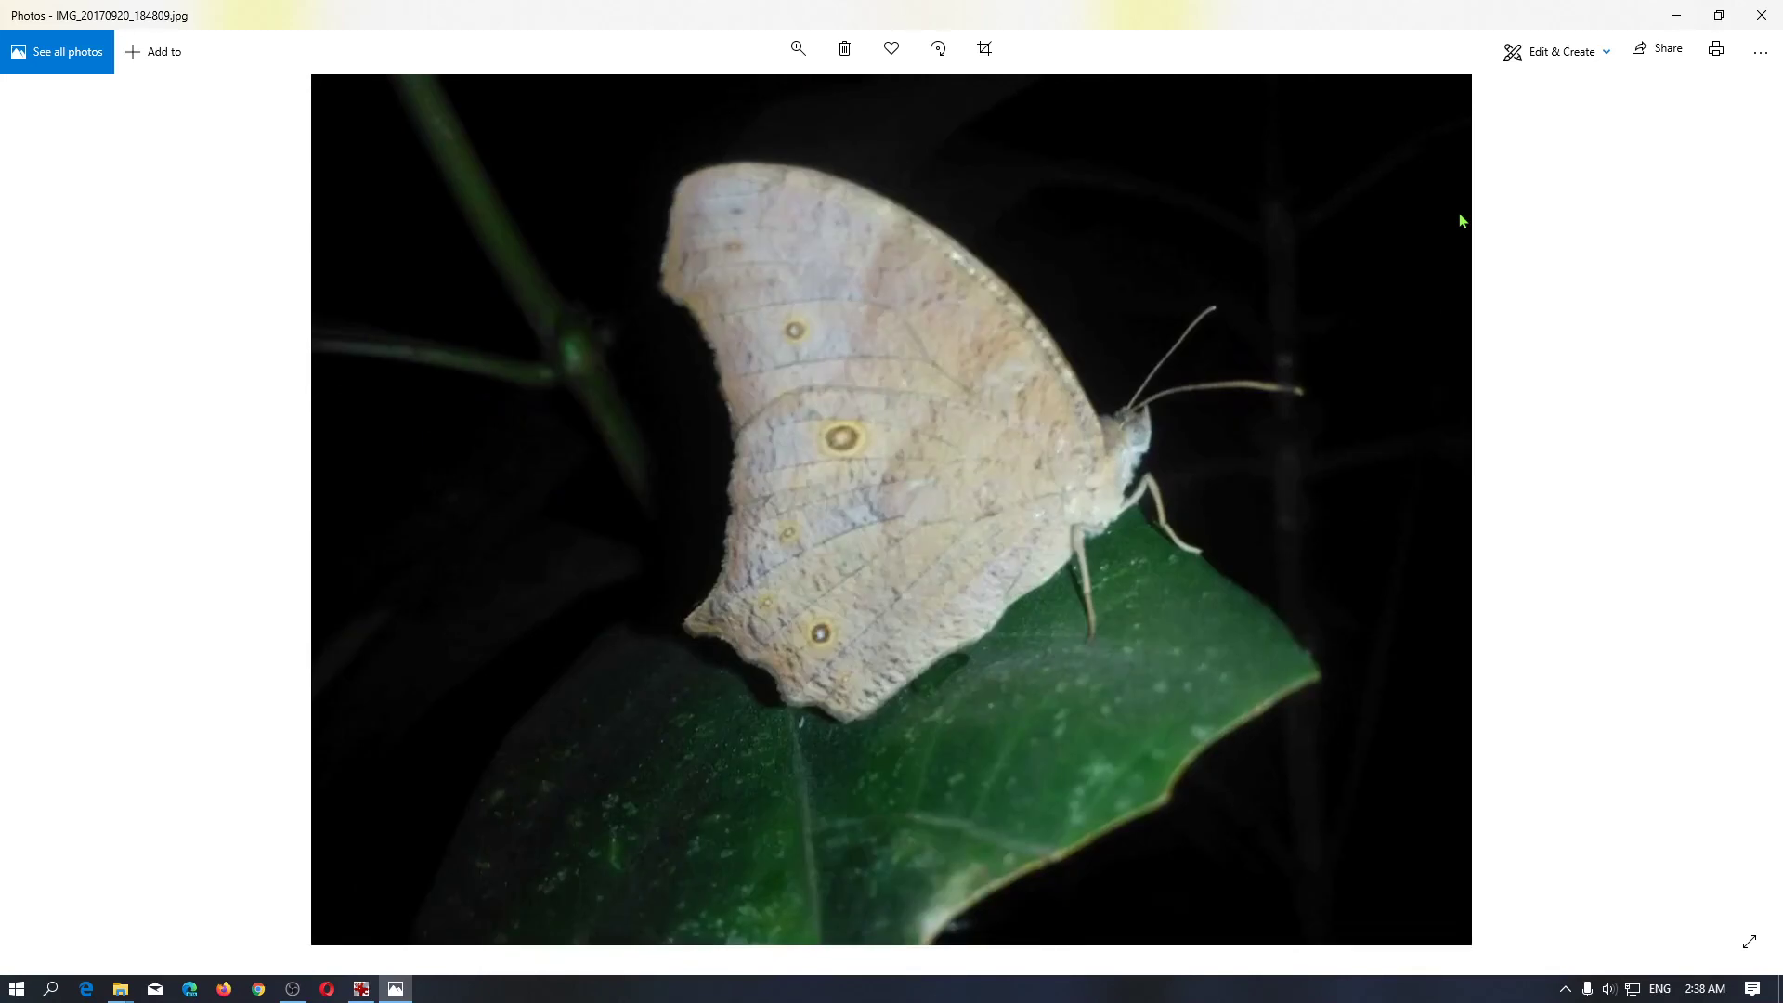
pyautogui.press('Right')
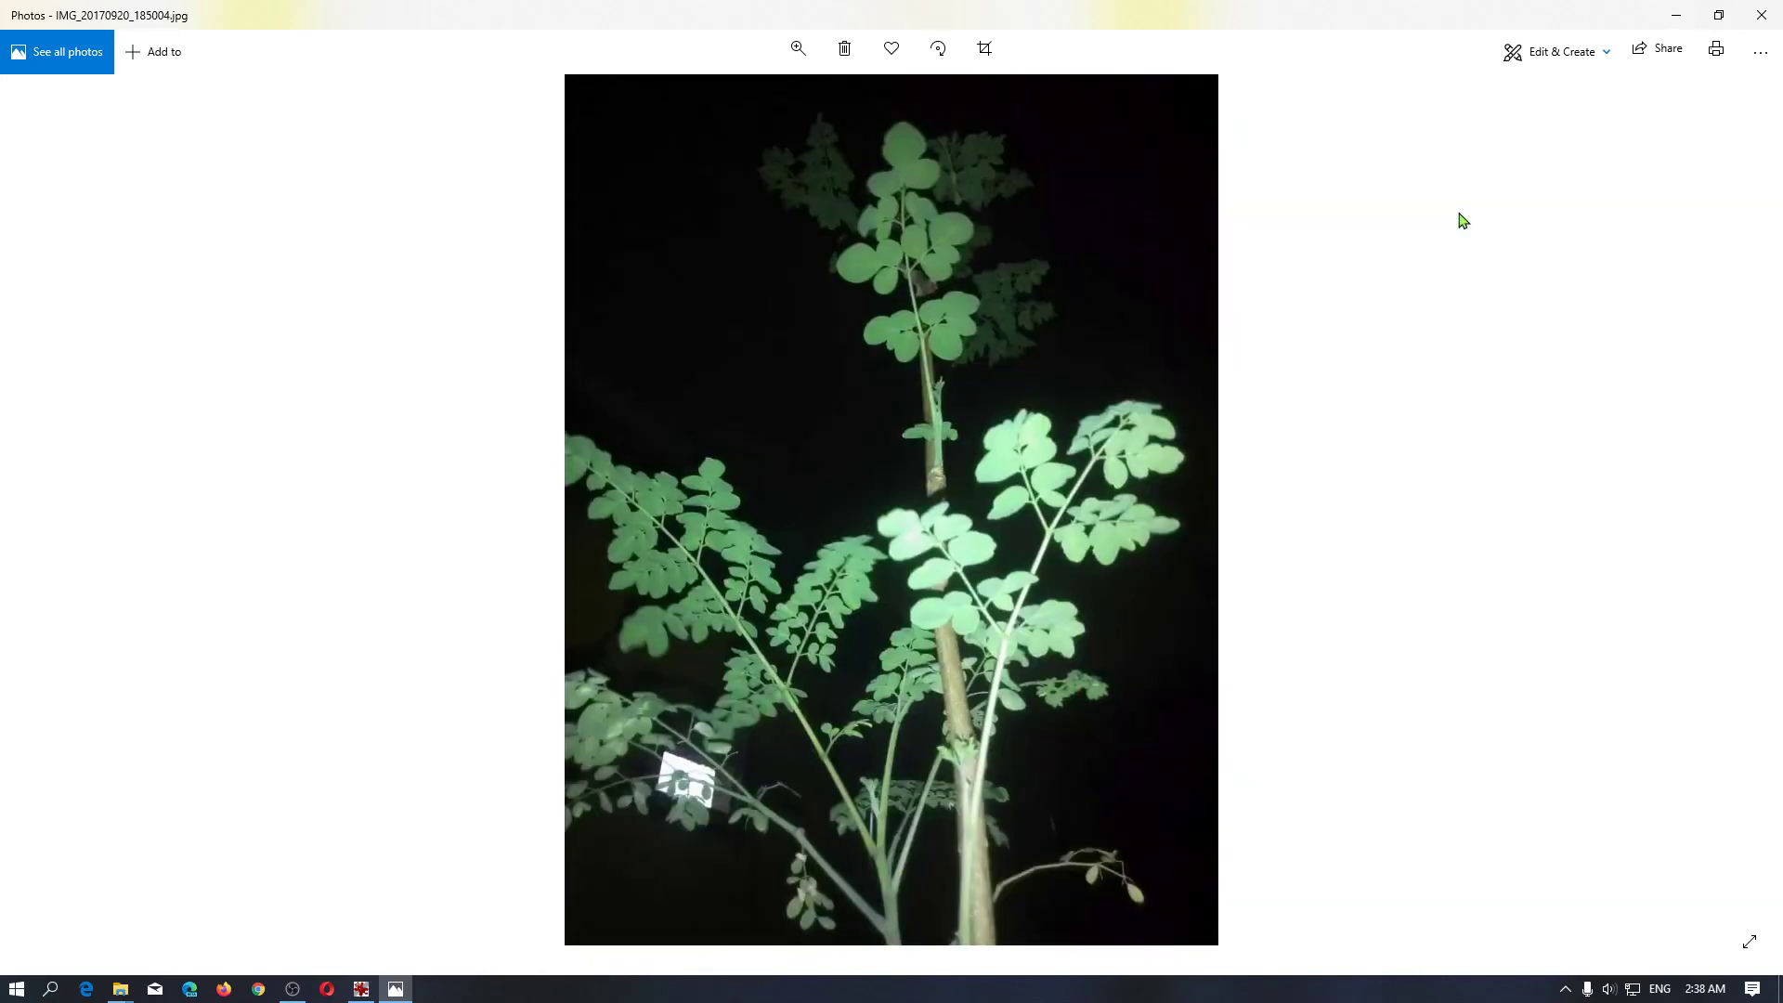
pyautogui.press('Right')
pyautogui.press('Right')
pyautogui.press('Right')
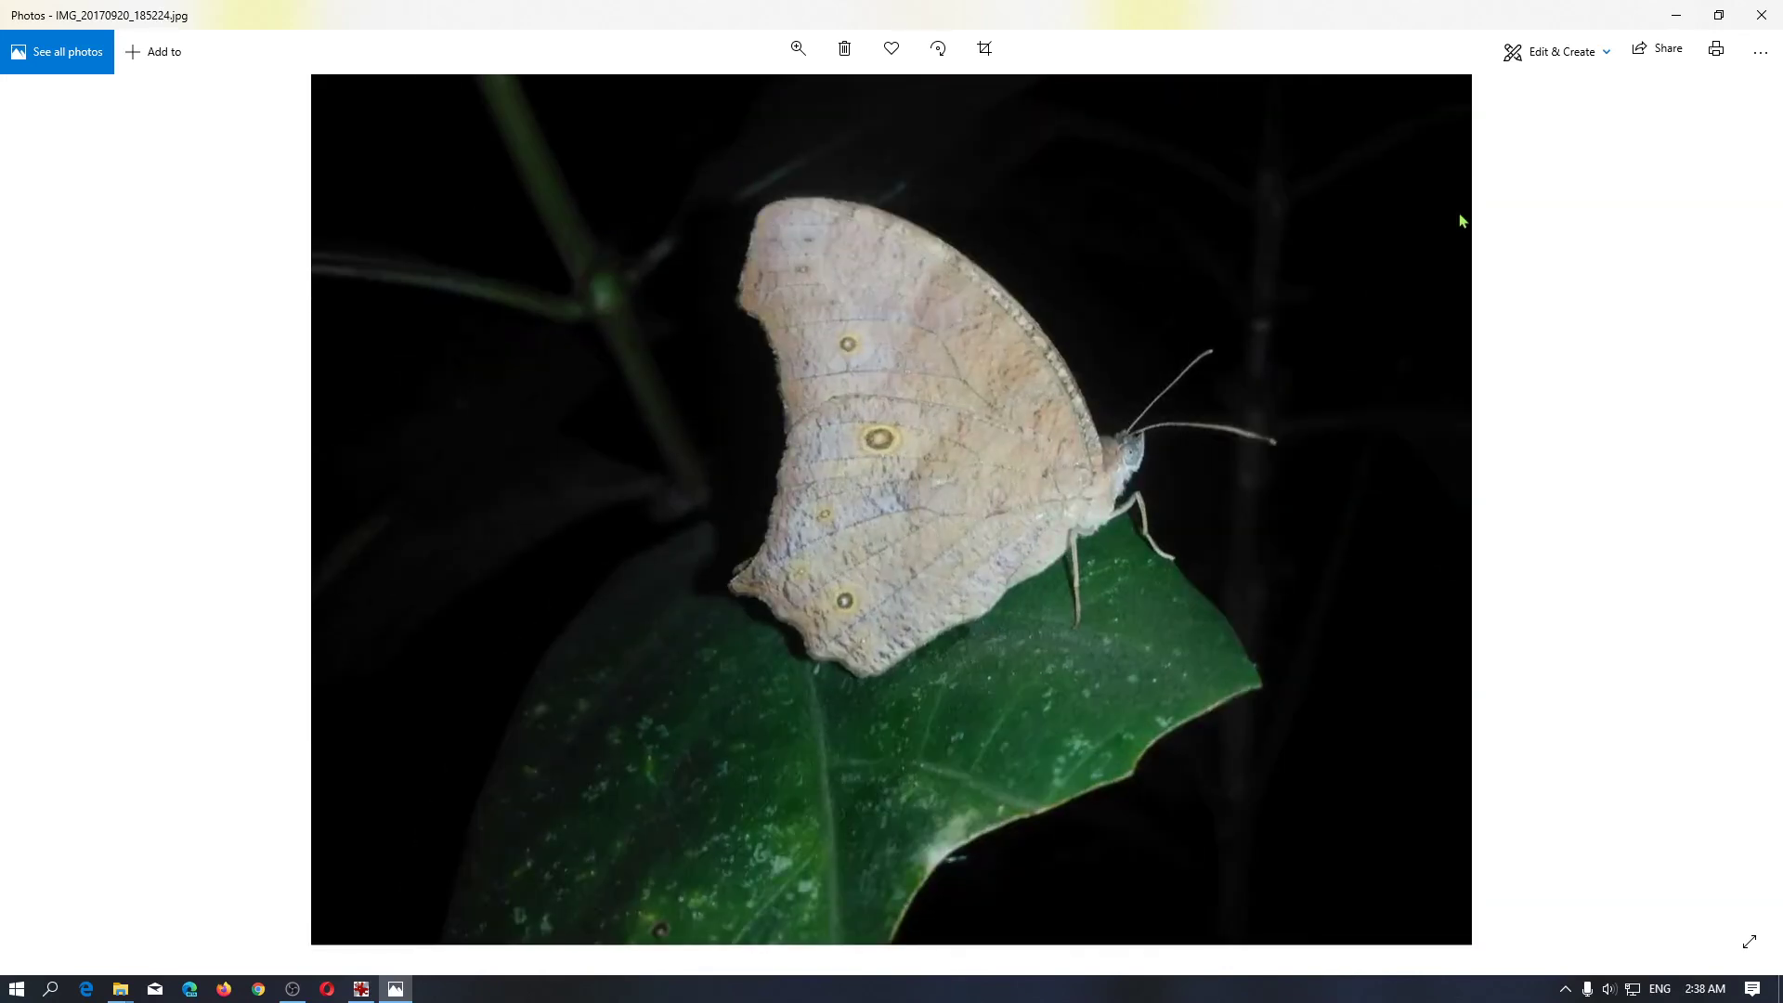
pyautogui.press('Left')
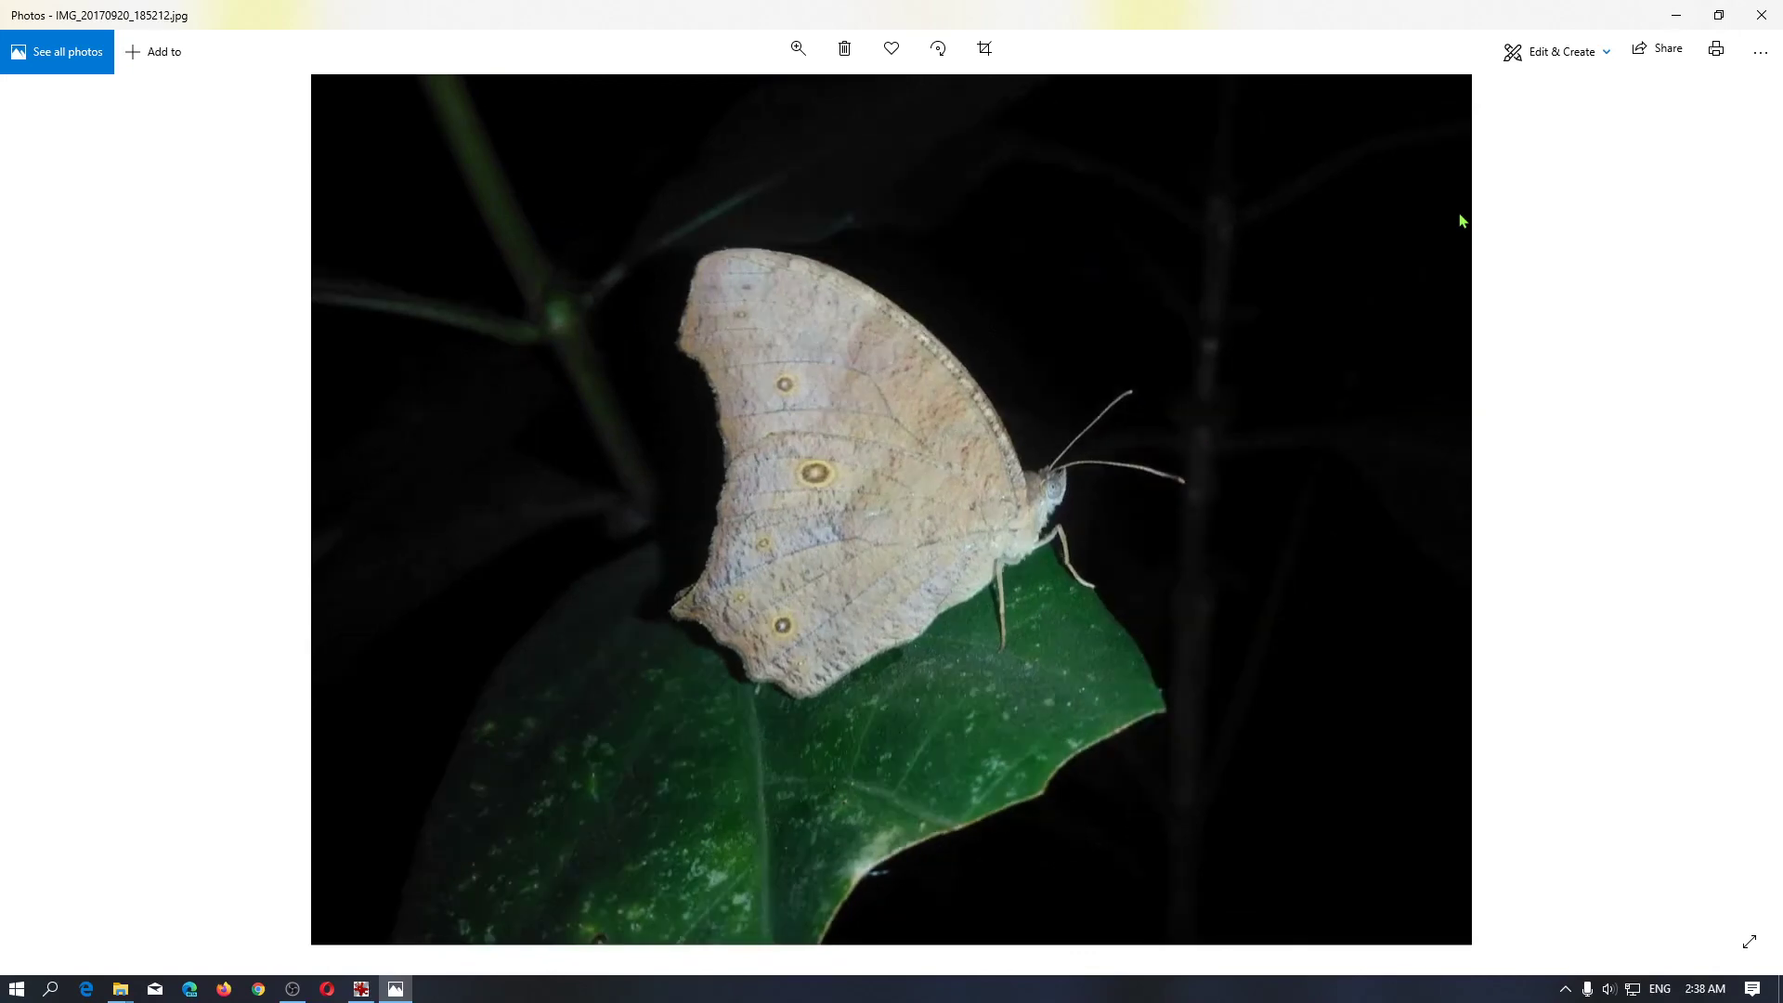
pyautogui.scroll(3, 1028, 577)
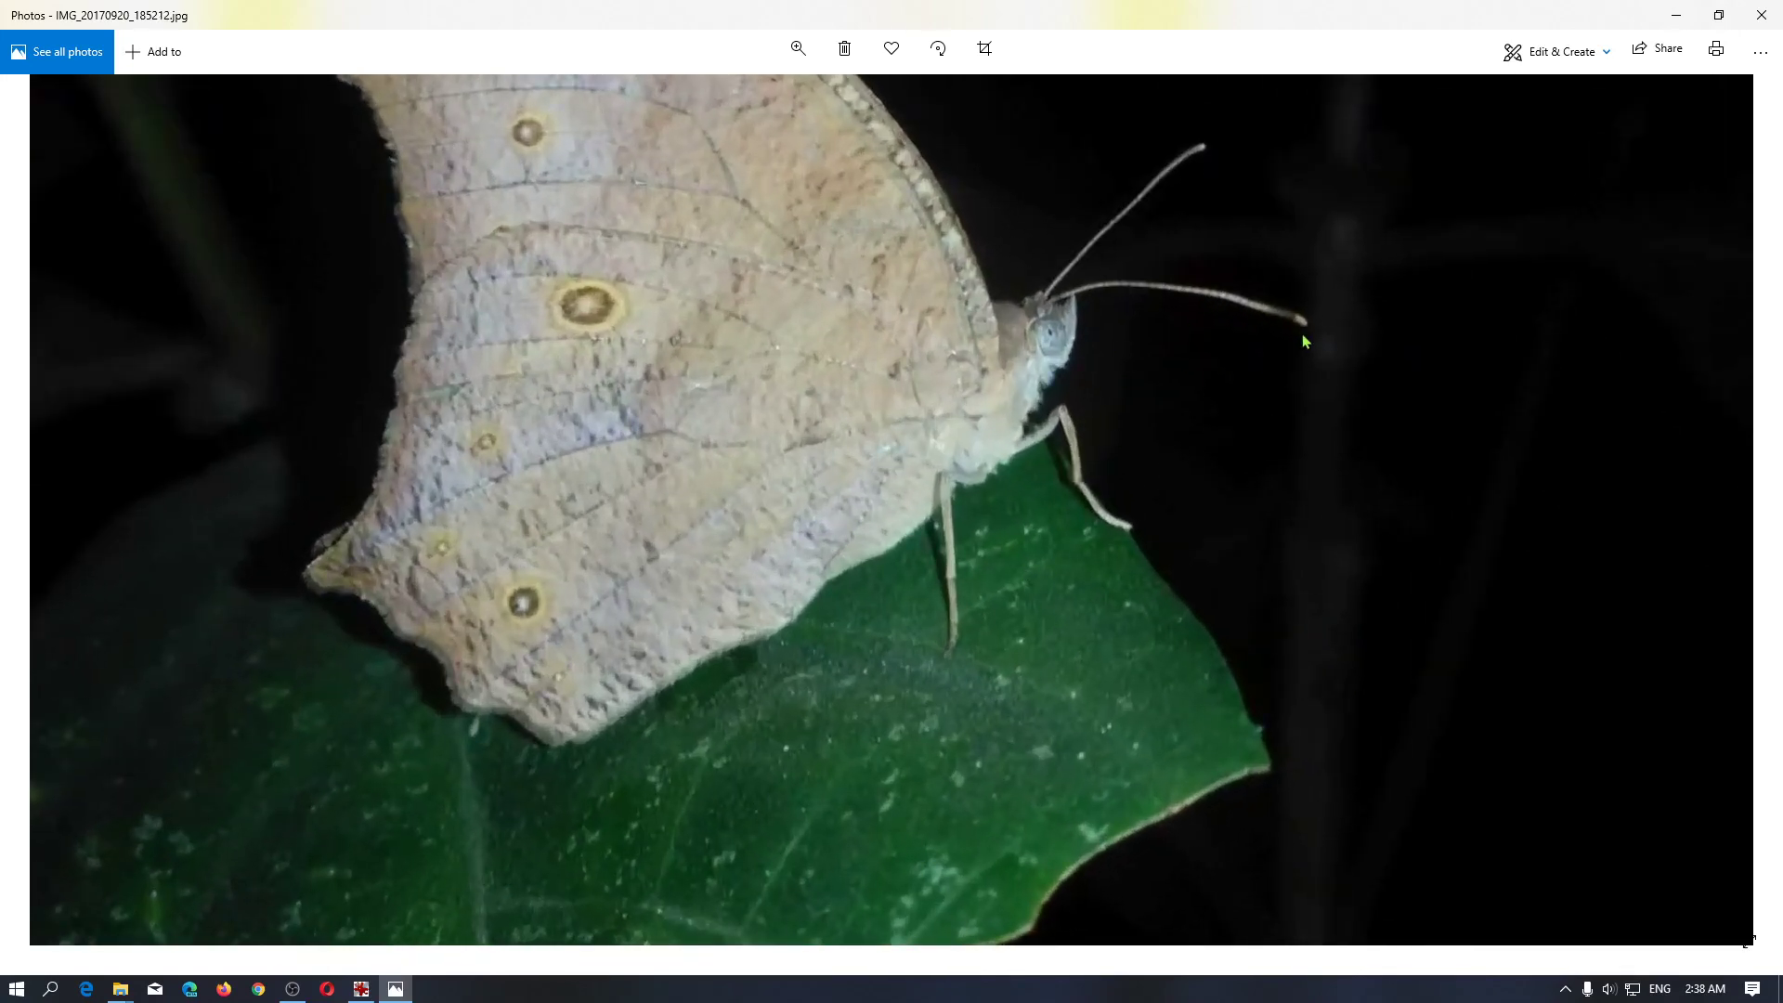
pyautogui.click(1761, 14)
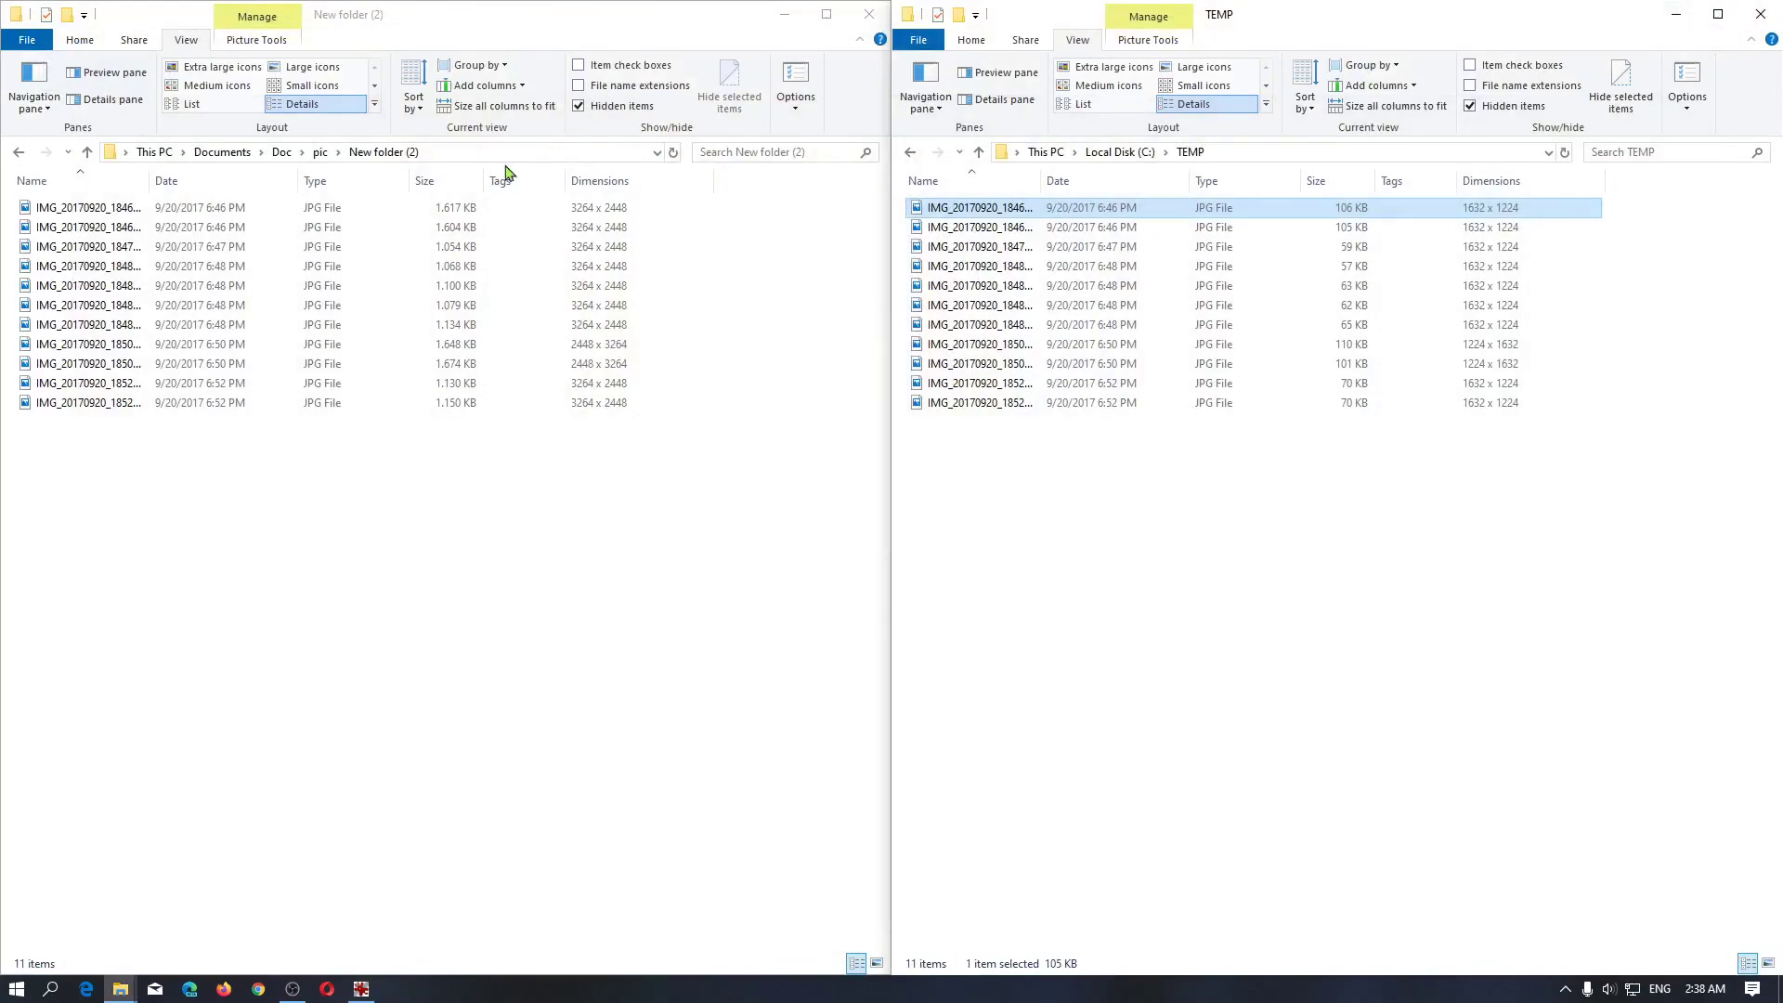
# - Open the first original image from New folder (2) in Photos and browse the originals to judge their quality
pyautogui.doubleClick(189, 216)
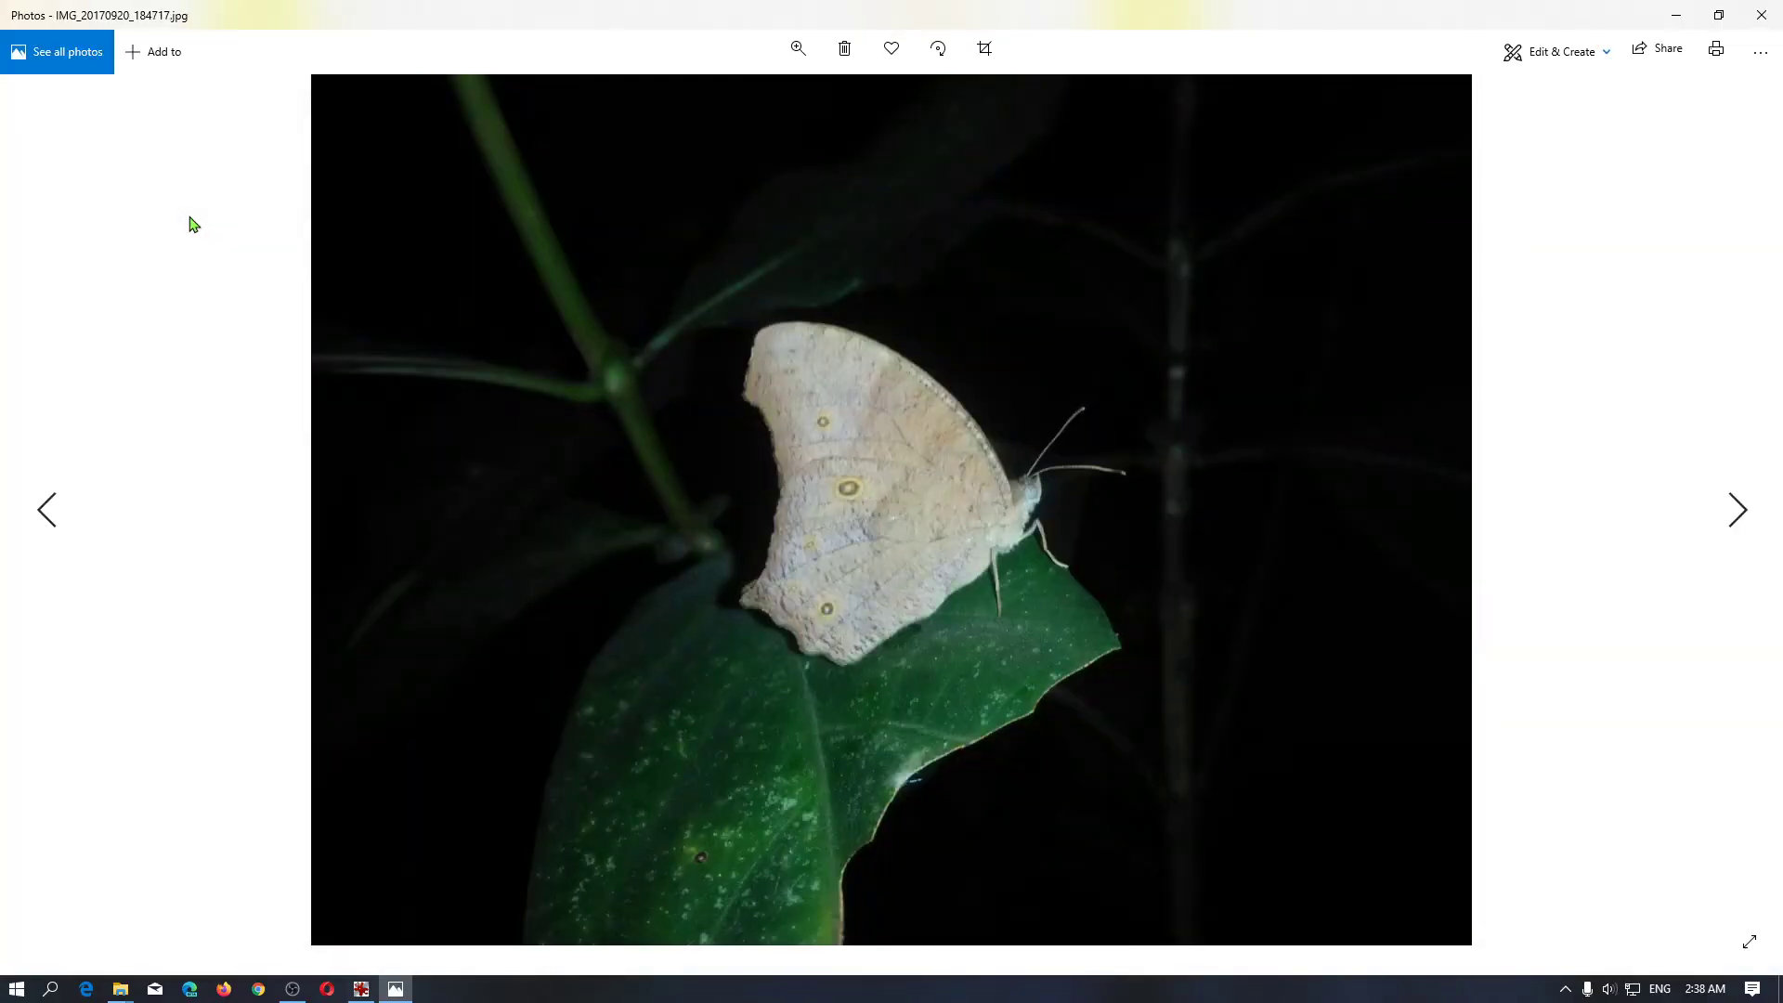
pyautogui.press('Right')
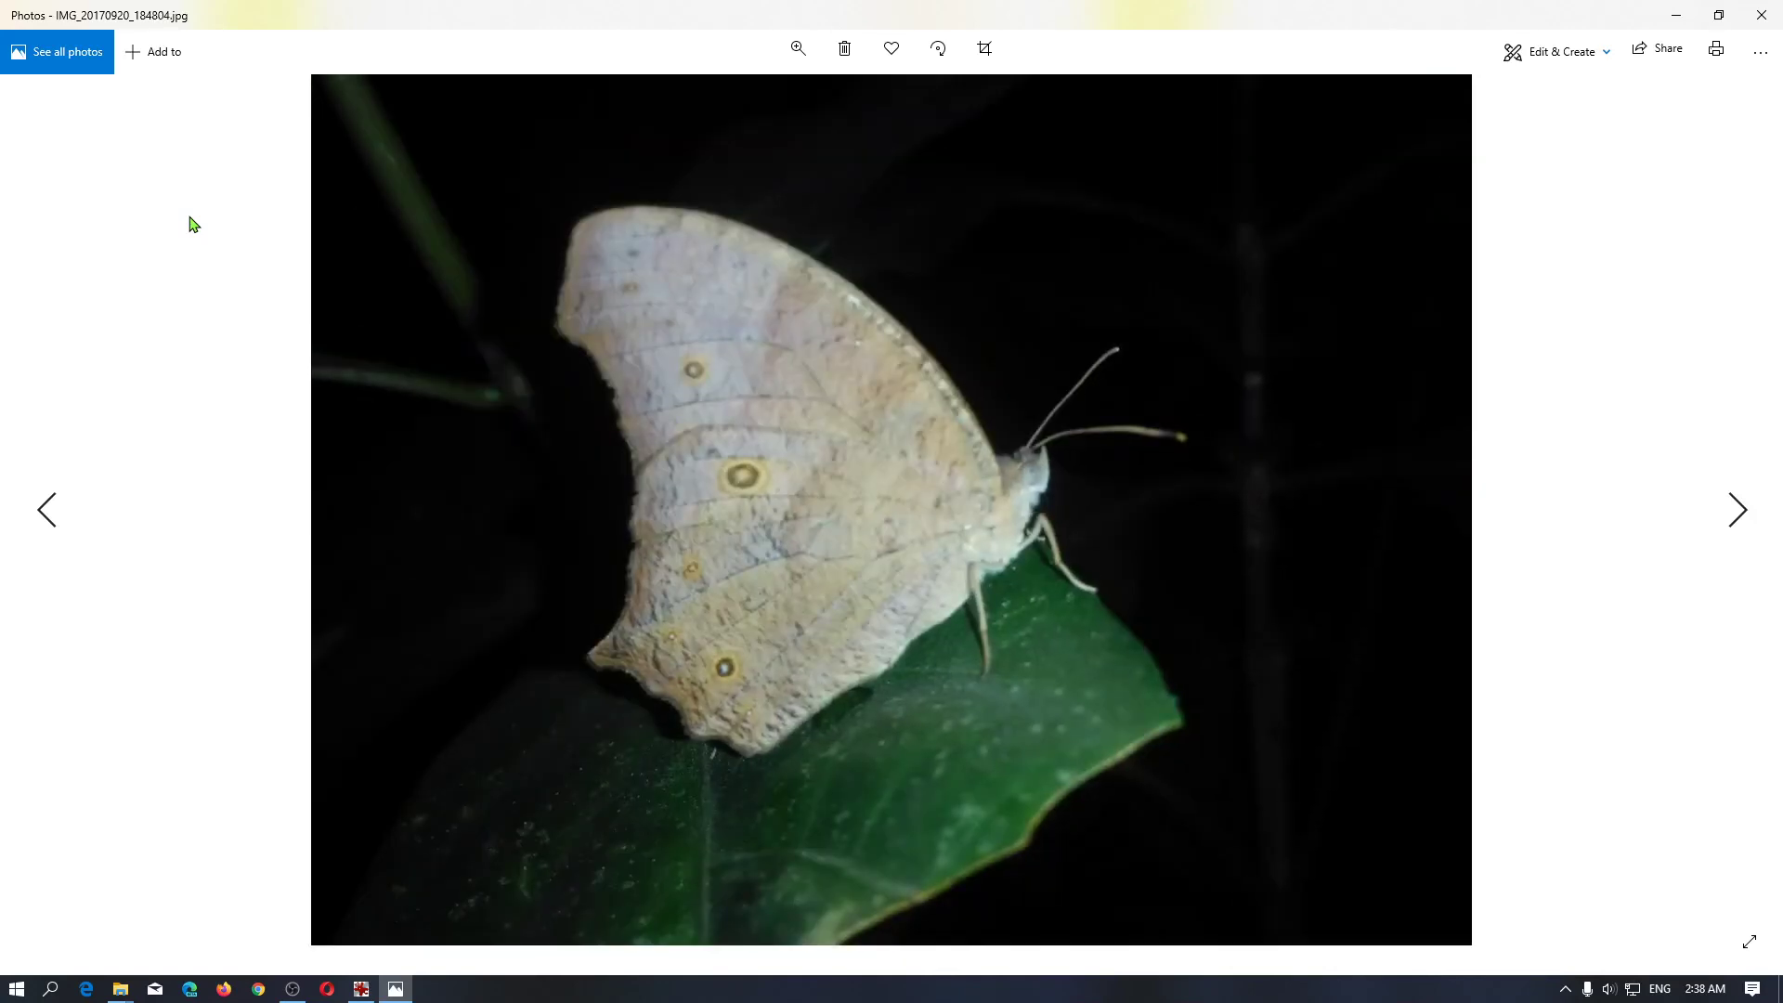
pyautogui.press('Right')
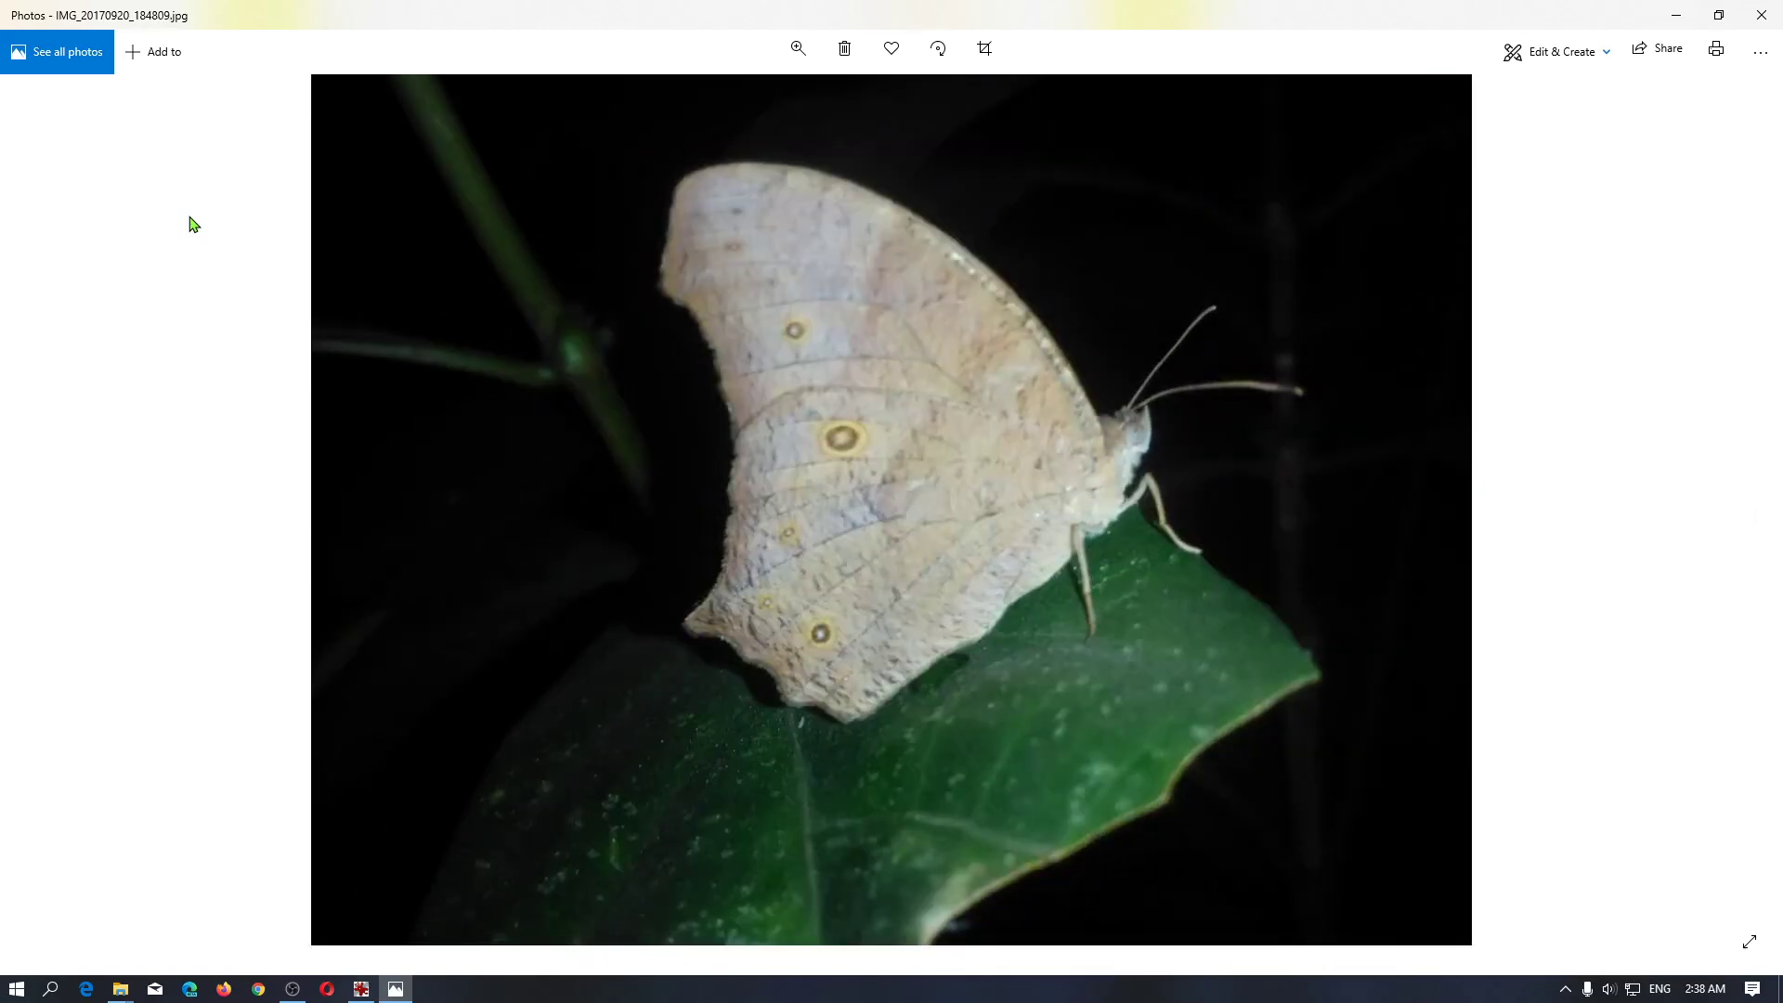